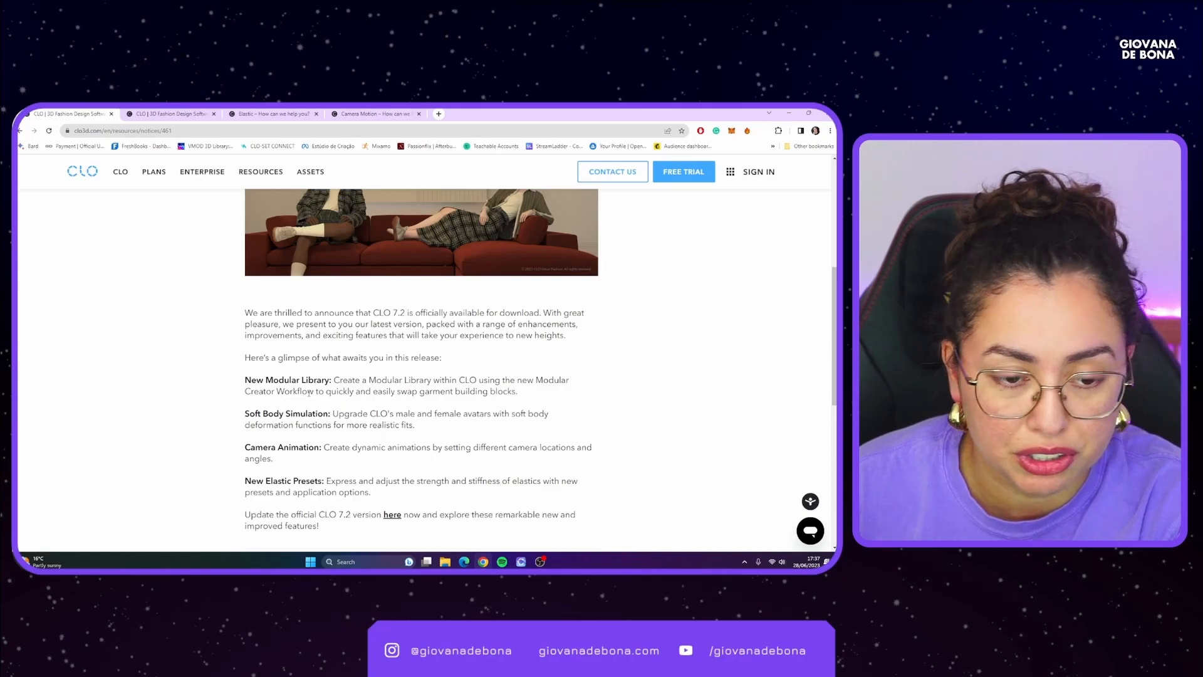
Step: Read the CLO 7.2 release highlights covering the modular library, Soft Body Simulation, Camera Animation and New Elastic Presets
{"action": "scroll", "coordinate": [247, 369], "scroll_direction": "down", "scroll_amount": 1}
{"action": "left_click_drag", "start_coordinate": [246, 370], "coordinate": [328, 370]}
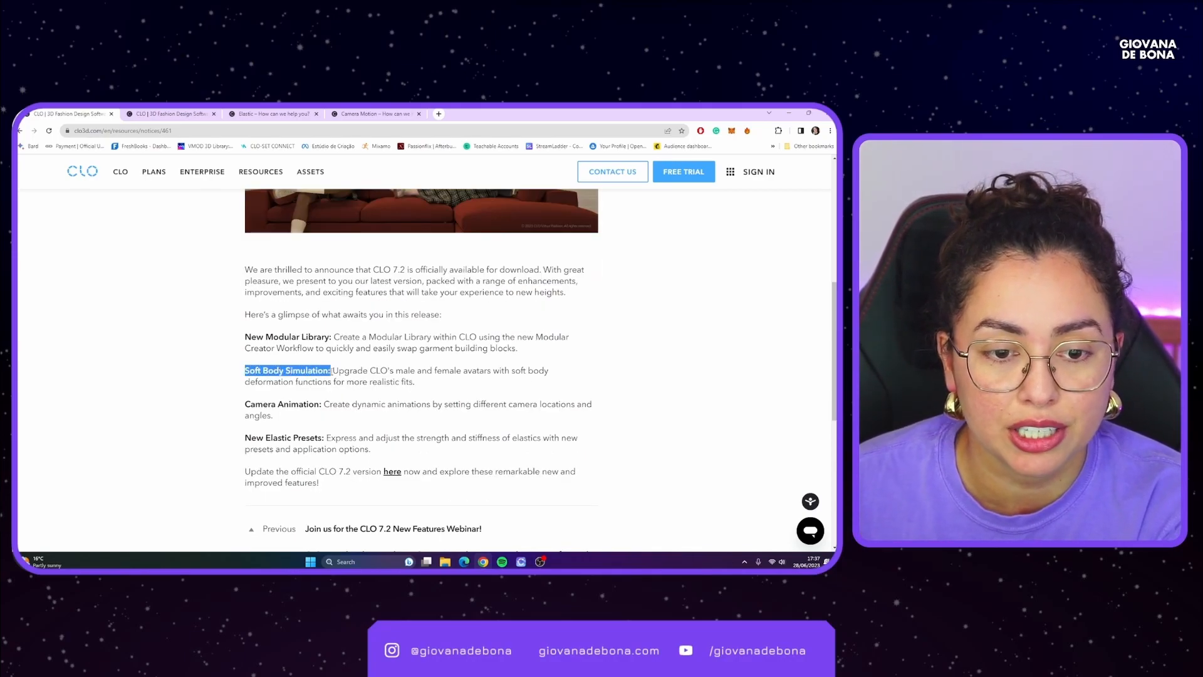
{"action": "left_click_drag", "start_coordinate": [246, 403], "coordinate": [325, 409]}
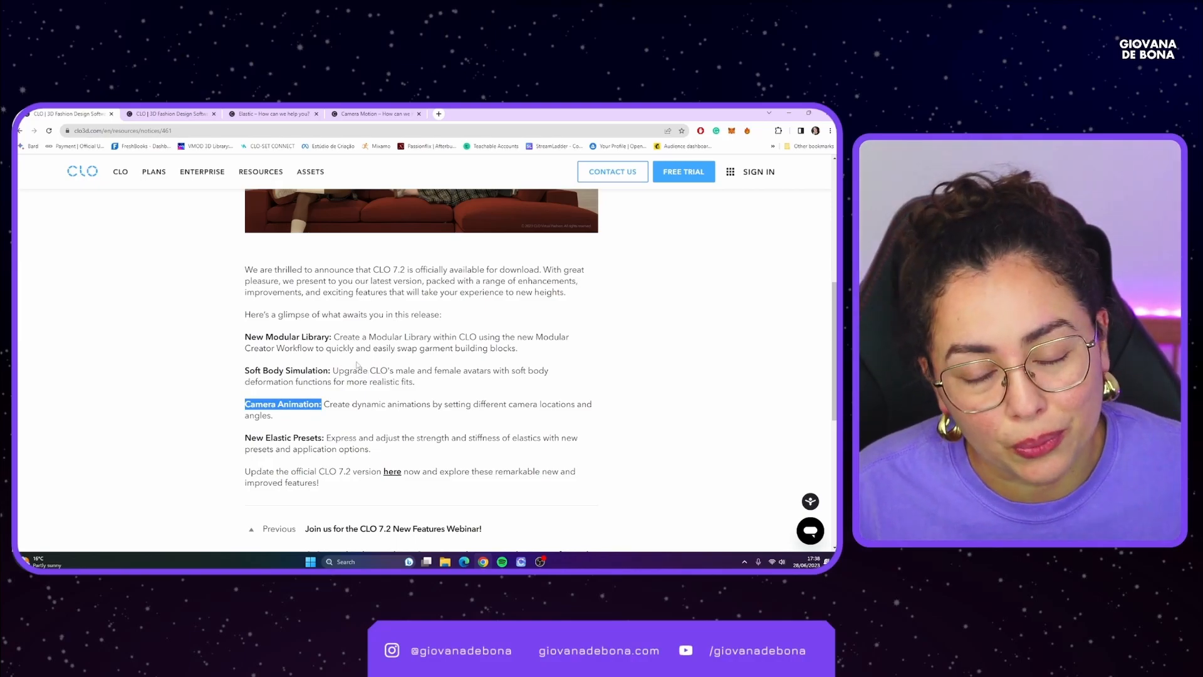
{"action": "left_click", "coordinate": [348, 399]}
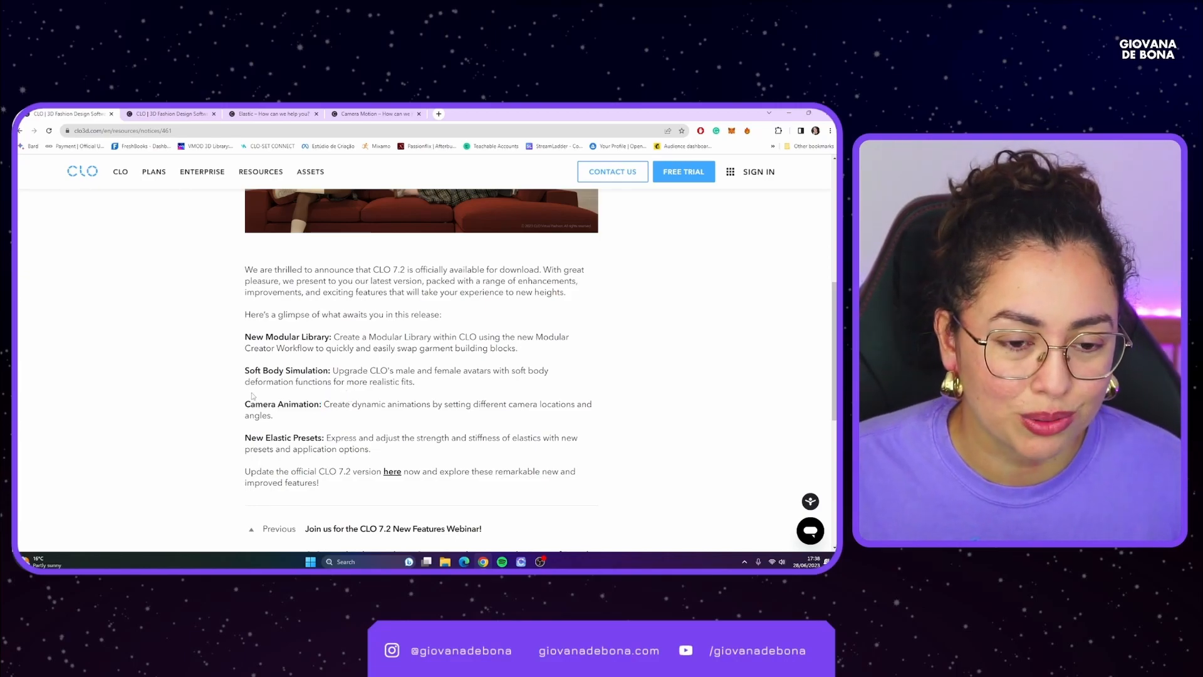
{"action": "left_click_drag", "start_coordinate": [240, 405], "coordinate": [326, 408]}
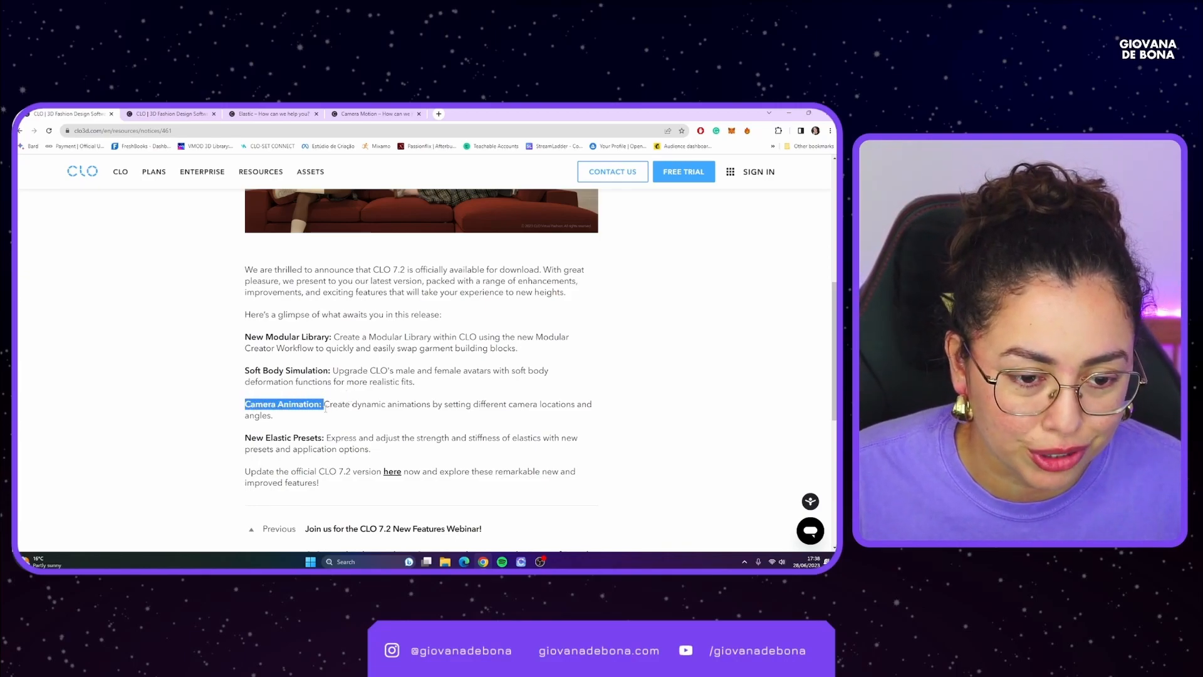
{"action": "left_click_drag", "start_coordinate": [244, 438], "coordinate": [325, 438]}
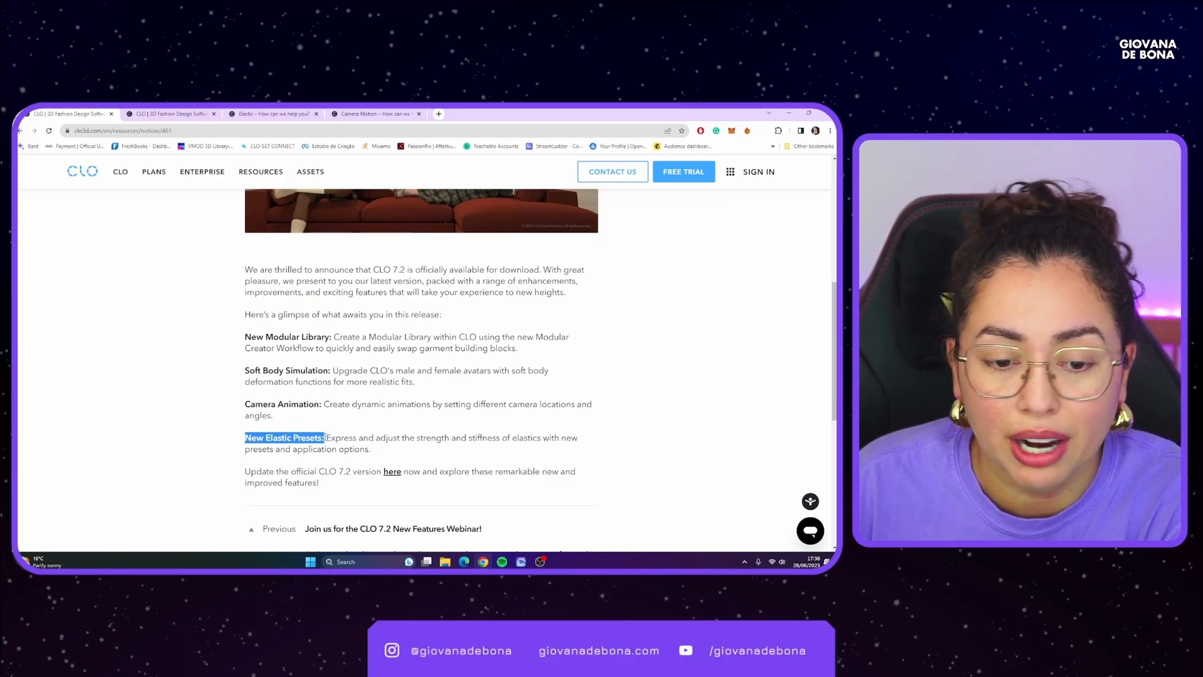
{"action": "left_click", "coordinate": [343, 435]}
{"action": "scroll", "coordinate": [403, 433], "scroll_direction": "up", "scroll_amount": 1}
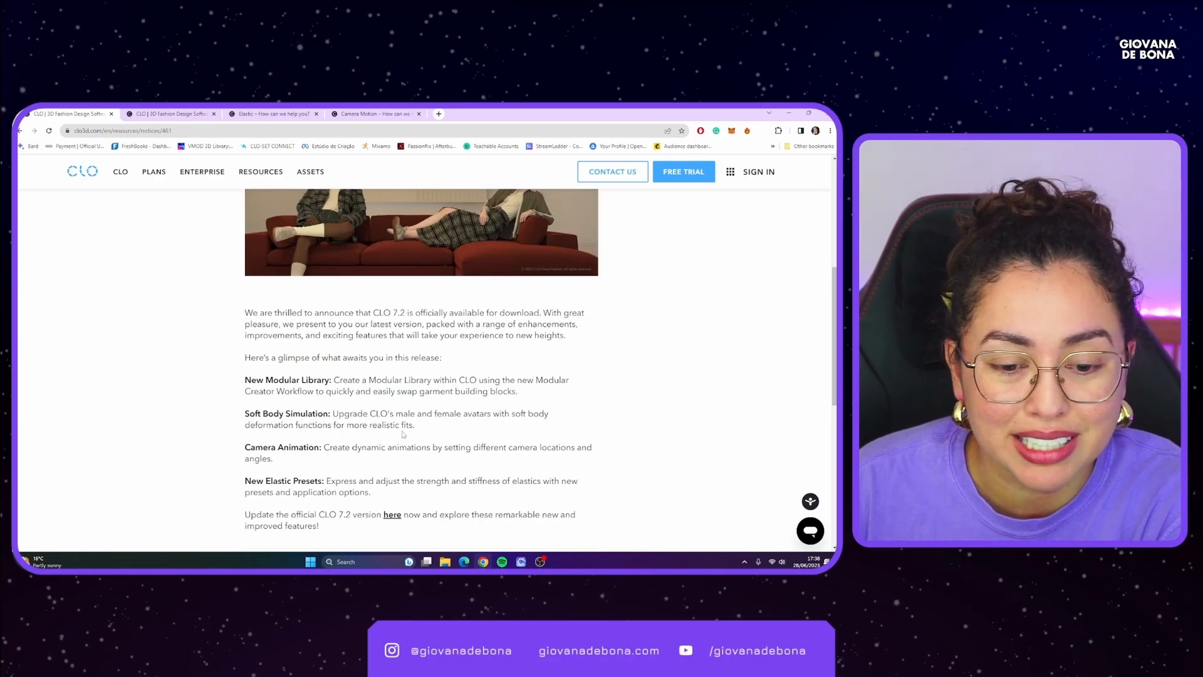
{"action": "scroll", "coordinate": [402, 431], "scroll_direction": "up", "scroll_amount": 5}
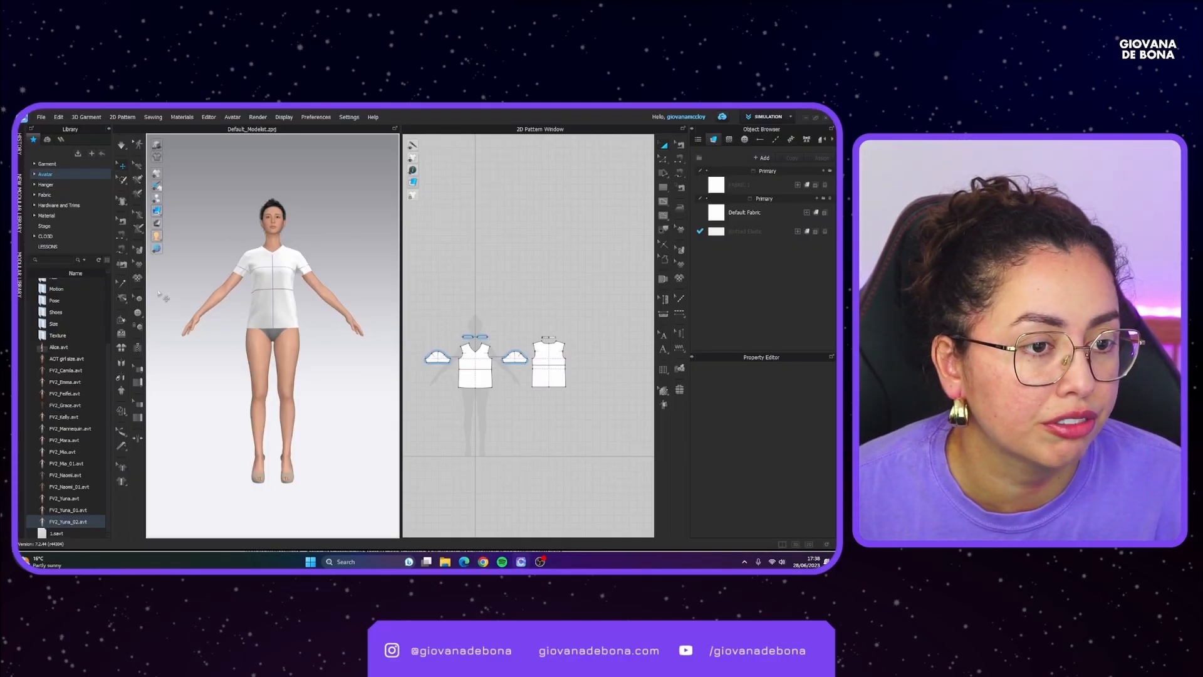
Step: Switch to CLO, widen the Library, show the Garment folder and open the New Modular Library
{"action": "left_click_drag", "start_coordinate": [112, 275], "coordinate": [157, 271]}
{"action": "left_click", "coordinate": [80, 166]}
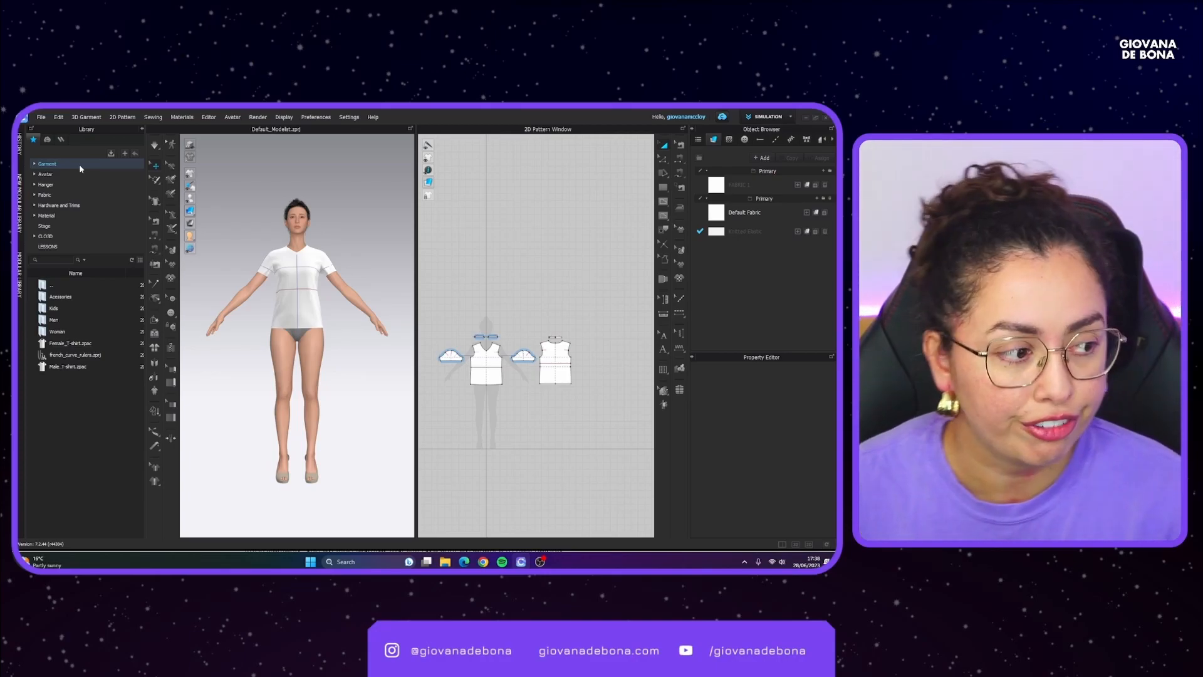
{"action": "left_click", "coordinate": [20, 187]}
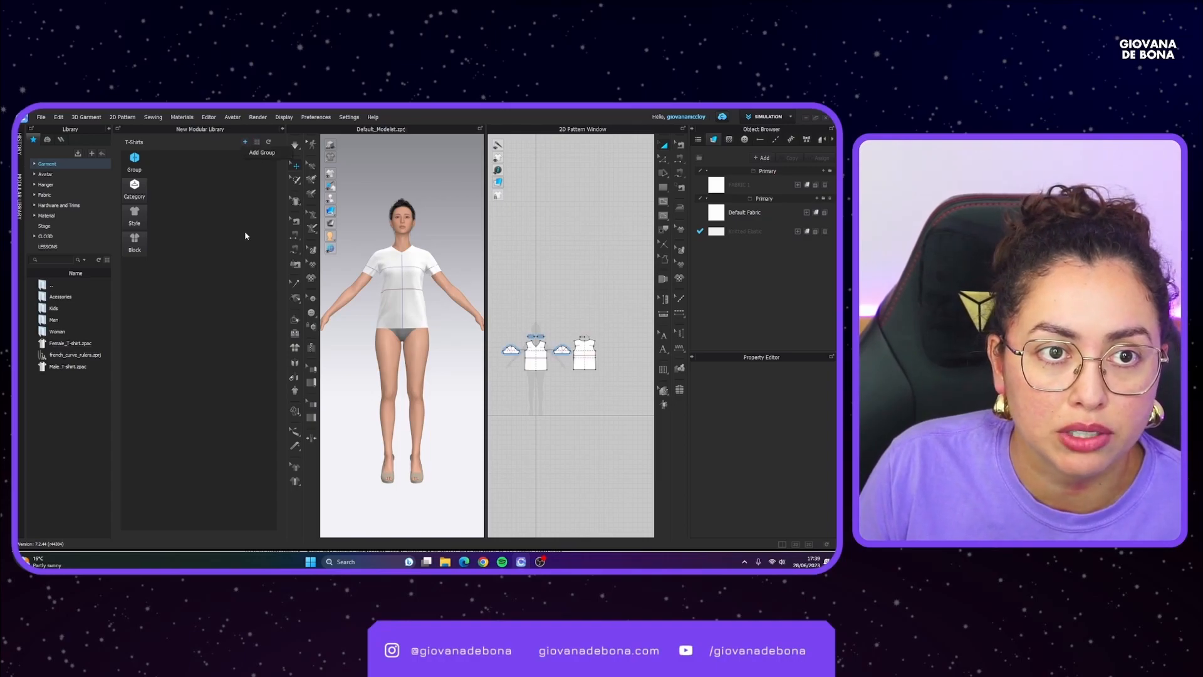
Step: Add a modular library group using a new folder named "My blocks" inside the Blocks folder
{"action": "left_click", "coordinate": [245, 141]}
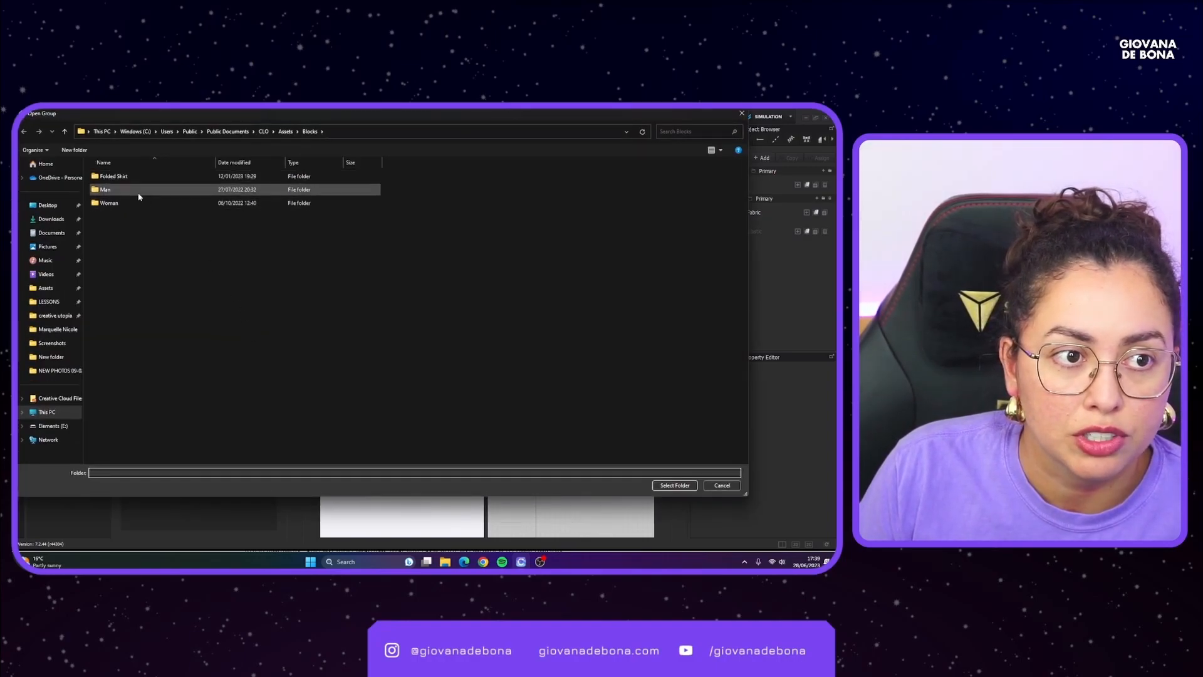
{"action": "left_click", "coordinate": [139, 202]}
{"action": "left_click", "coordinate": [74, 150]}
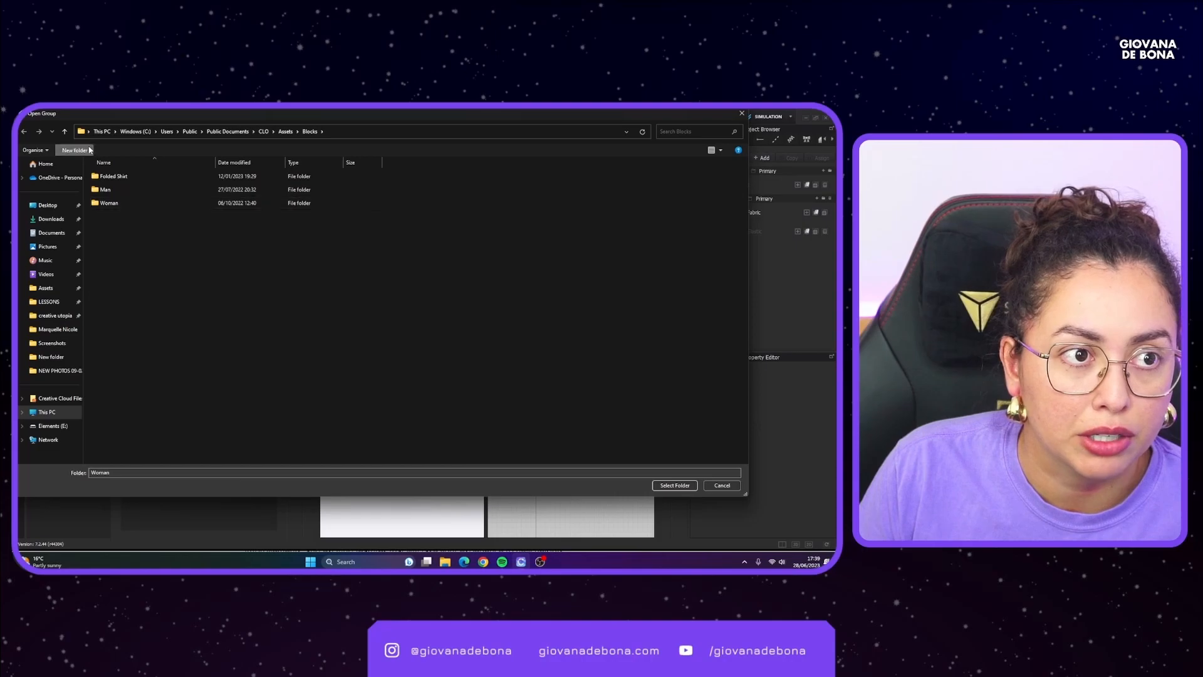
{"action": "type", "text": "m"}
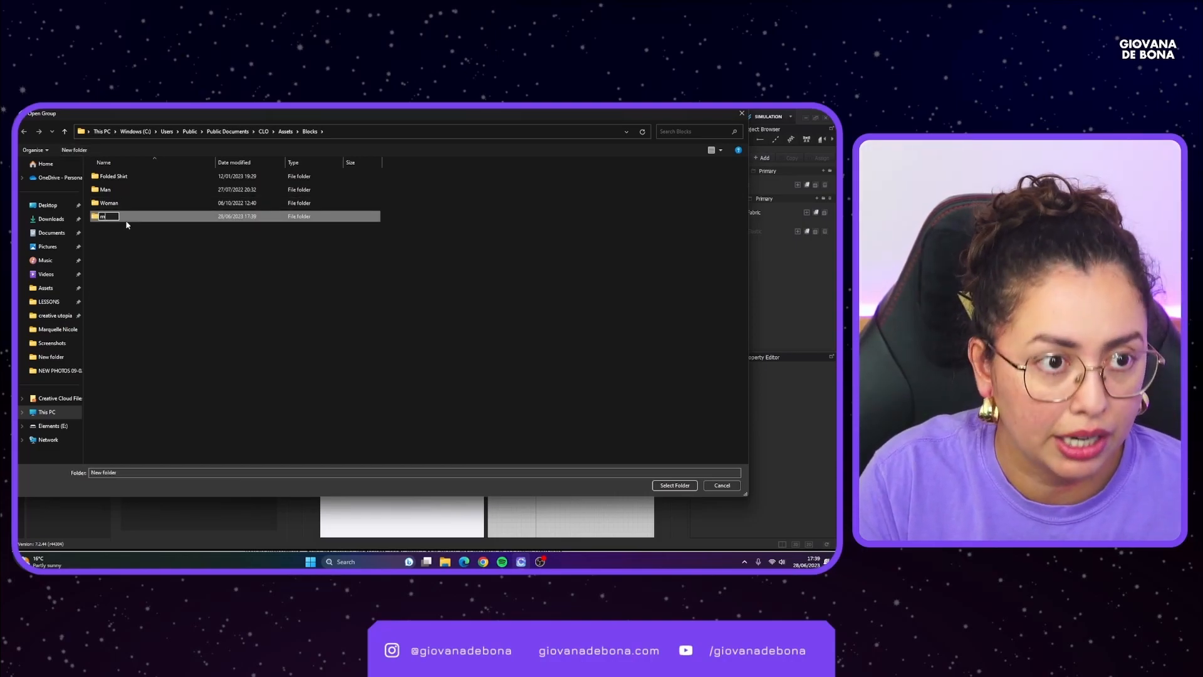
{"action": "type", "text": "y BLOCKS"}
{"action": "key", "text": "BackSpace"}
{"action": "key", "text": "BackSpace"}
{"action": "key", "text": "BackSpace"}
{"action": "key", "text": "BackSpace"}
{"action": "key", "text": "BackSpace"}
{"action": "key", "text": "BackSpace"}
{"action": "key", "text": "BackSpace"}
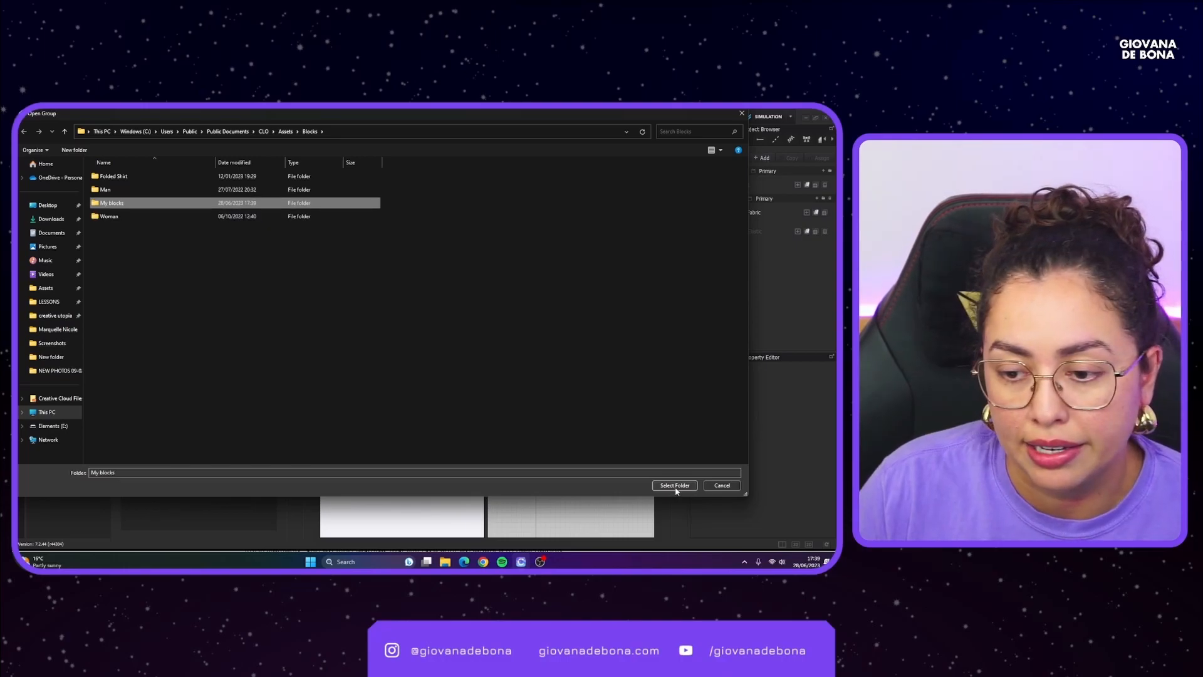
{"action": "left_click", "coordinate": [676, 488]}
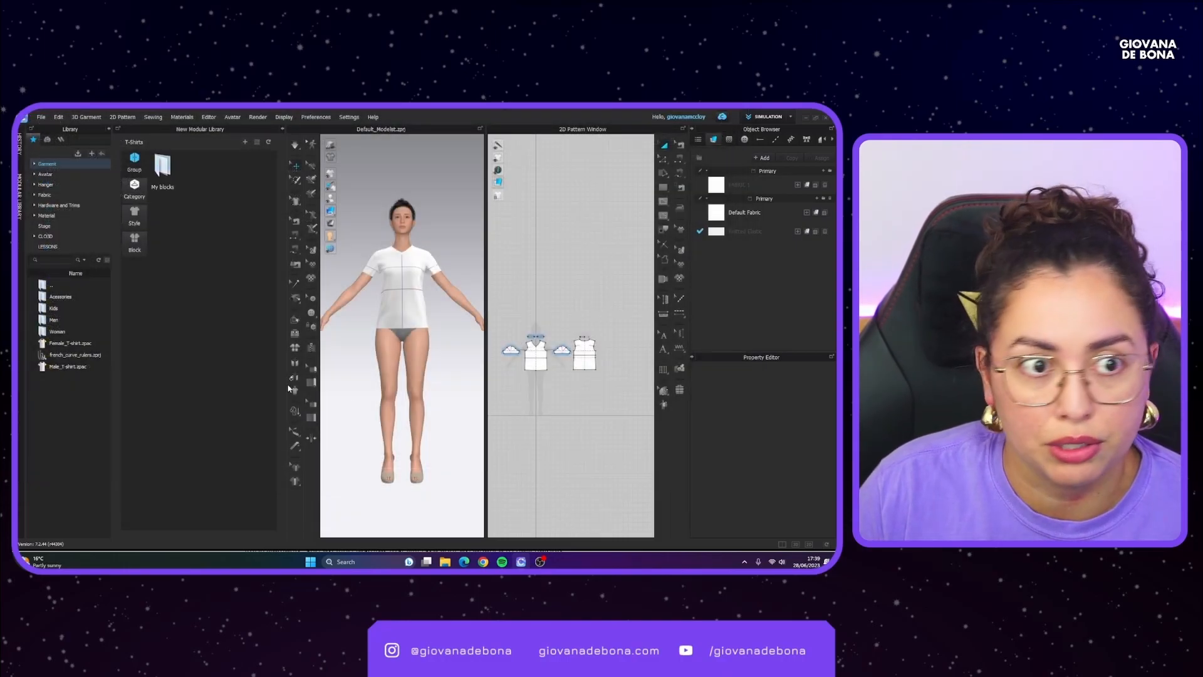
Step: Add a category named "Female" to the My blocks group
{"action": "left_click", "coordinate": [163, 169]}
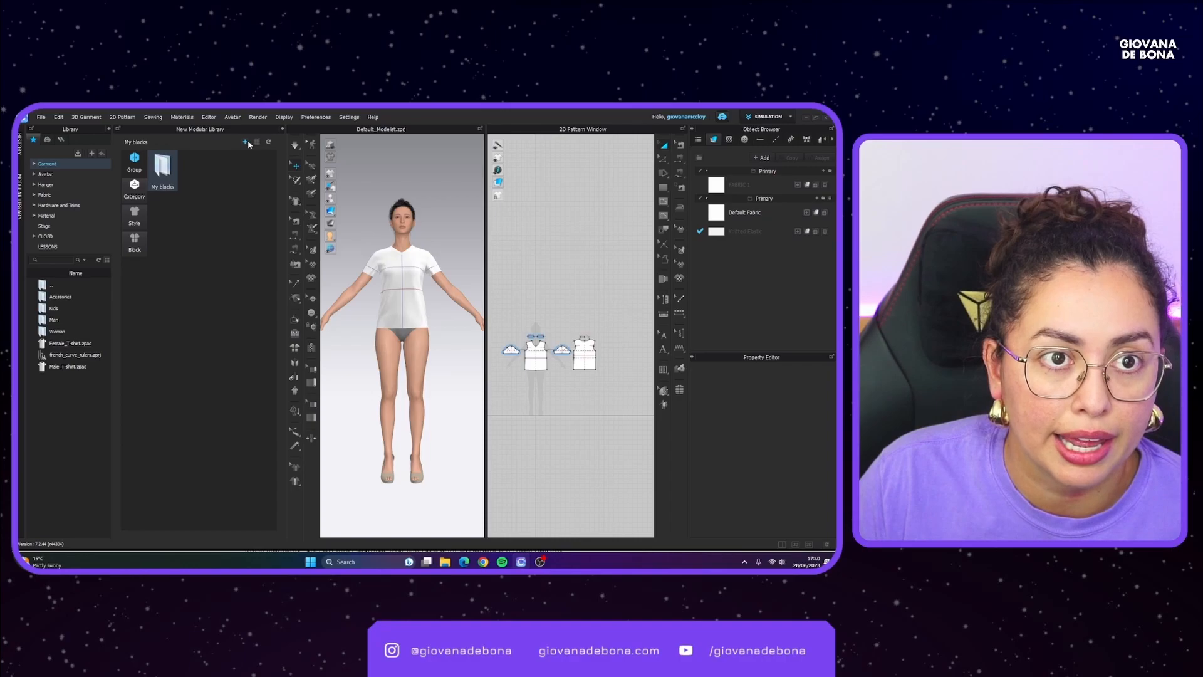
{"action": "left_click", "coordinate": [134, 188]}
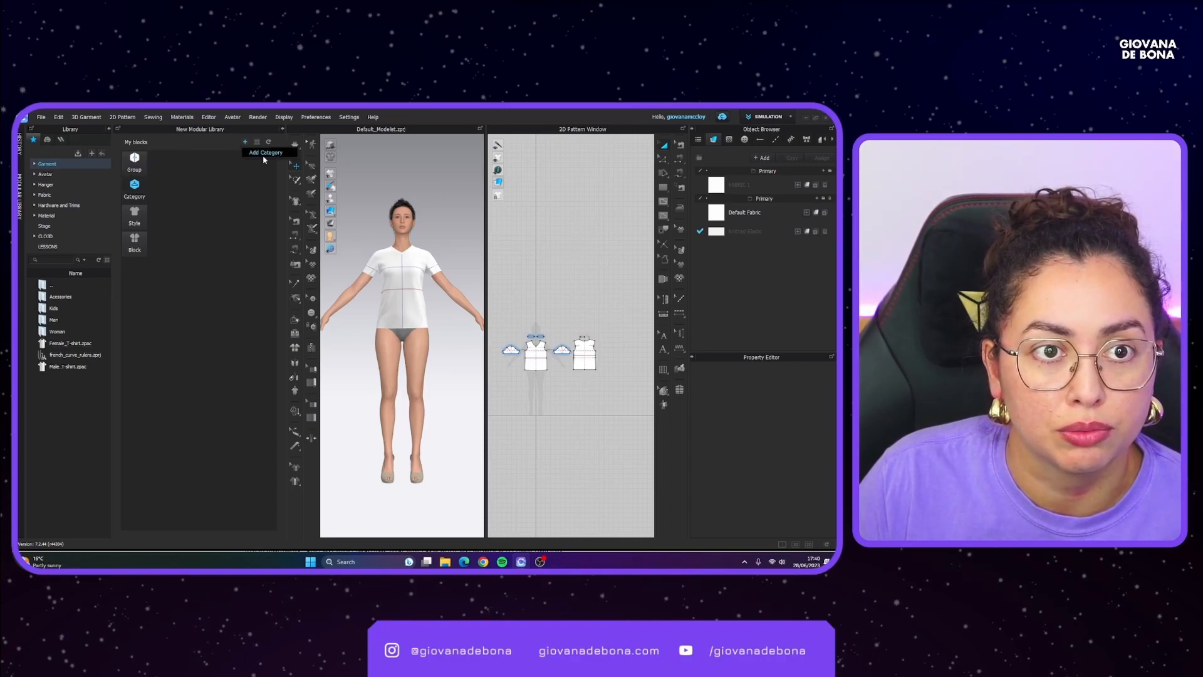
{"action": "left_click", "coordinate": [245, 141]}
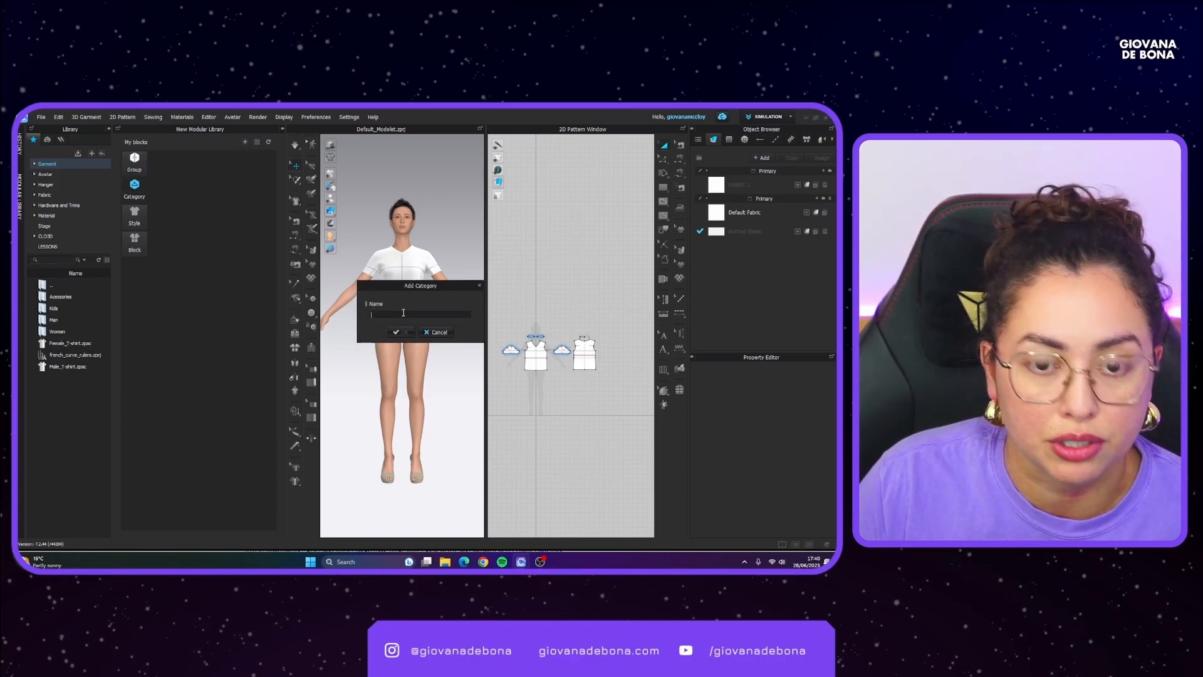
{"action": "type", "text": "Fema"}
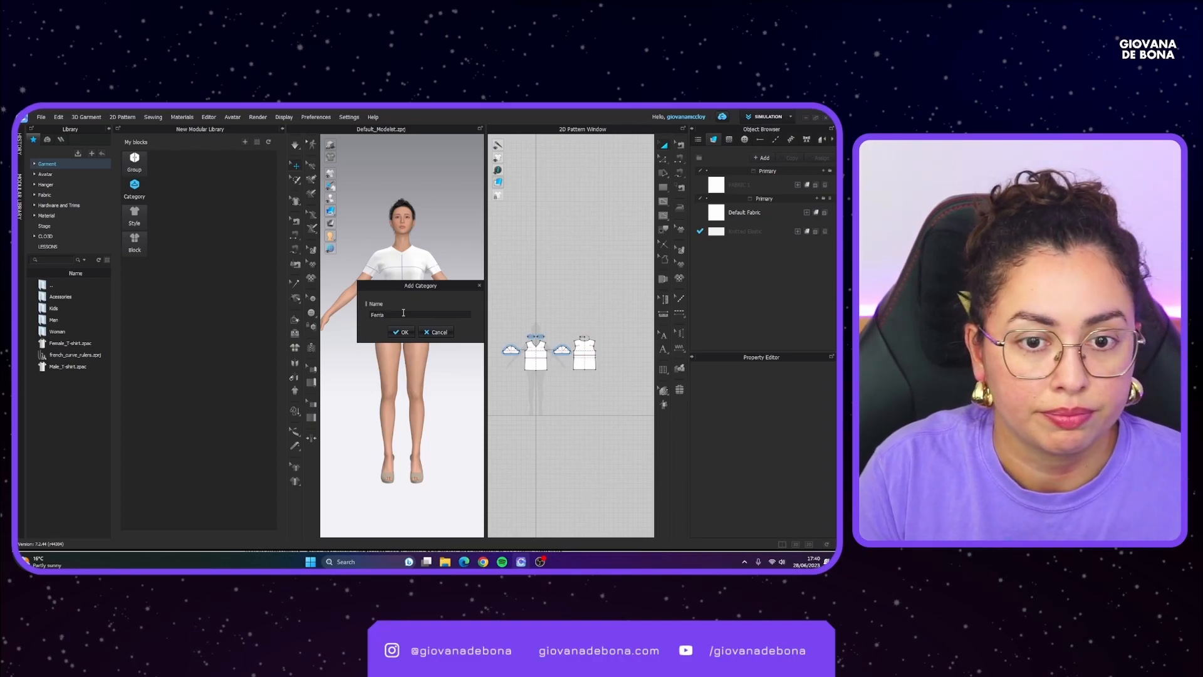
{"action": "type", "text": "le"}
{"action": "key", "text": "Return"}
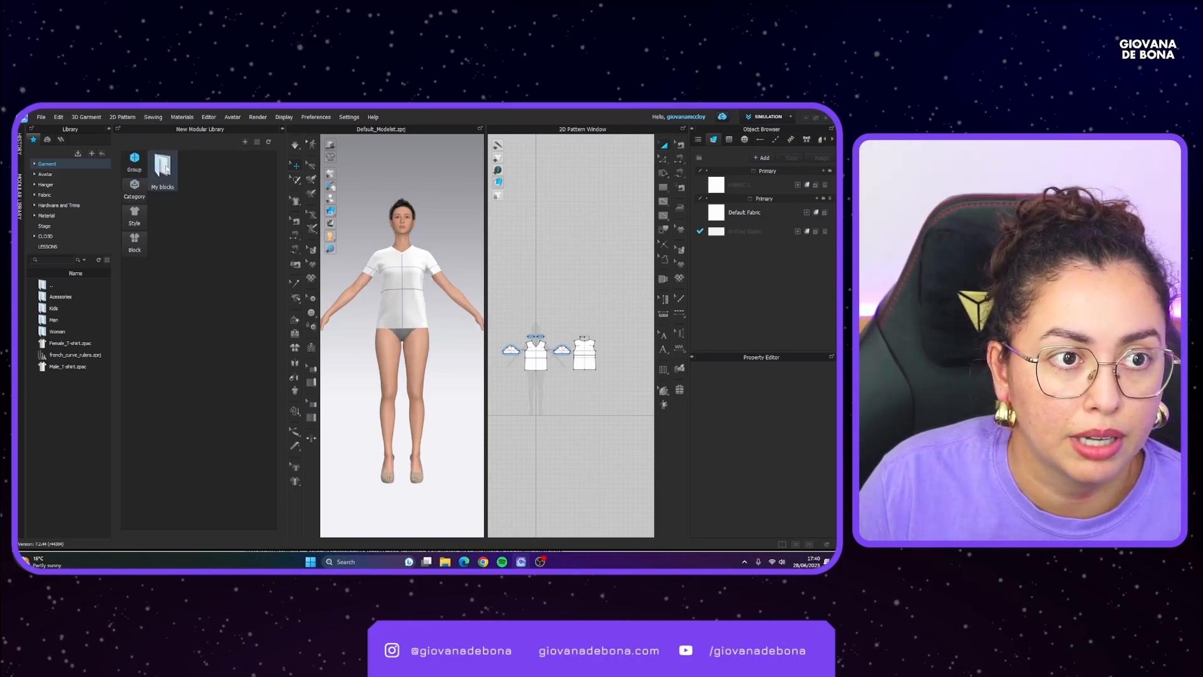
Step: Add a style named "T-shirt" with the current thumbnail to the Female category of My blocks
{"action": "double_click", "coordinate": [164, 166]}
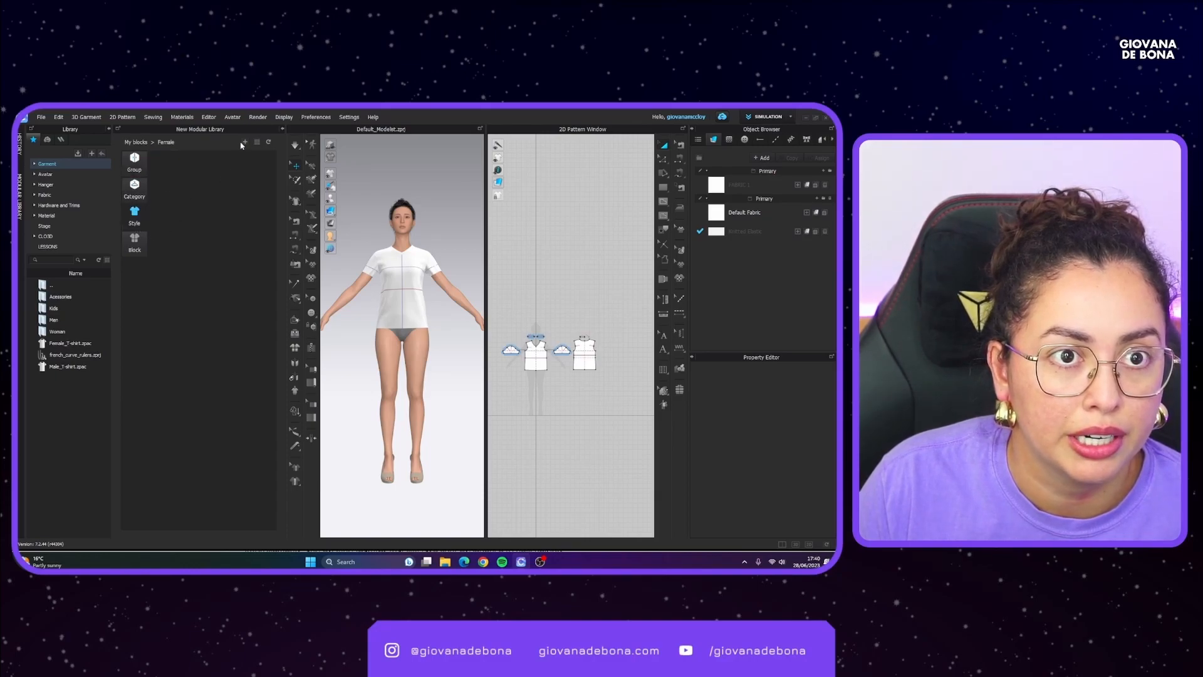
{"action": "left_click", "coordinate": [416, 344]}
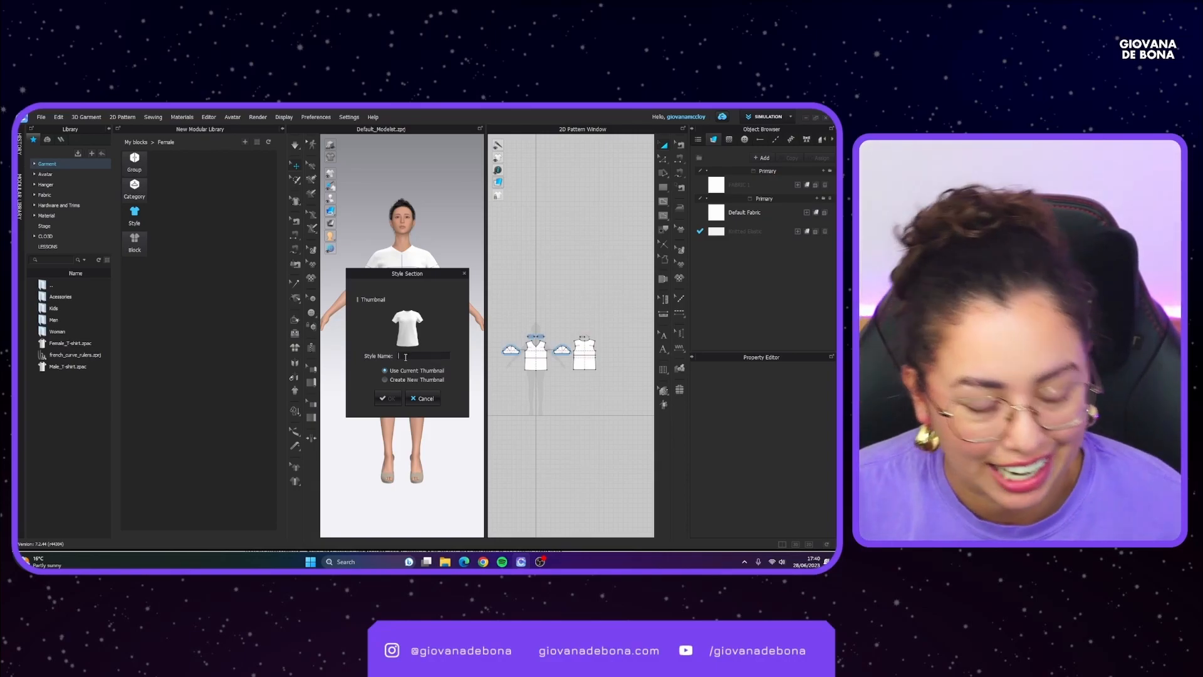
{"action": "left_click", "coordinate": [406, 356]}
{"action": "type", "text": "T"}
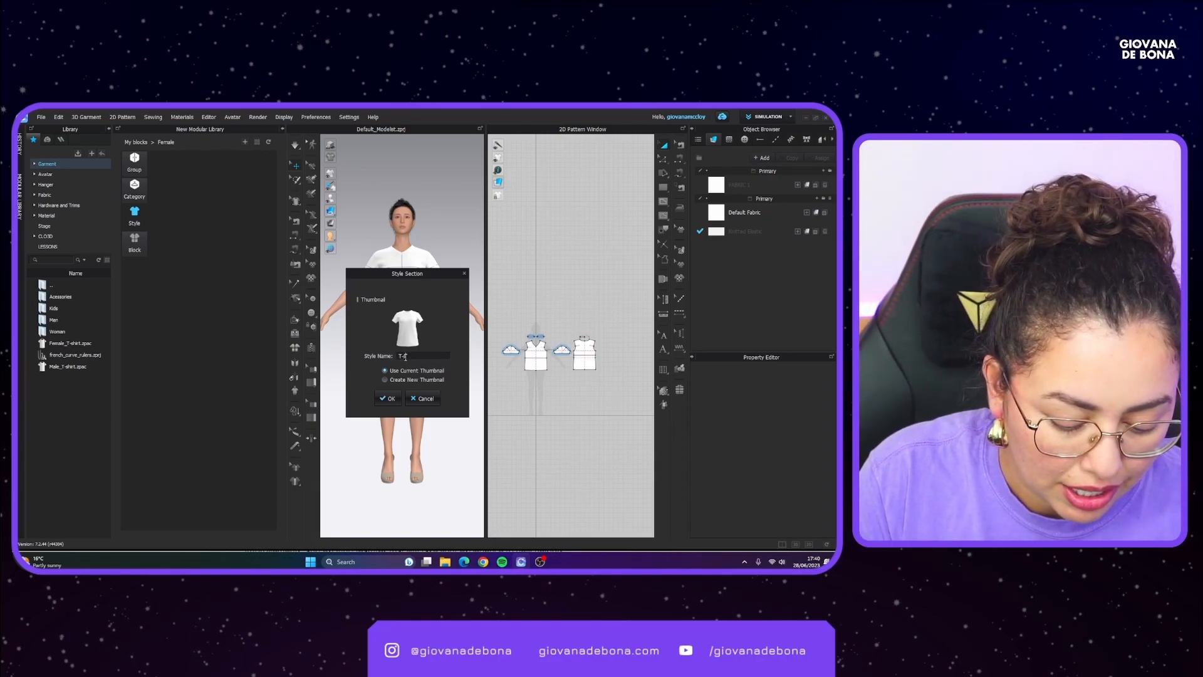
{"action": "type", "text": "-sho"}
{"action": "type", "text": "rt"}
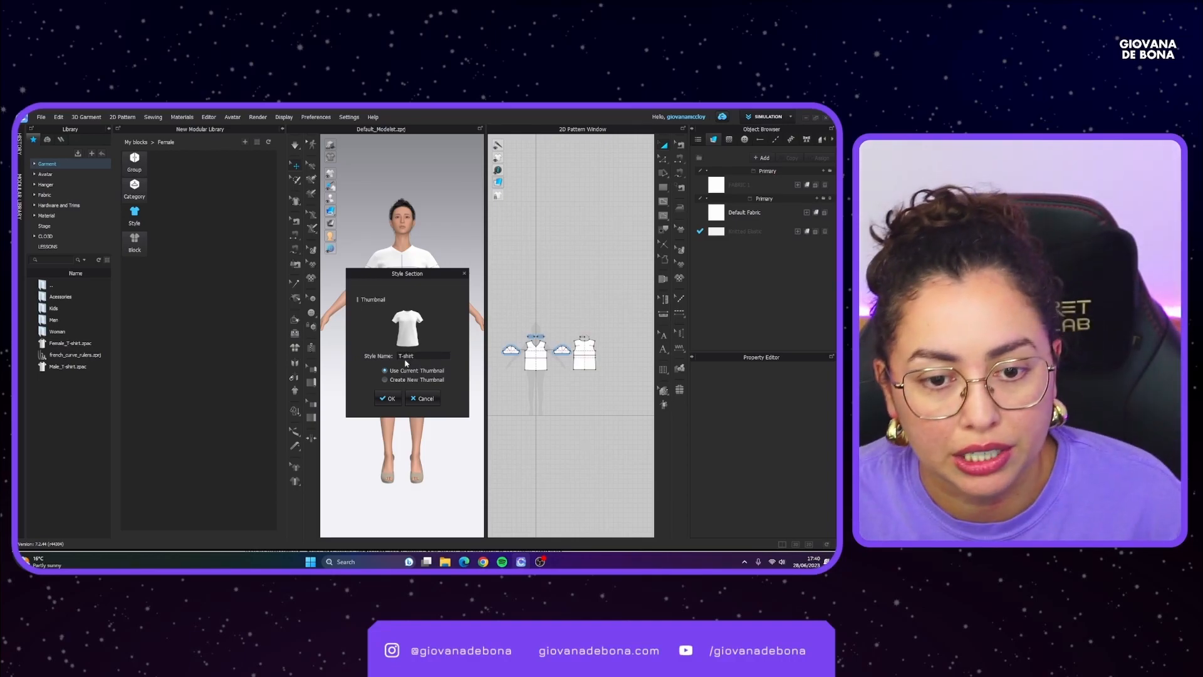
{"action": "left_click", "coordinate": [391, 399]}
Step: Create a Front Body block section tagged "Front Body" for the T-shirt style
{"action": "double_click", "coordinate": [161, 177]}
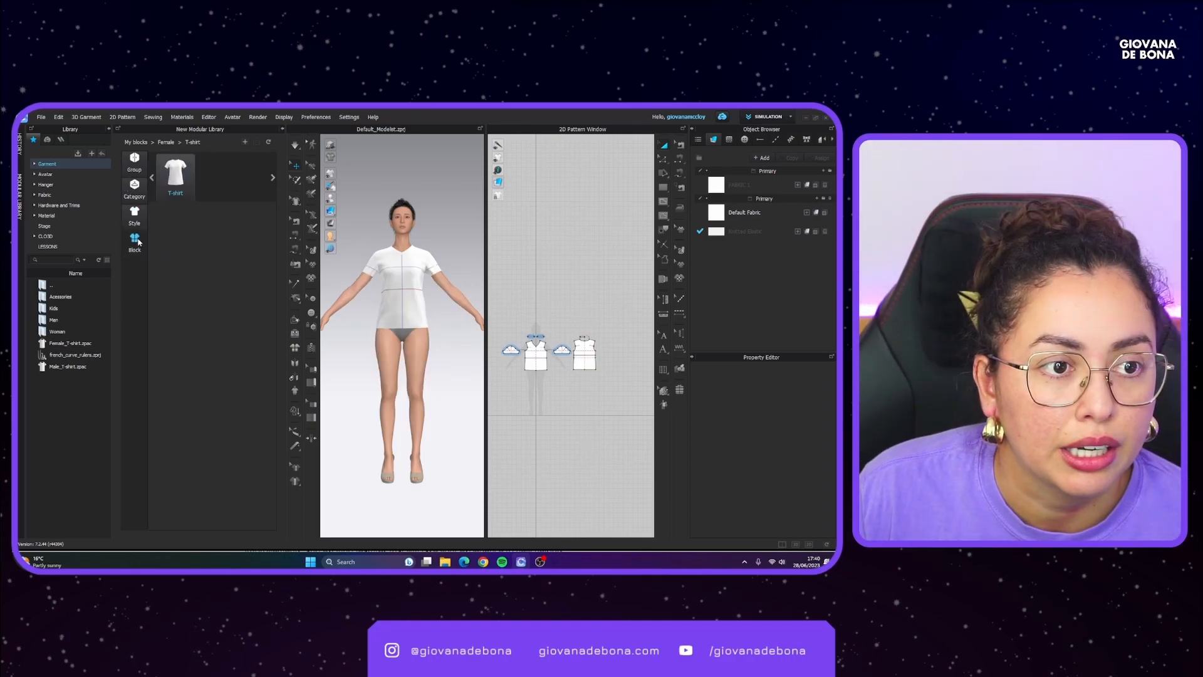
{"action": "left_click", "coordinate": [245, 142]}
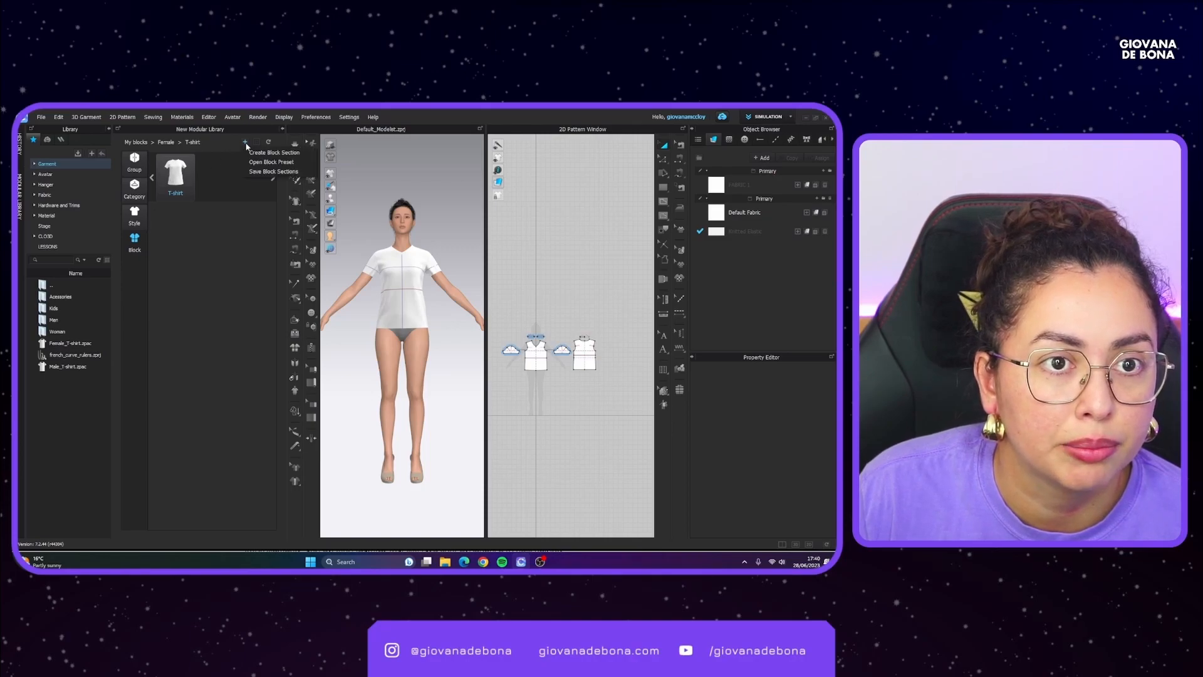
{"action": "left_click", "coordinate": [256, 153]}
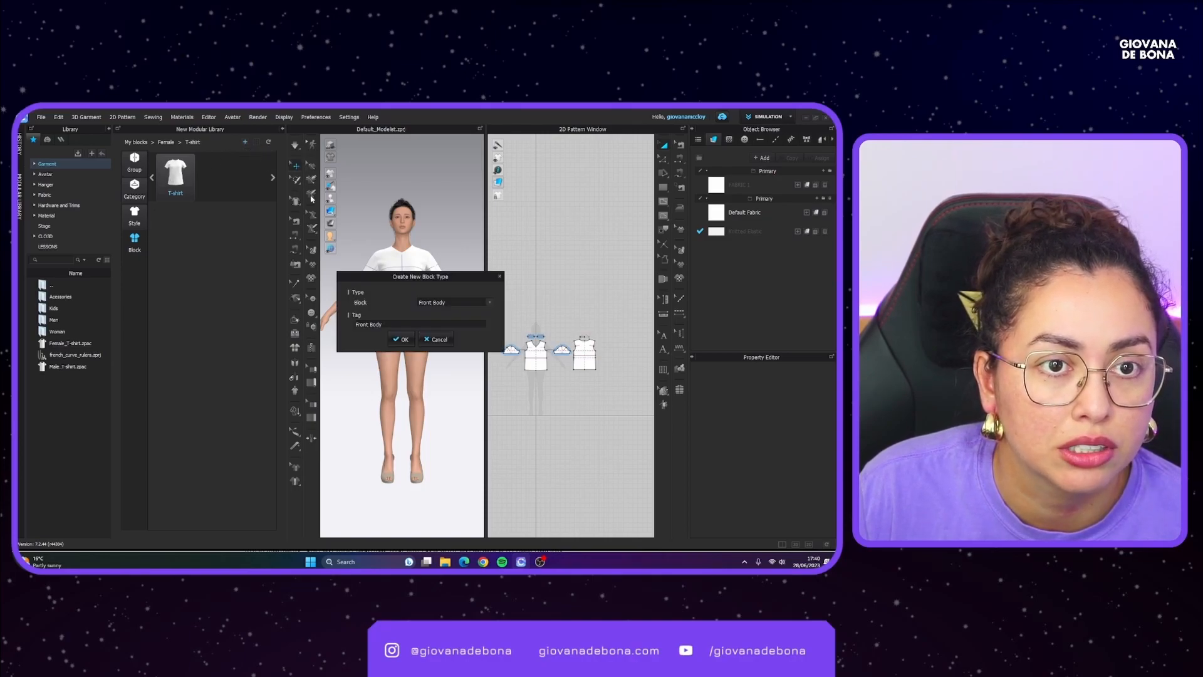
{"action": "left_click", "coordinate": [452, 302]}
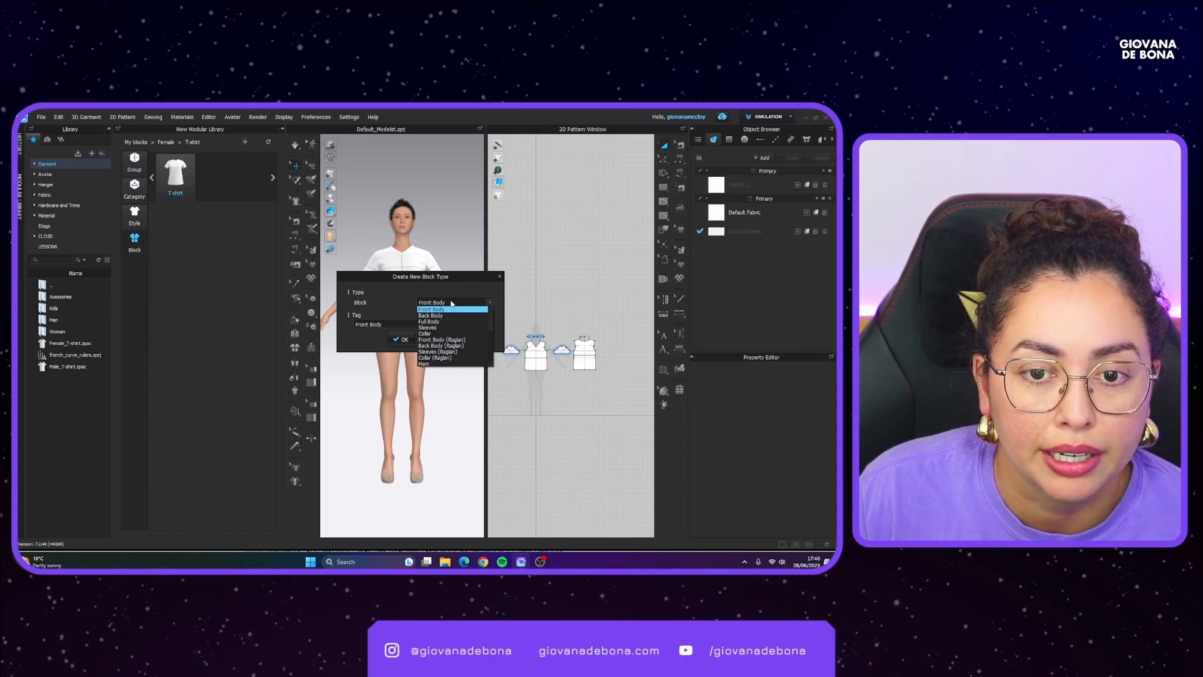
{"action": "left_click", "coordinate": [452, 302]}
{"action": "left_click", "coordinate": [401, 339]}
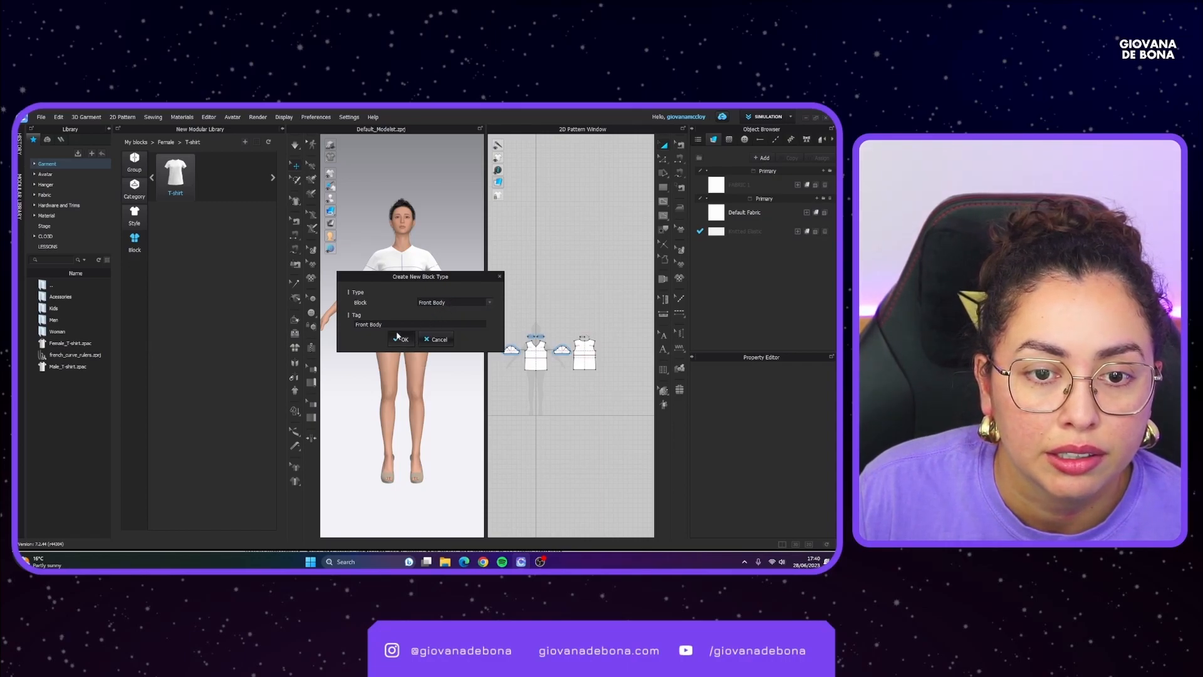
{"action": "left_click", "coordinate": [408, 280]}
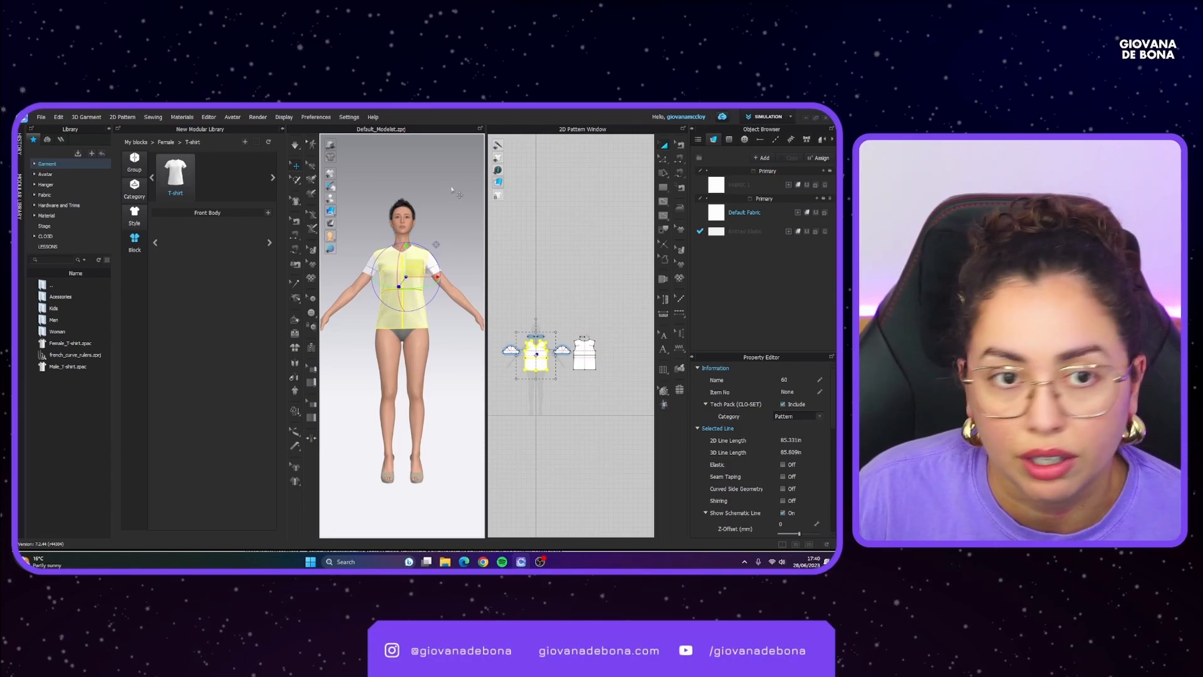
{"action": "key", "text": "Escape"}
{"action": "left_click", "coordinate": [268, 213]}
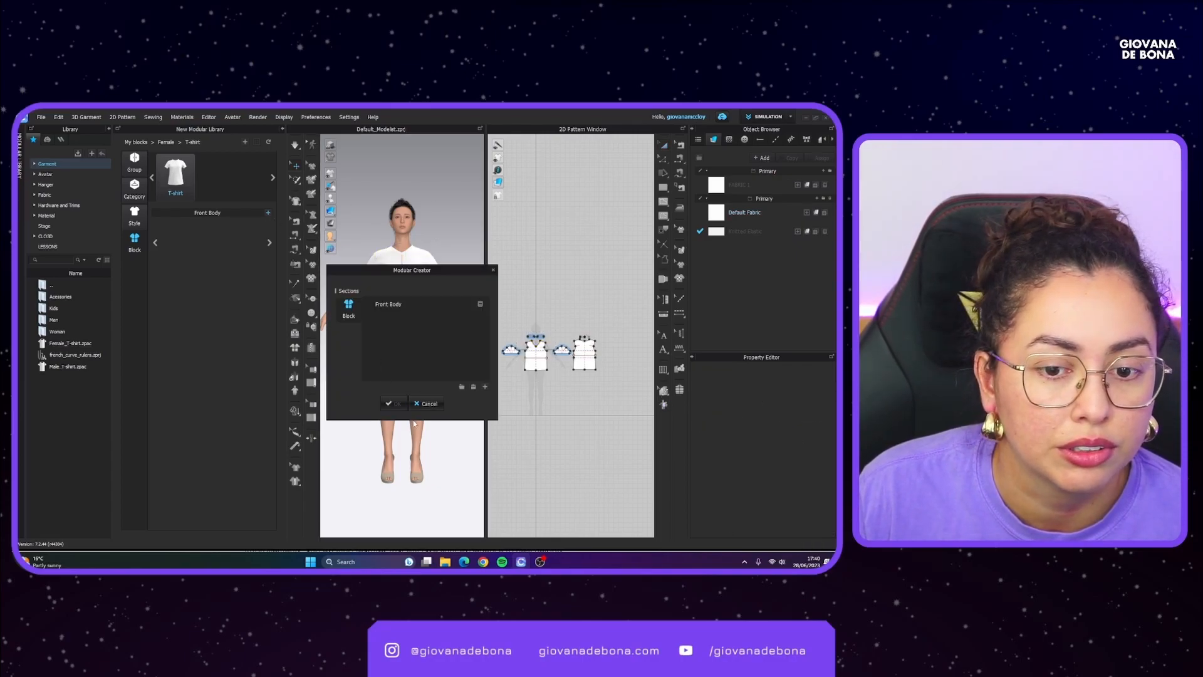
{"action": "left_click", "coordinate": [480, 303]}
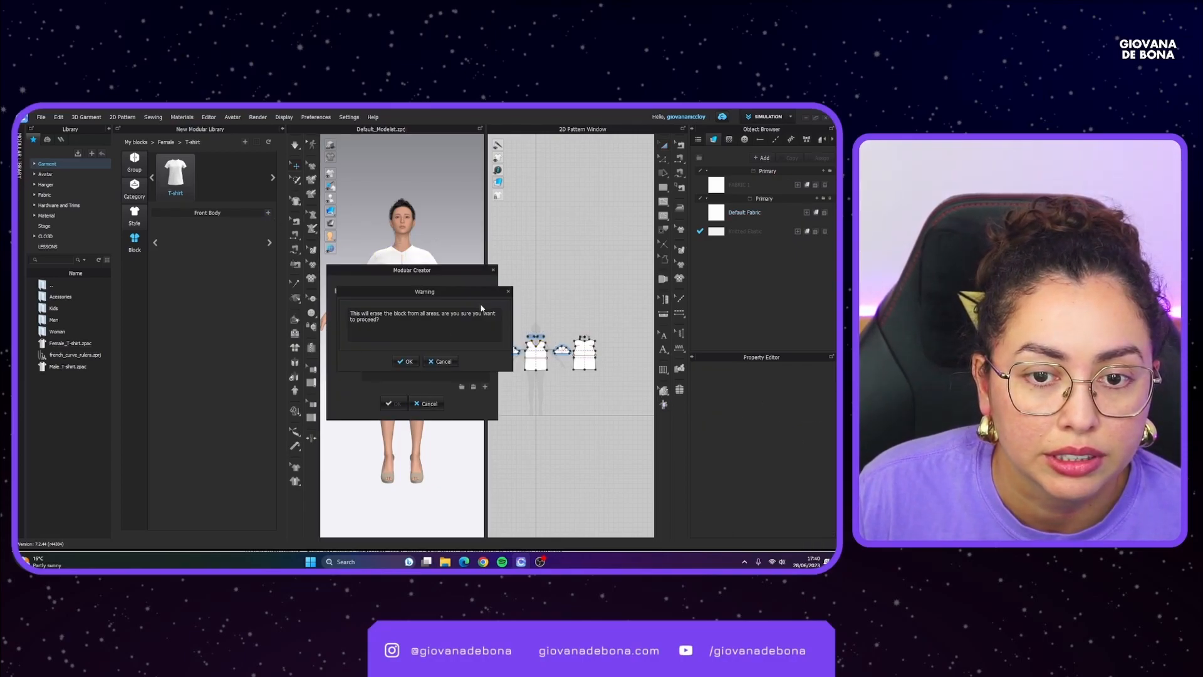
{"action": "left_click", "coordinate": [408, 362]}
{"action": "left_click", "coordinate": [427, 403]}
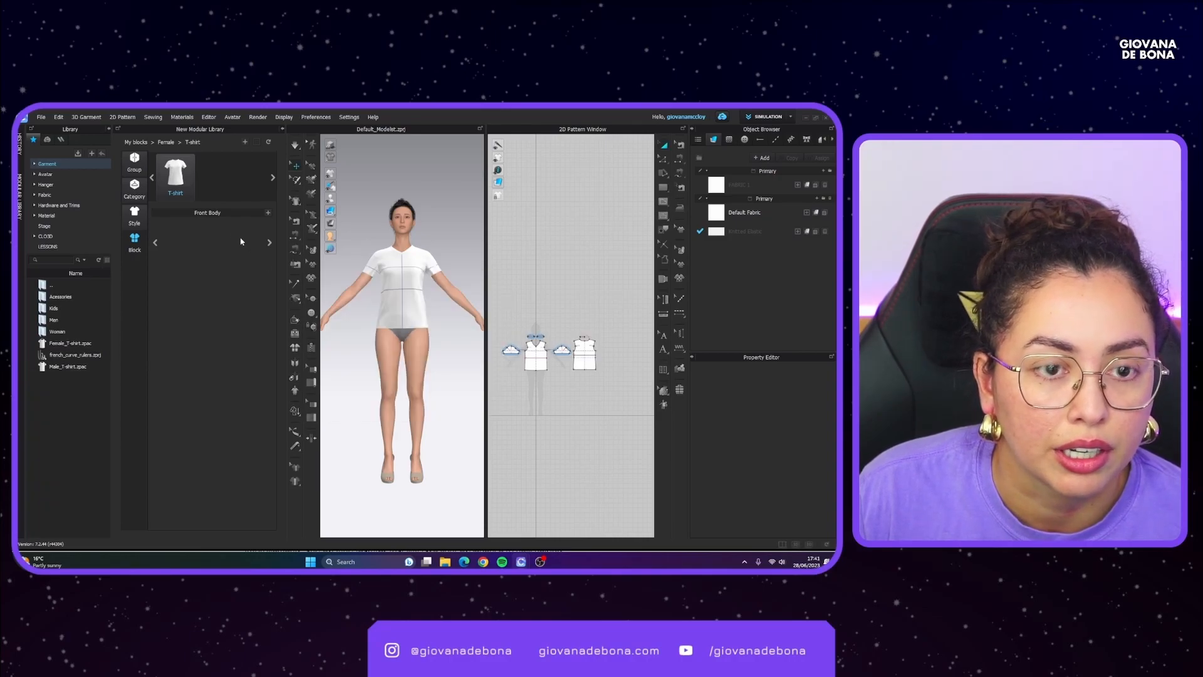
Step: Add a block to the T-shirt style and assign the front bodice pattern to its Front Body section
{"action": "left_click", "coordinate": [269, 213]}
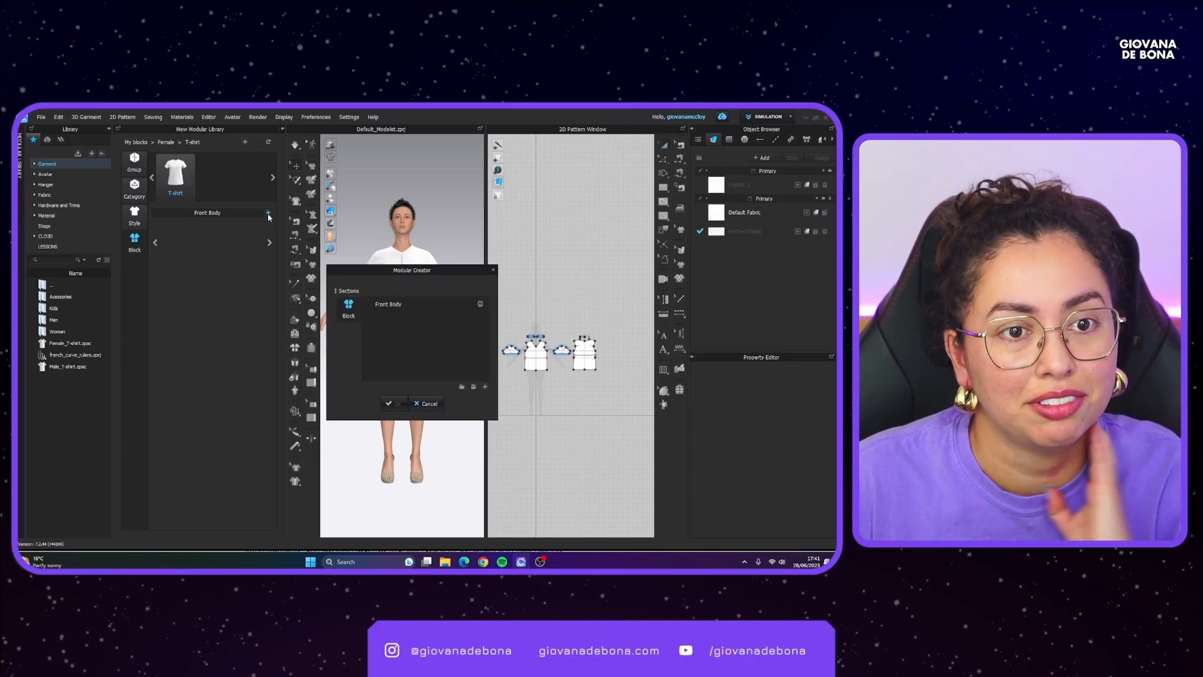
{"action": "left_click", "coordinate": [483, 305]}
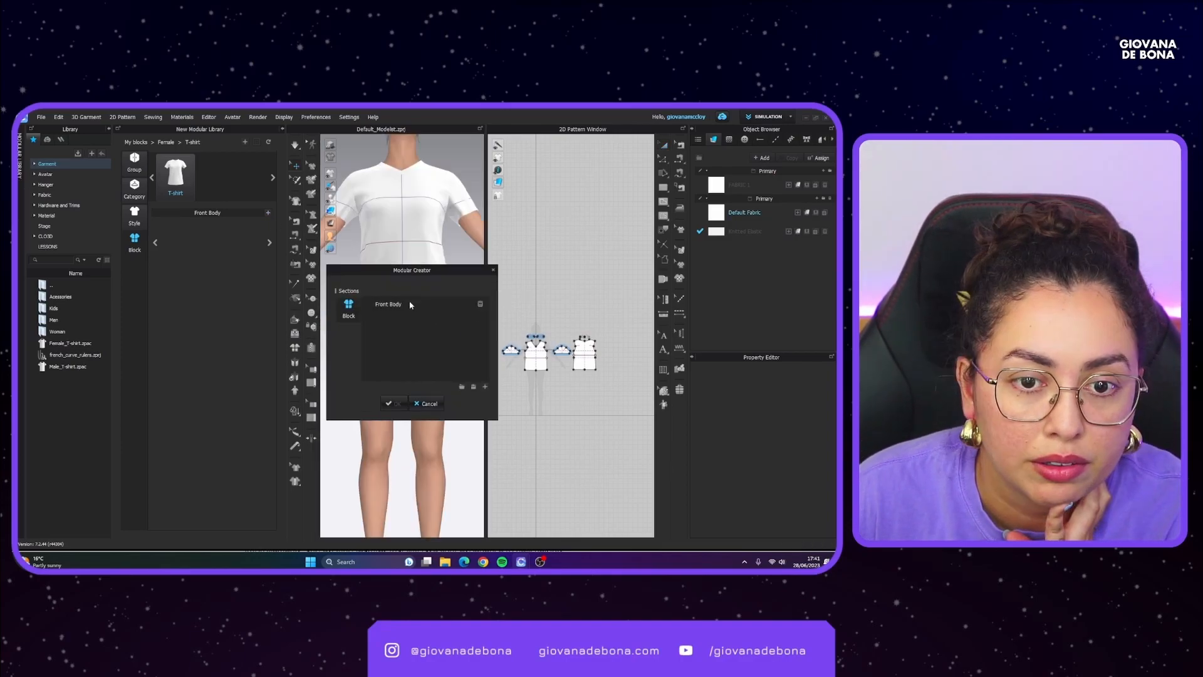
{"action": "left_click", "coordinate": [409, 306]}
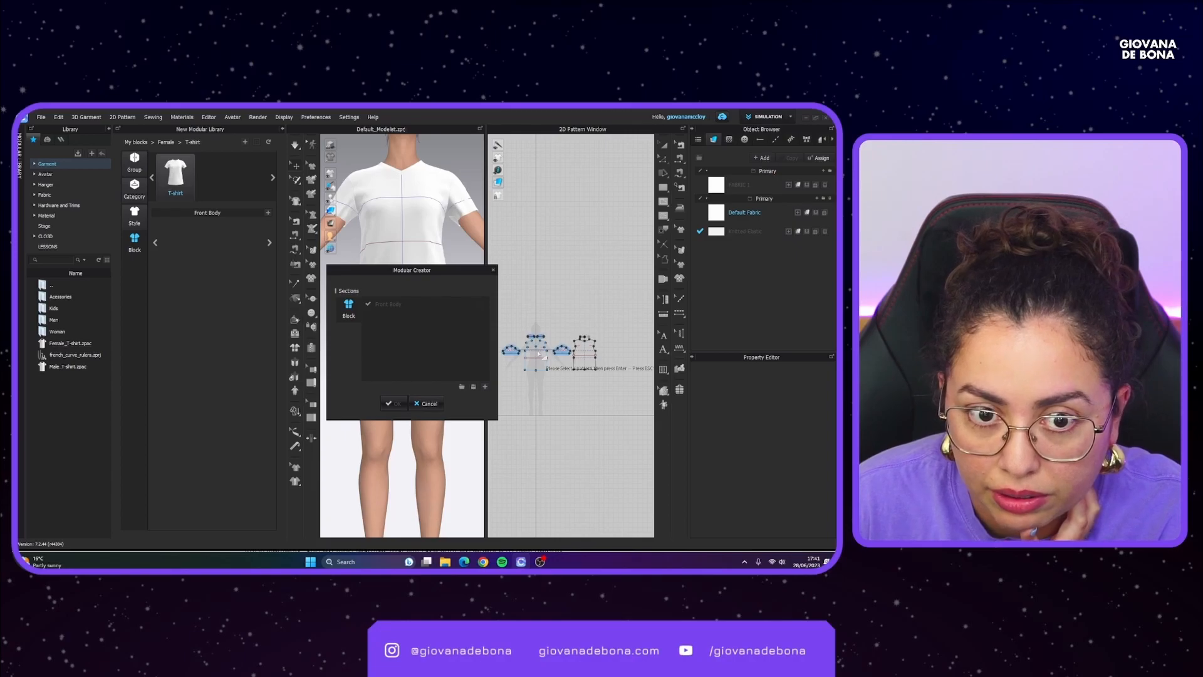
{"action": "left_click", "coordinate": [537, 354]}
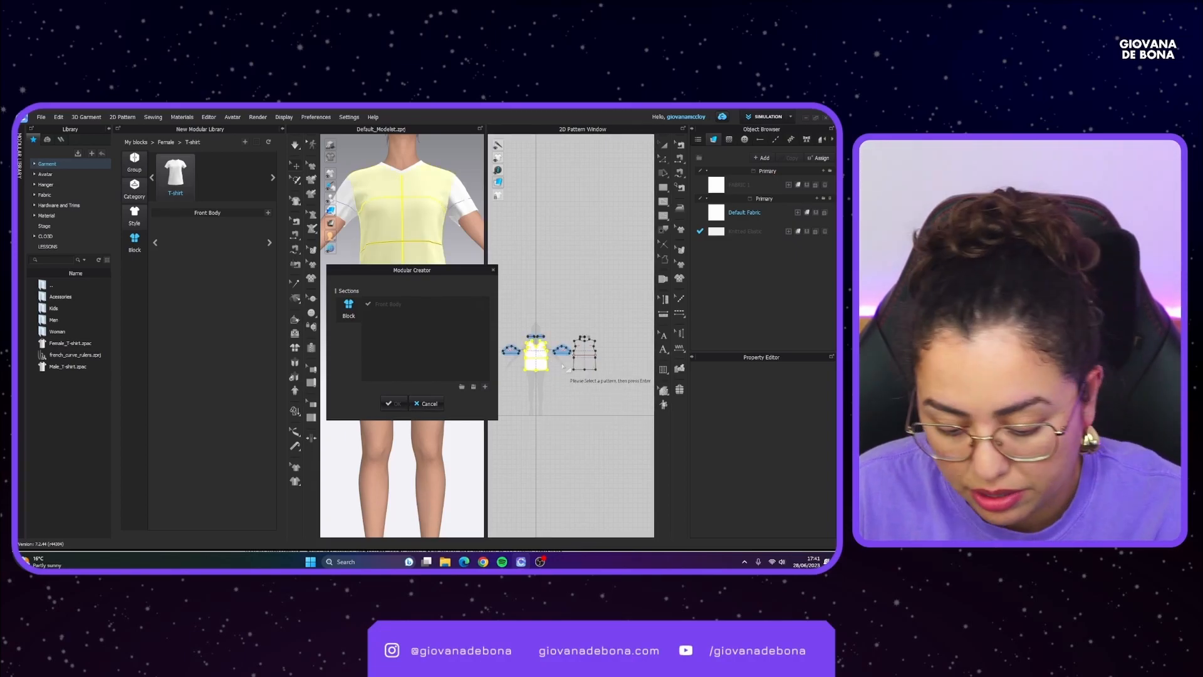
{"action": "key", "text": "Return"}
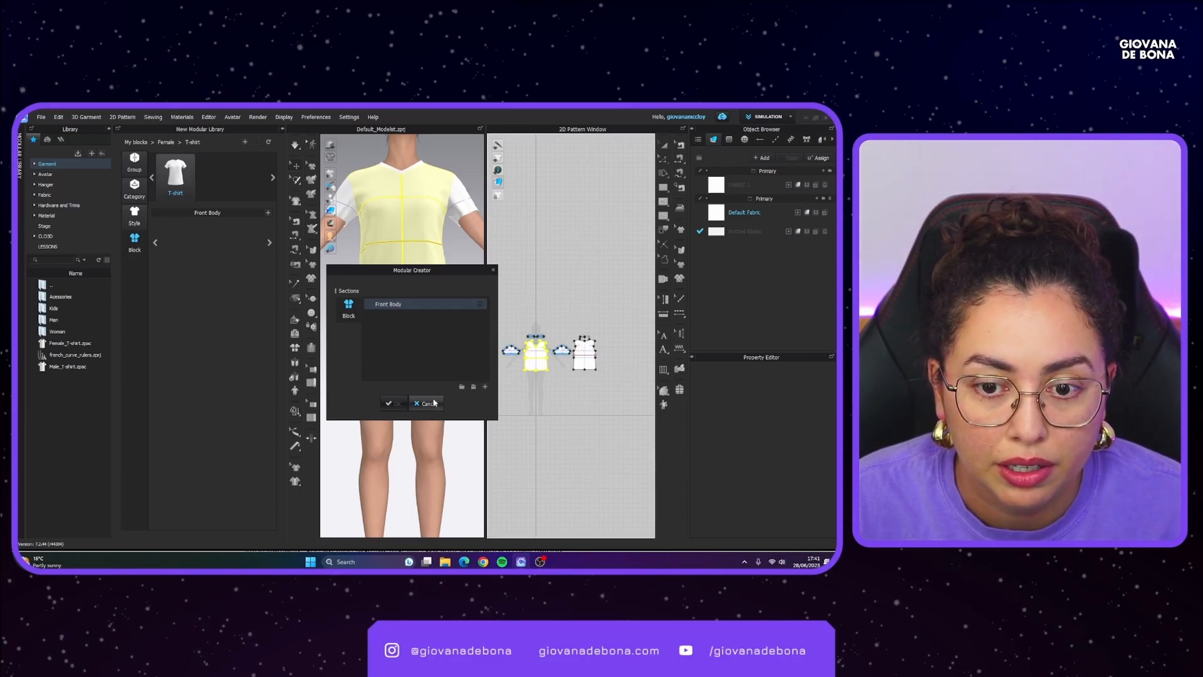
Step: Create a new Back Body block type tagged "Back Body" for the T-shirt style
{"action": "left_click", "coordinate": [484, 387]}
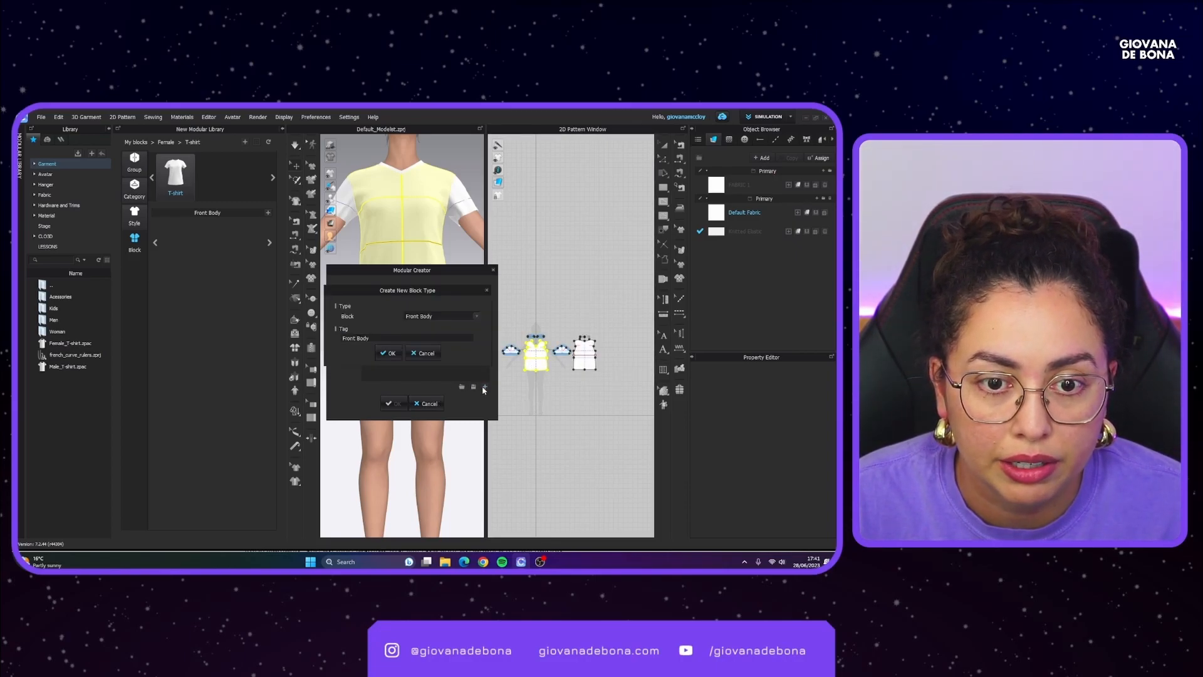
{"action": "left_click", "coordinate": [447, 318]}
{"action": "left_click", "coordinate": [448, 332]}
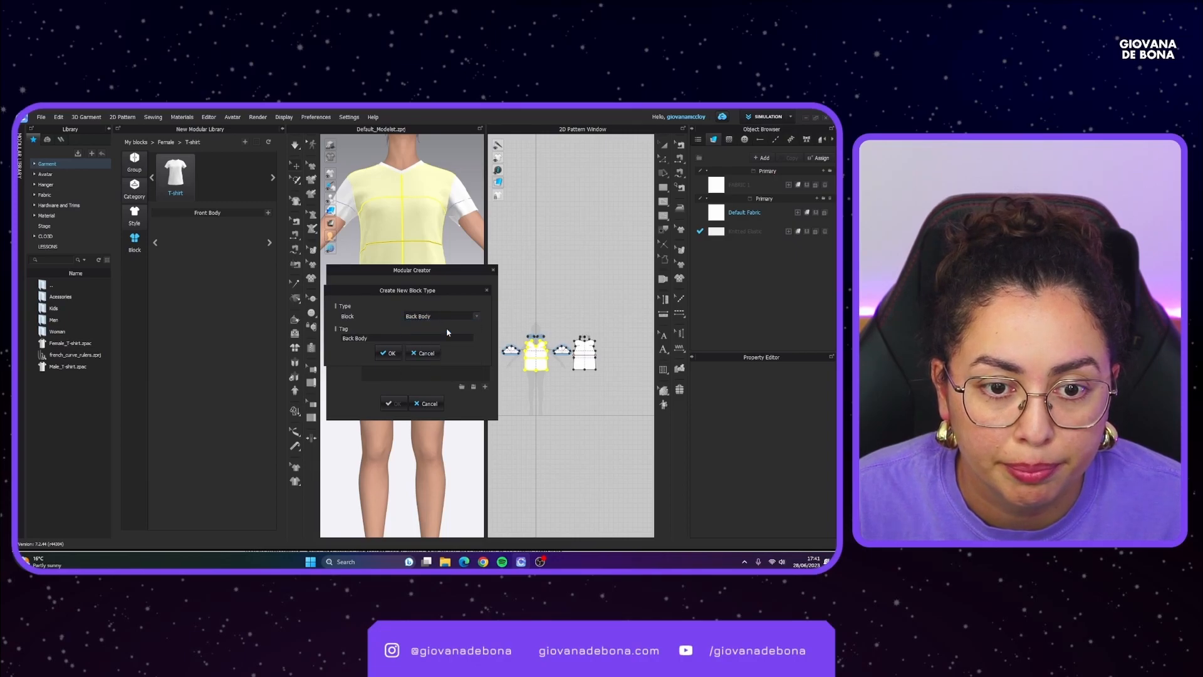
{"action": "left_click", "coordinate": [388, 353]}
Step: Assign the back bodice pattern to the Back Body section, saved as "T-shirt_Back Body" with the block component thumbnail
{"action": "left_click", "coordinate": [401, 314]}
{"action": "left_click", "coordinate": [589, 351]}
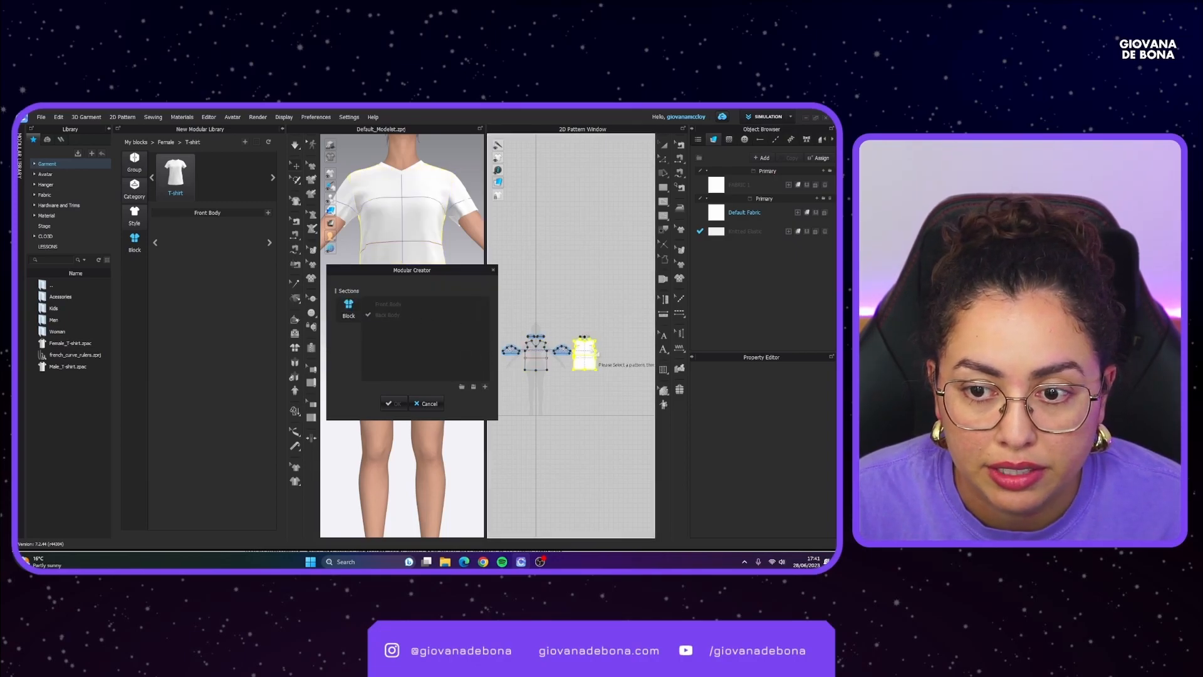
{"action": "key", "text": "Return"}
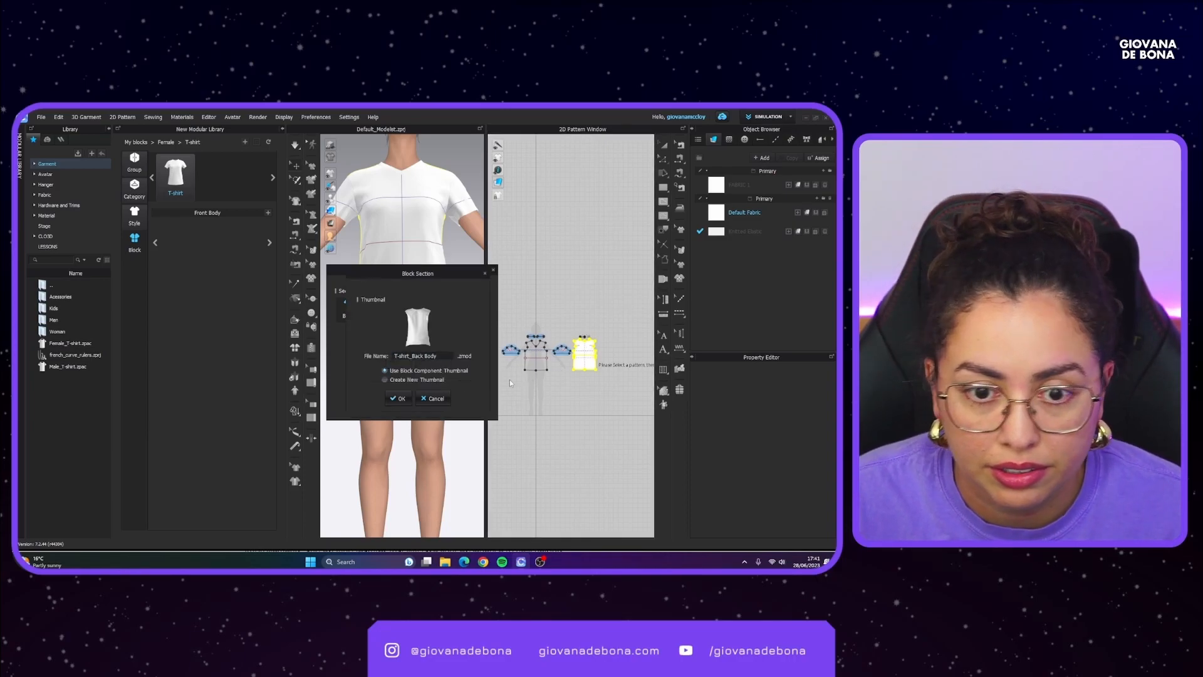
{"action": "left_click", "coordinate": [401, 399]}
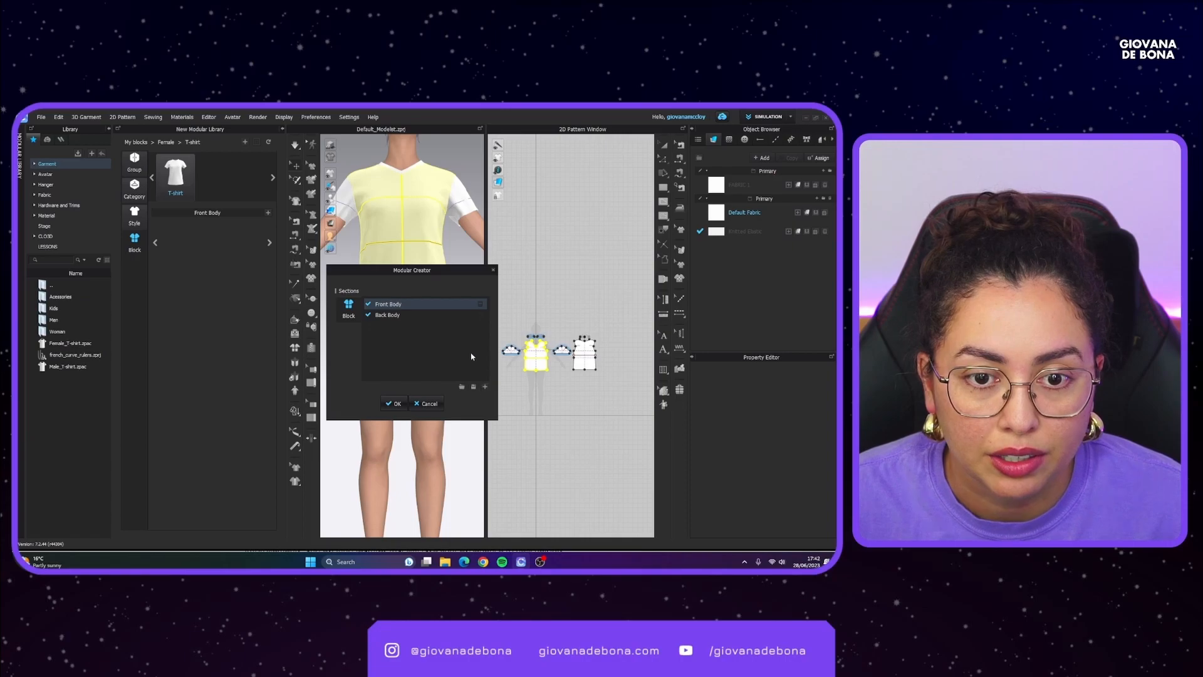
Step: Finalize the Front Body and Back Body blocks, accept the sewing check, and clear the pattern selection
{"action": "left_click", "coordinate": [407, 306]}
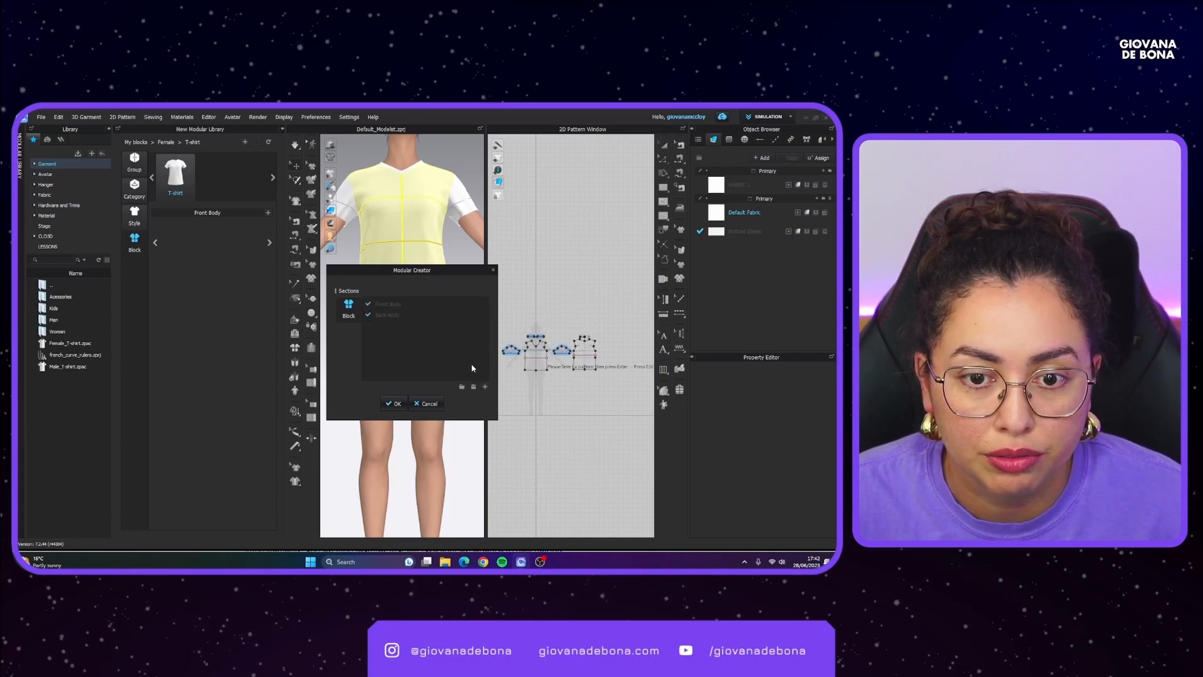
{"action": "left_click", "coordinate": [393, 403]}
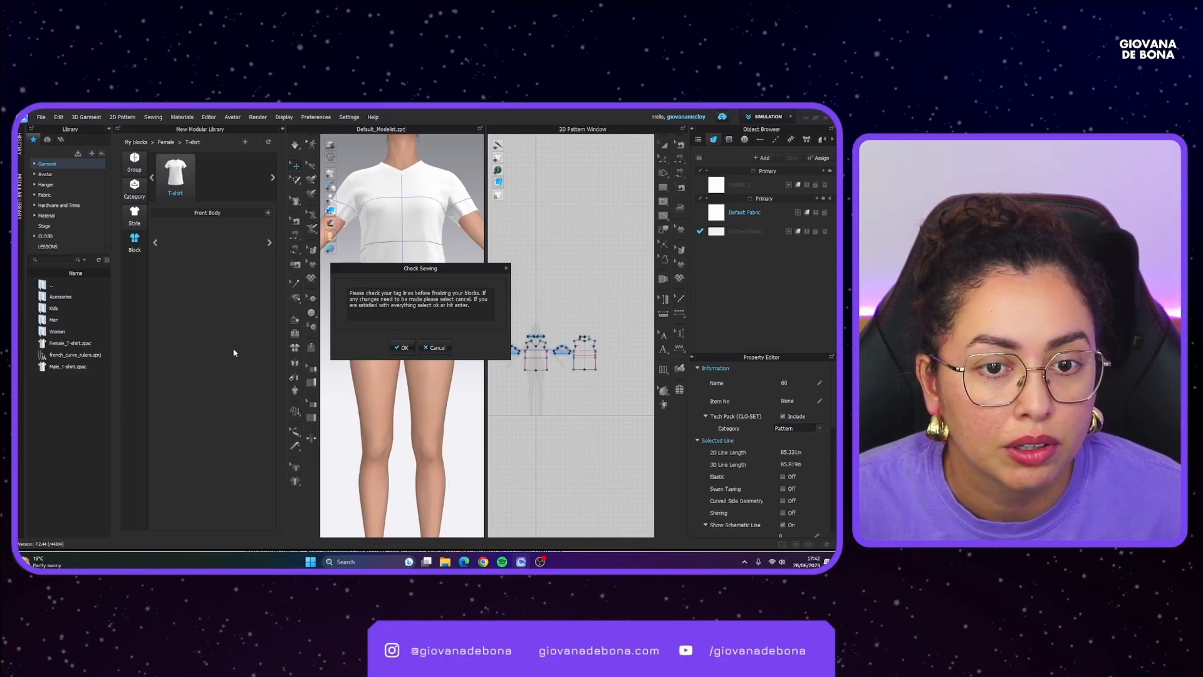
{"action": "left_click", "coordinate": [404, 347]}
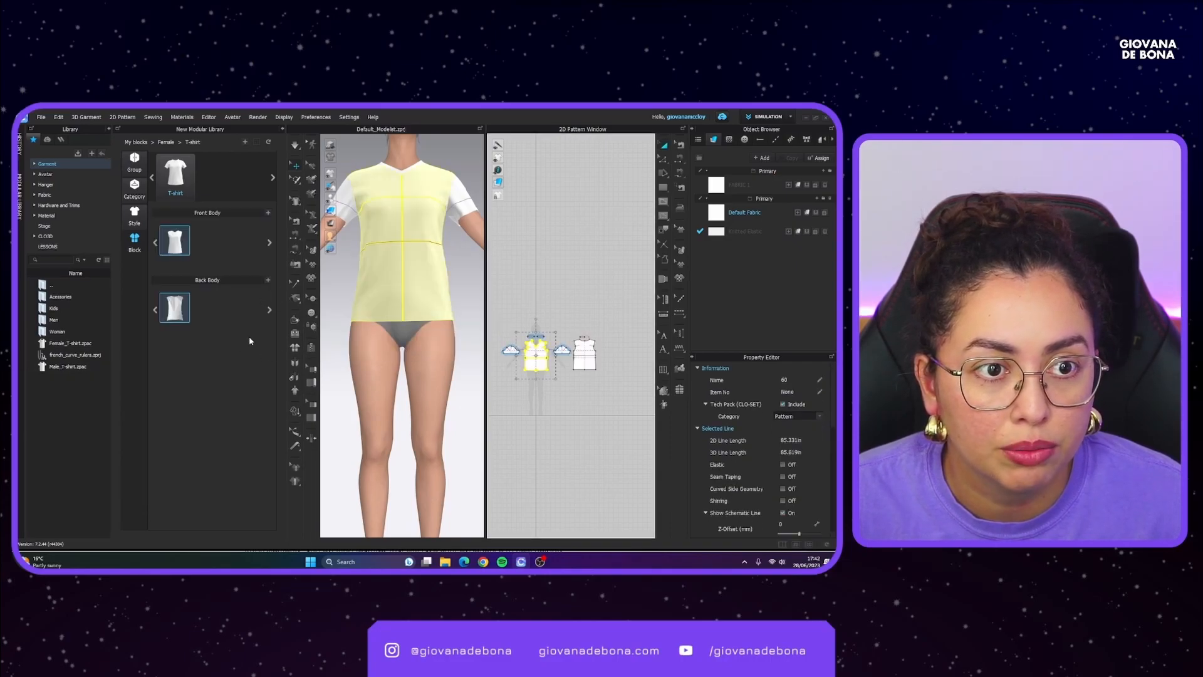
{"action": "left_click", "coordinate": [339, 289]}
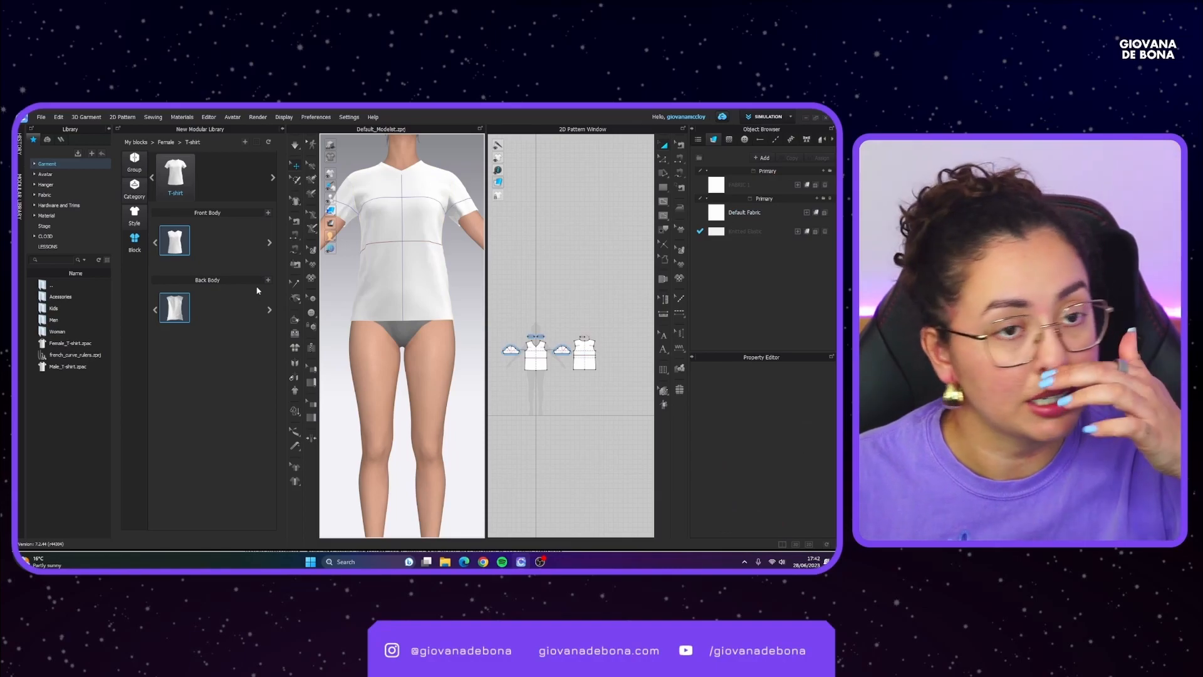
Step: Collapse the New Modular Library to free up space for the 3D and 2D windows
{"action": "left_click", "coordinate": [282, 129]}
{"action": "scroll", "coordinate": [341, 220], "scroll_direction": "down", "scroll_amount": 3}
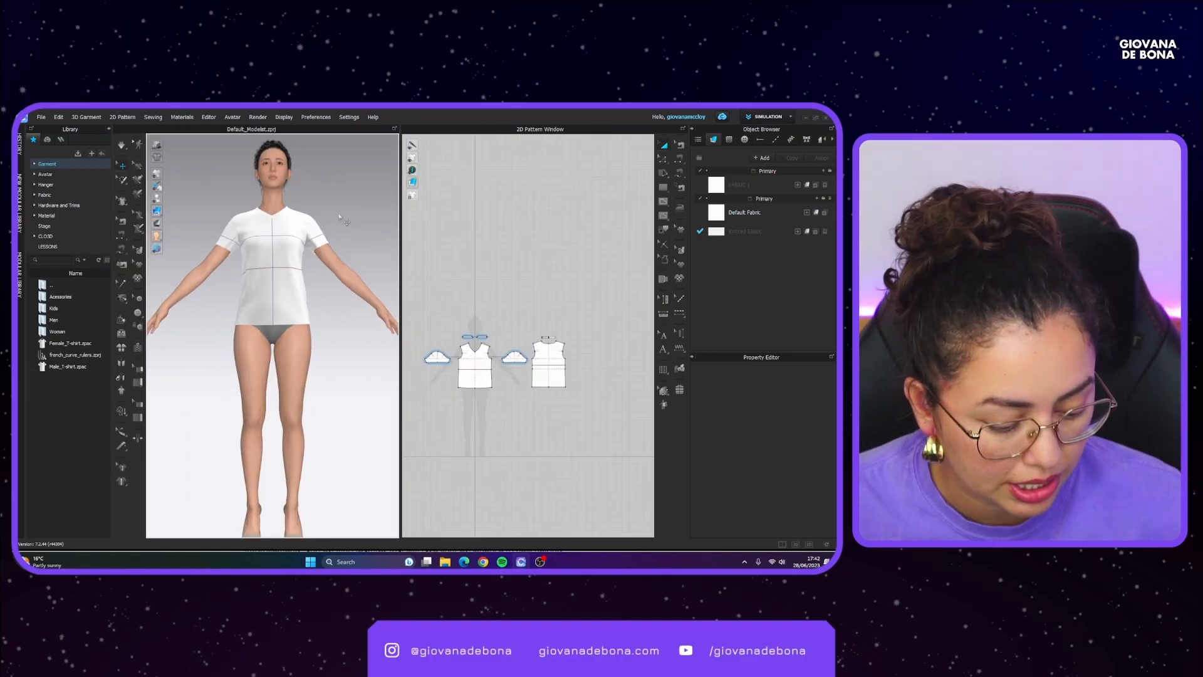
{"action": "scroll", "coordinate": [306, 284], "scroll_direction": "down", "scroll_amount": 8}
{"action": "scroll", "coordinate": [305, 283], "scroll_direction": "up", "scroll_amount": 7}
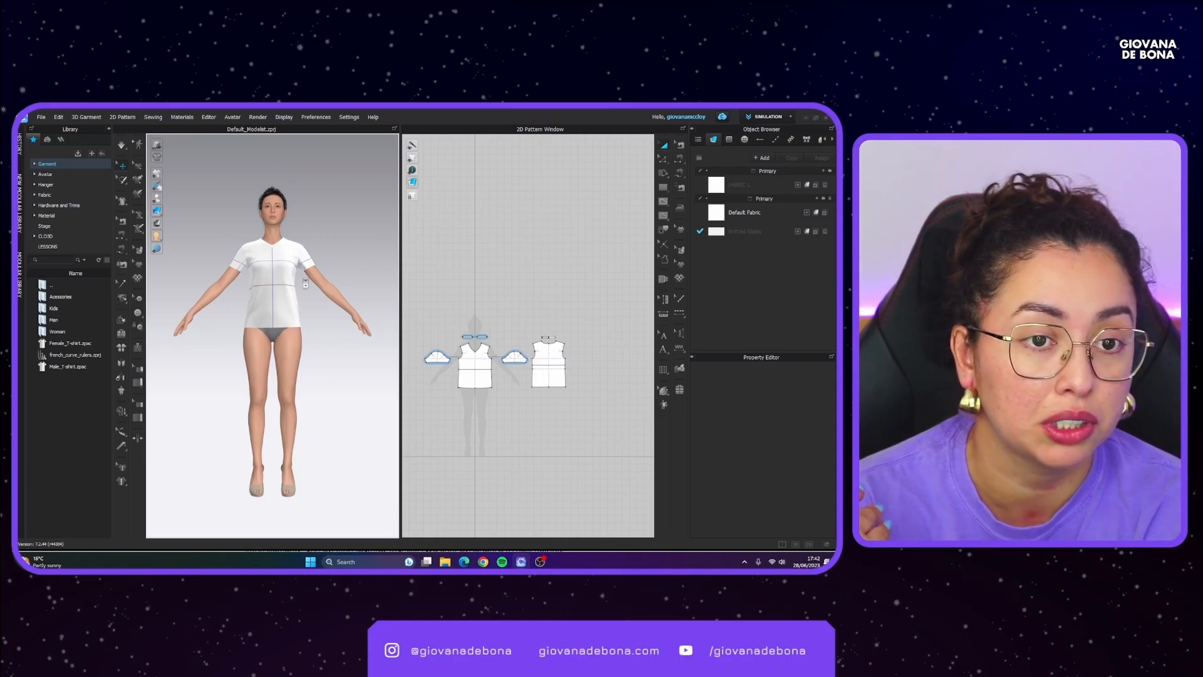
{"action": "scroll", "coordinate": [240, 253], "scroll_direction": "down", "scroll_amount": 3}
{"action": "mouse_move", "coordinate": [161, 248]}
{"action": "left_click", "coordinate": [222, 250]}
Step: Switch to Chrome, read the CLO 7.2 feature list after dismissing the feedback survey, and return to CLO
{"action": "left_click", "coordinate": [483, 561]}
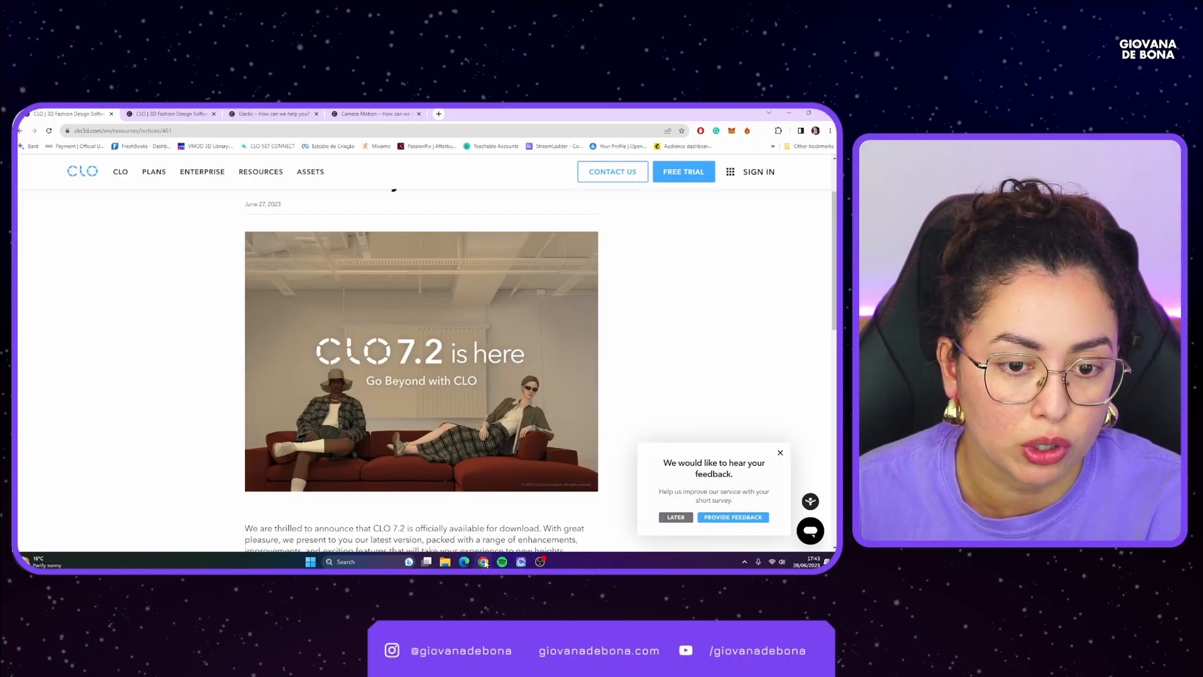
{"action": "scroll", "coordinate": [789, 434], "scroll_direction": "down", "scroll_amount": 5}
{"action": "left_click", "coordinate": [780, 454]}
{"action": "mouse_move", "coordinate": [520, 562]}
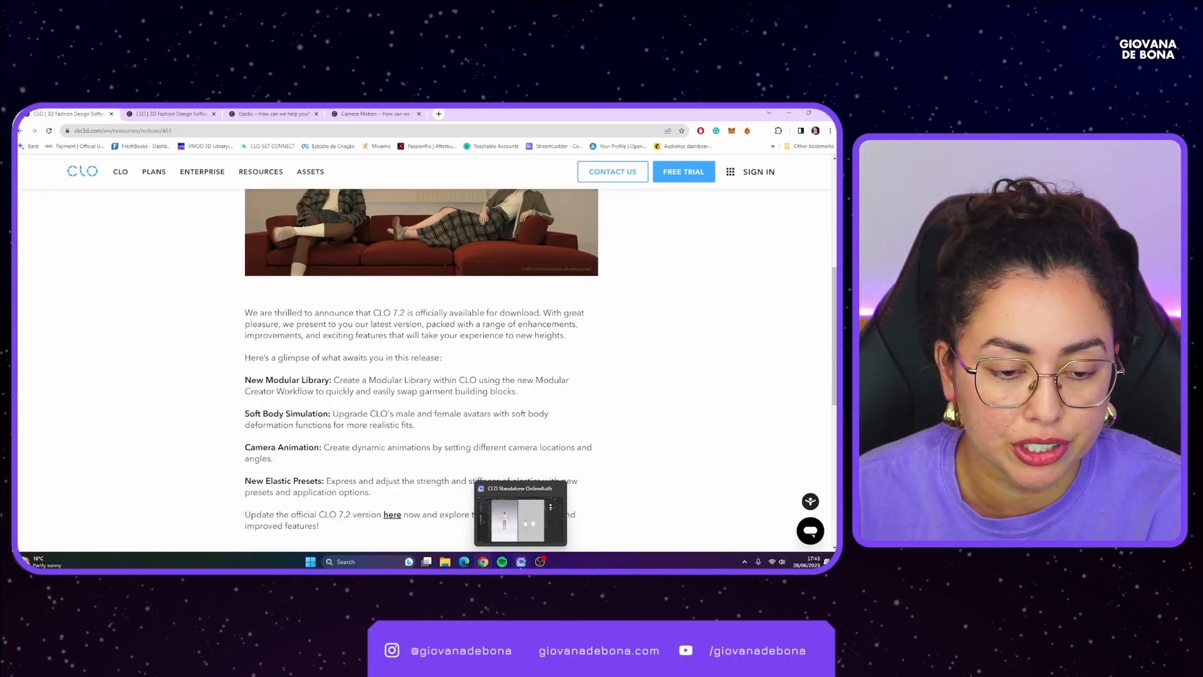
{"action": "left_click", "coordinate": [521, 561]}
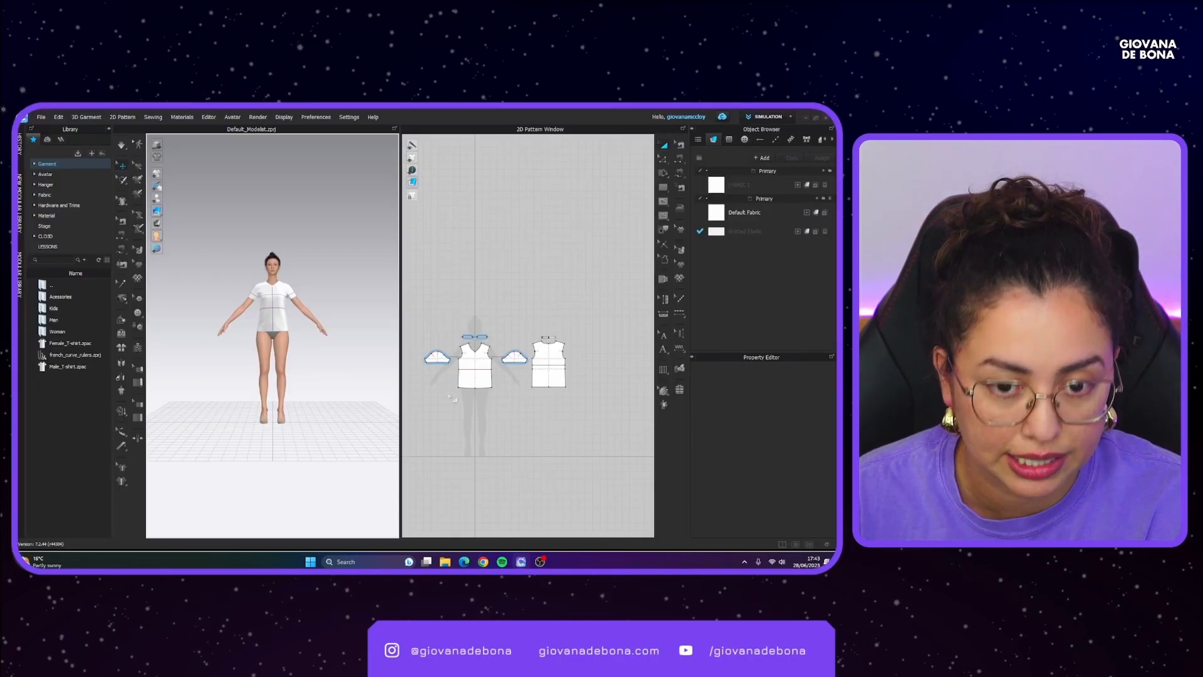
Step: Examine the properties of the horizontal internal waist line on the front bodice pattern
{"action": "scroll", "coordinate": [297, 249], "scroll_direction": "up", "scroll_amount": 5}
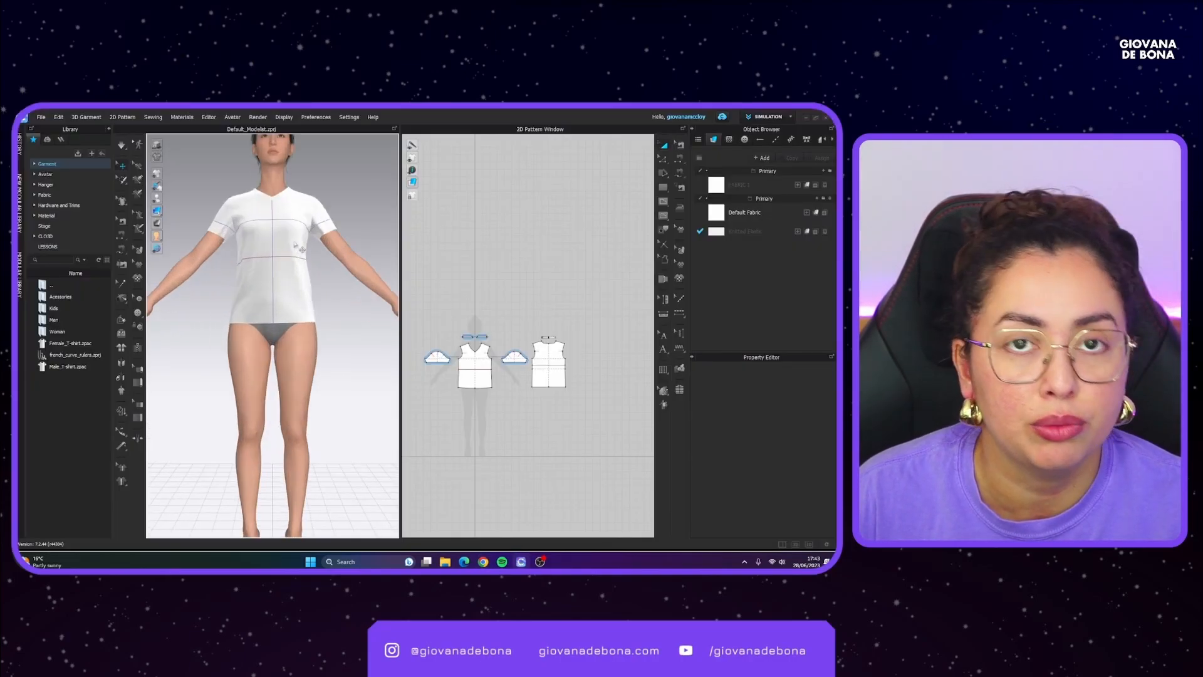
{"action": "scroll", "coordinate": [297, 249], "scroll_direction": "up", "scroll_amount": 3}
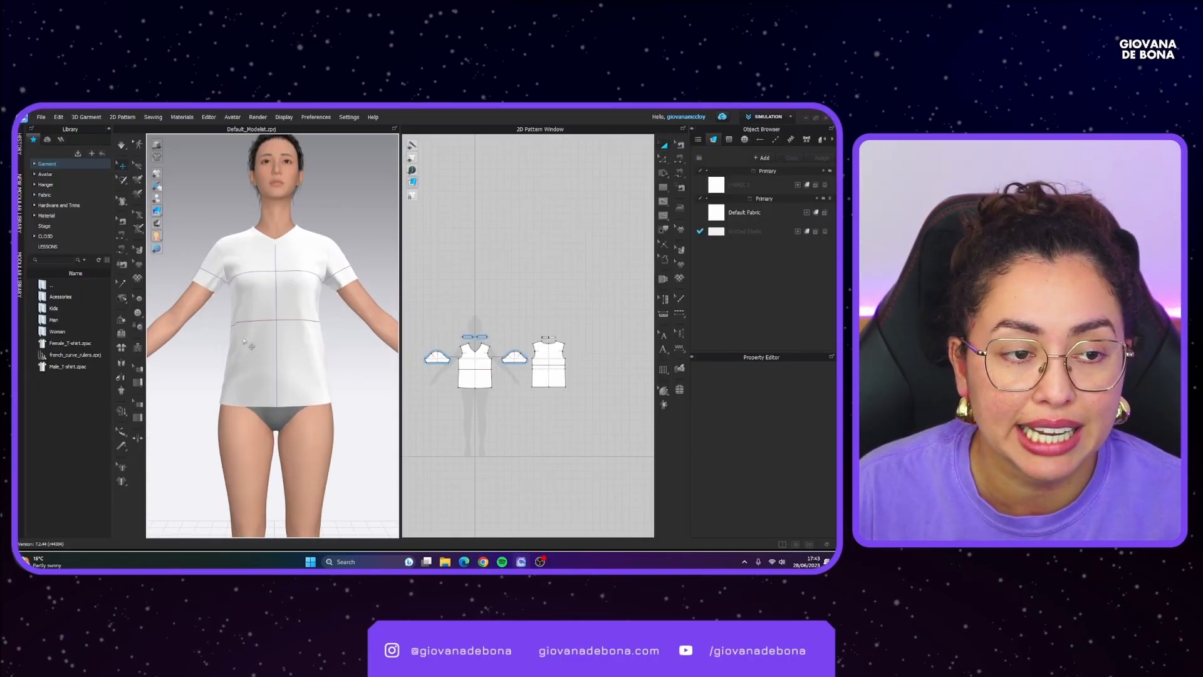
{"action": "left_click", "coordinate": [484, 369]}
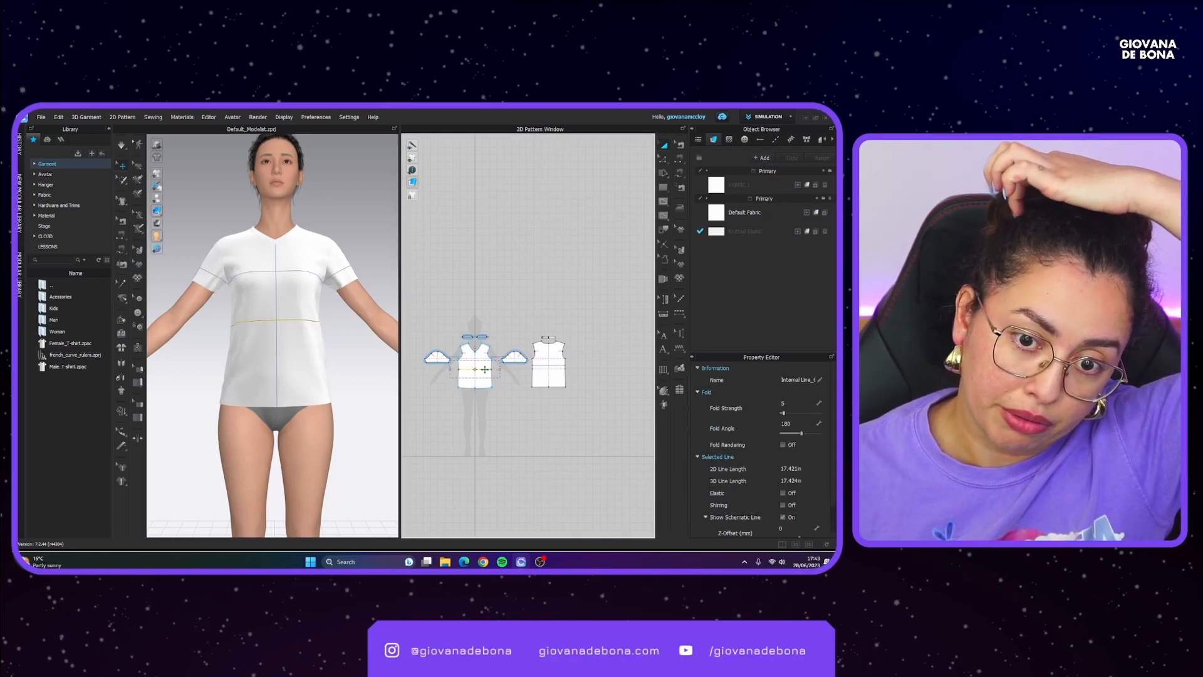
{"action": "scroll", "coordinate": [754, 461], "scroll_direction": "down", "scroll_amount": 2}
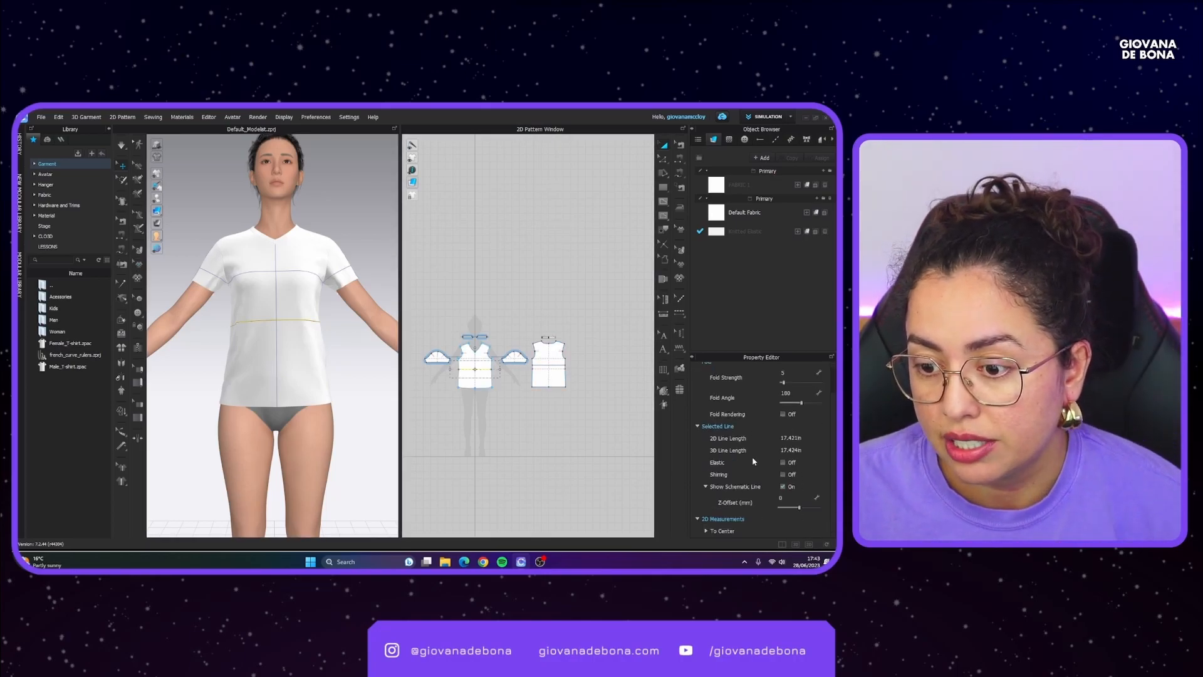
{"action": "scroll", "coordinate": [754, 470], "scroll_direction": "up", "scroll_amount": 2}
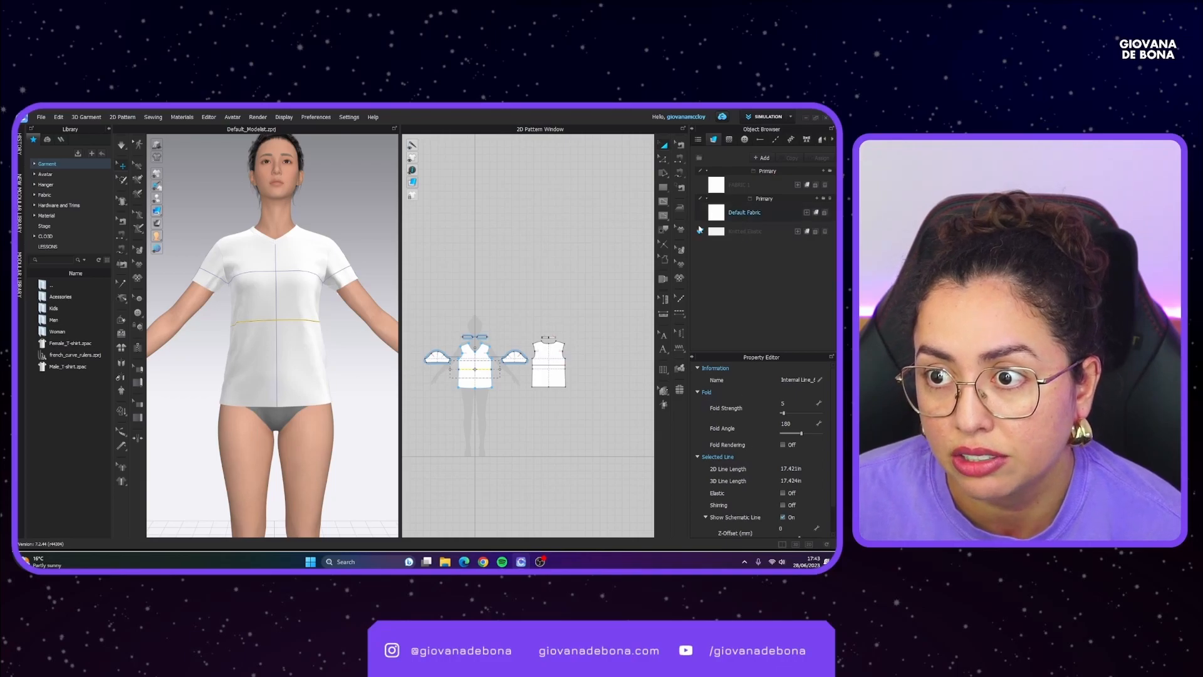
{"action": "left_click", "coordinate": [465, 362]}
{"action": "scroll", "coordinate": [464, 361], "scroll_direction": "up", "scroll_amount": 5}
{"action": "left_click", "coordinate": [589, 401]}
{"action": "left_click", "coordinate": [557, 394]}
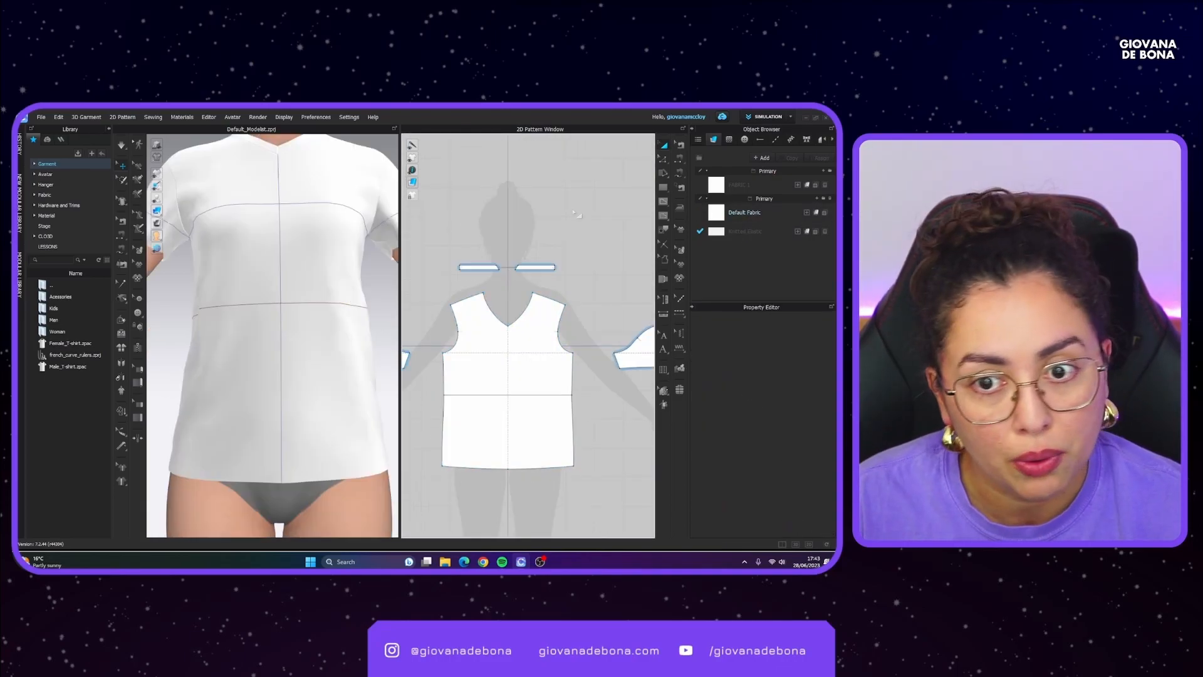
{"action": "scroll", "coordinate": [560, 446], "scroll_direction": "down", "scroll_amount": 3}
{"action": "right_click_drag", "start_coordinate": [599, 458], "coordinate": [510, 444]}
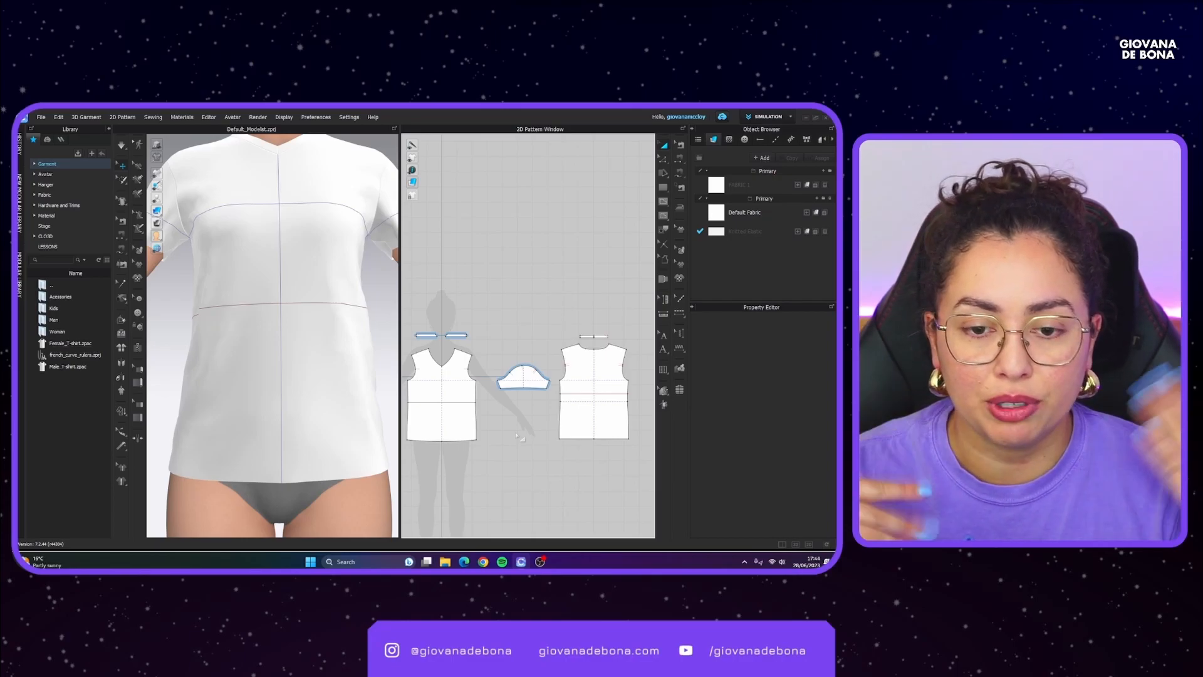
{"action": "left_click", "coordinate": [441, 402]}
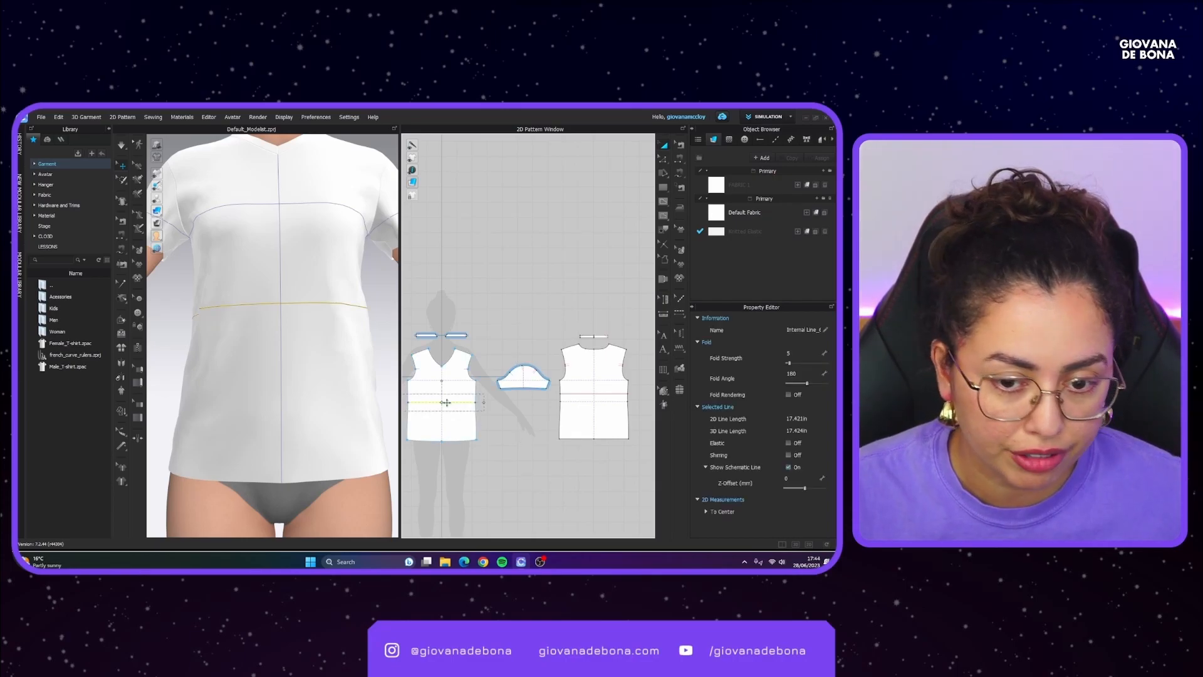
{"action": "scroll", "coordinate": [432, 413], "scroll_direction": "up", "scroll_amount": 4}
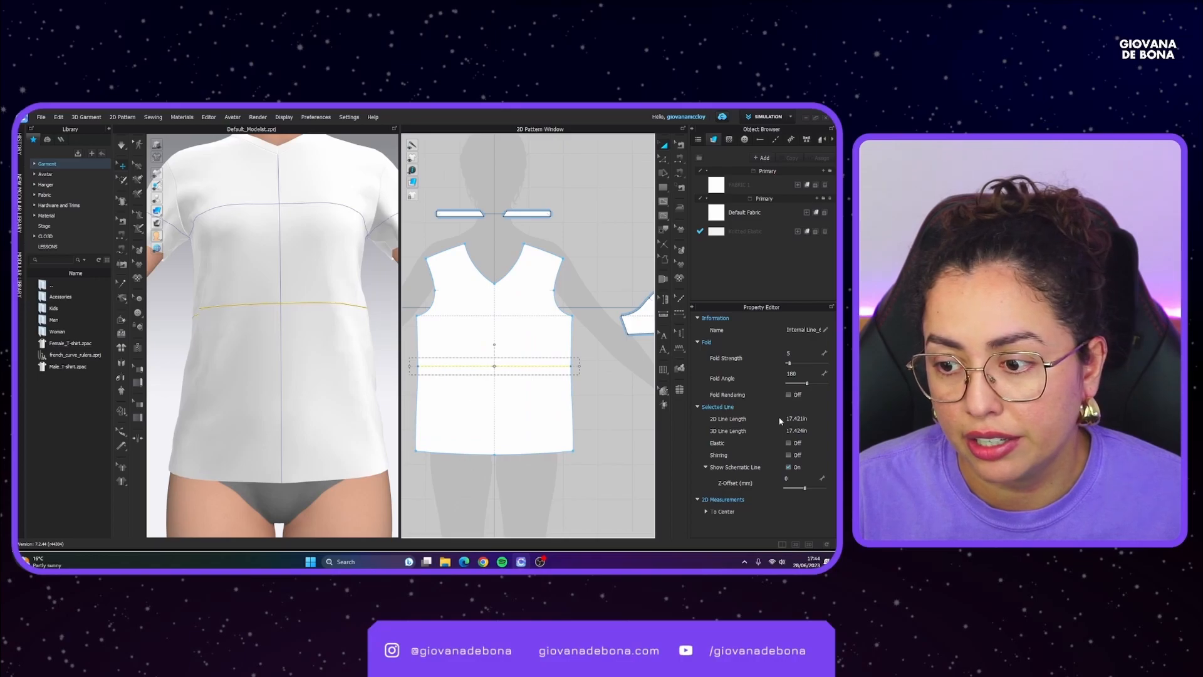
Step: Create a rectangle pattern 8 in wide and 0.25 in high just below the front bodice
{"action": "left_click", "coordinate": [663, 174]}
{"action": "left_click", "coordinate": [663, 187]}
{"action": "left_click", "coordinate": [541, 437]}
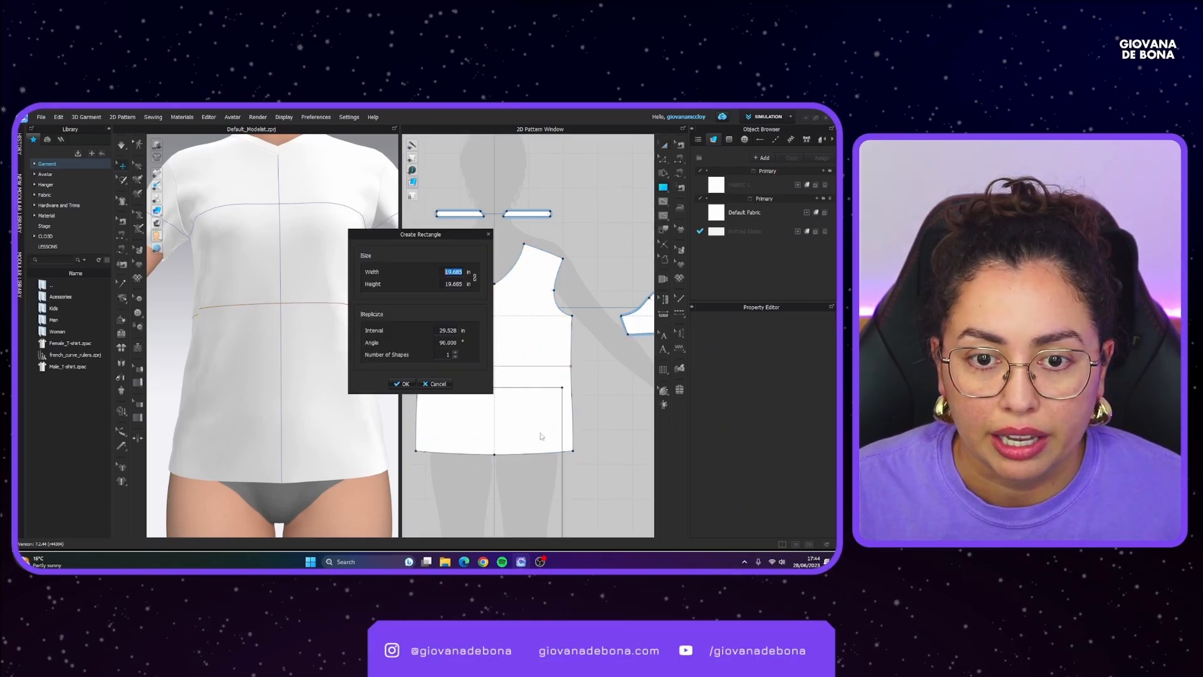
{"action": "type", "text": "0"}
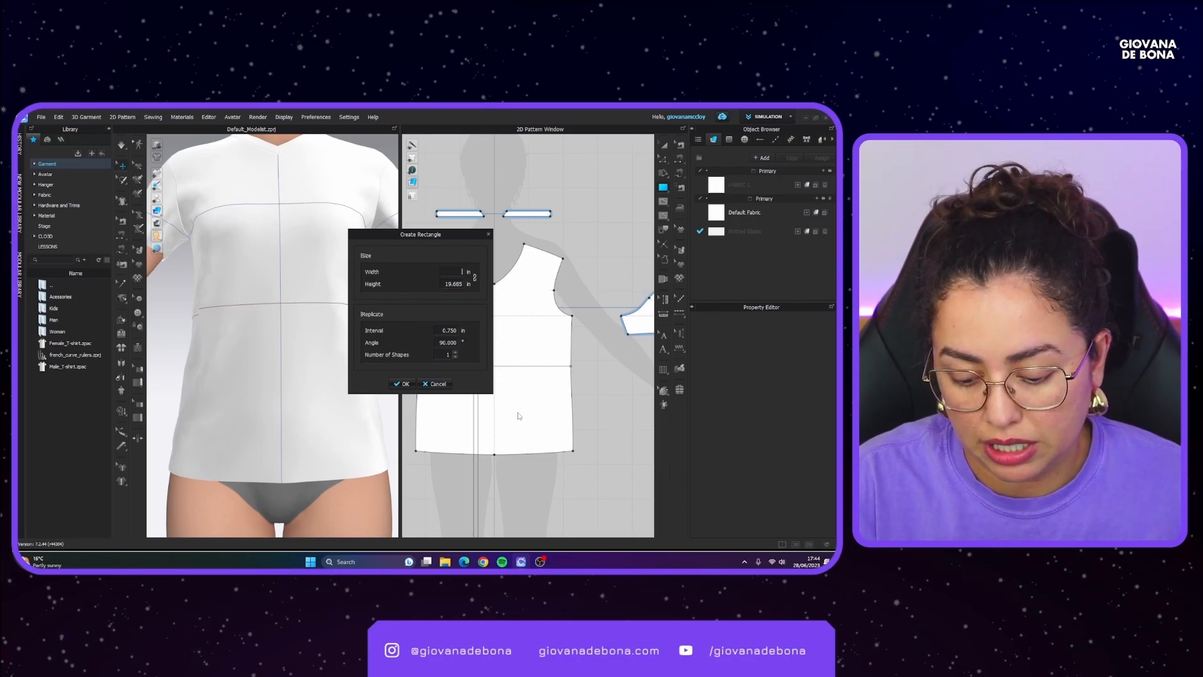
{"action": "type", "text": "8"}
{"action": "key", "text": "Tab"}
{"action": "type", "text": "0"}
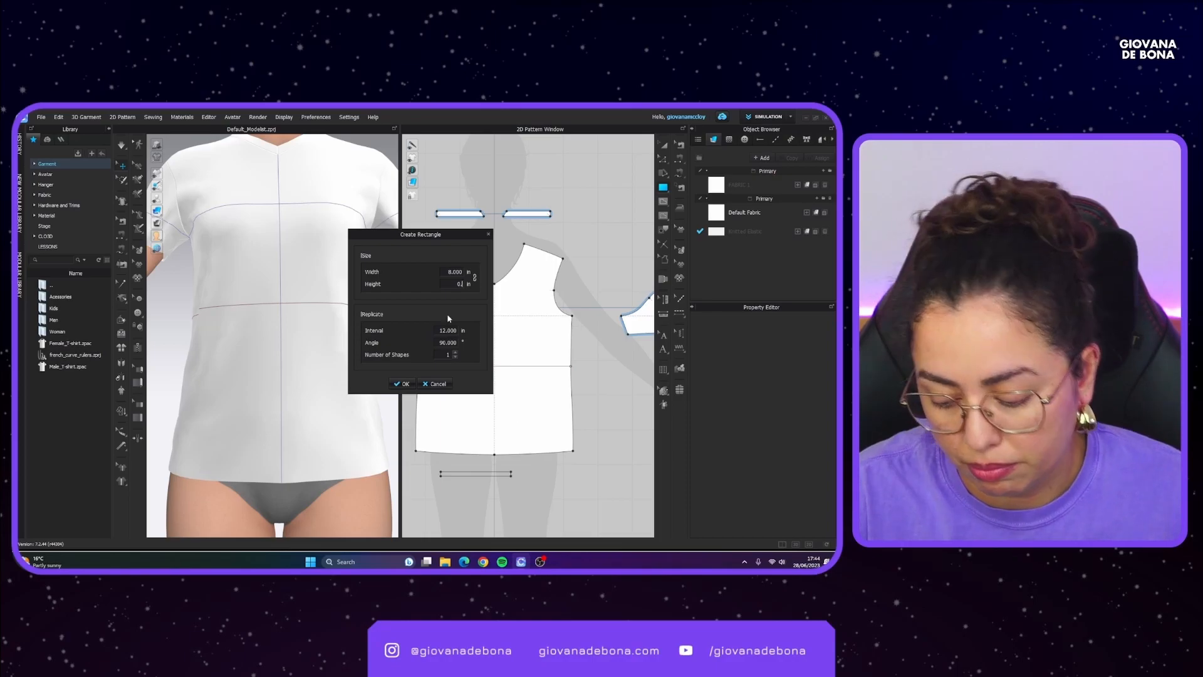
{"action": "type", "text": ".524"}
{"action": "key", "text": "BackSpace"}
{"action": "type", "text": "5"}
{"action": "left_click", "coordinate": [401, 388]}
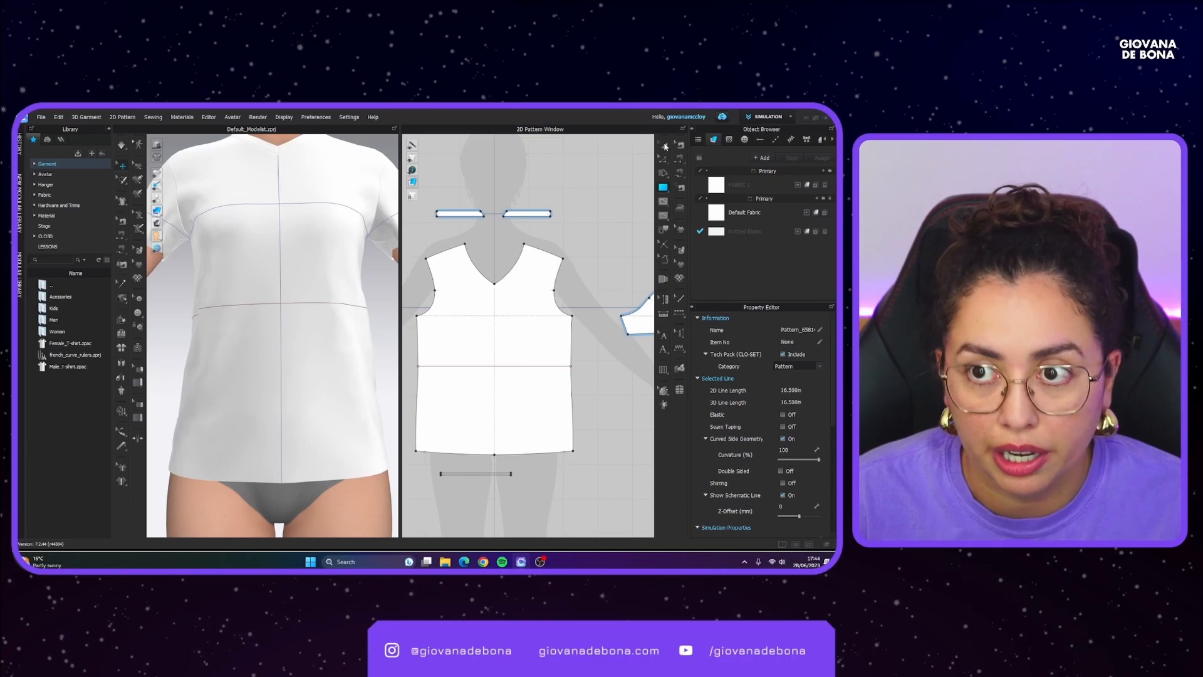
Step: Move the narrow rectangle sideways toward the front bodice's centre line
{"action": "left_click", "coordinate": [665, 146]}
{"action": "left_click", "coordinate": [474, 464]}
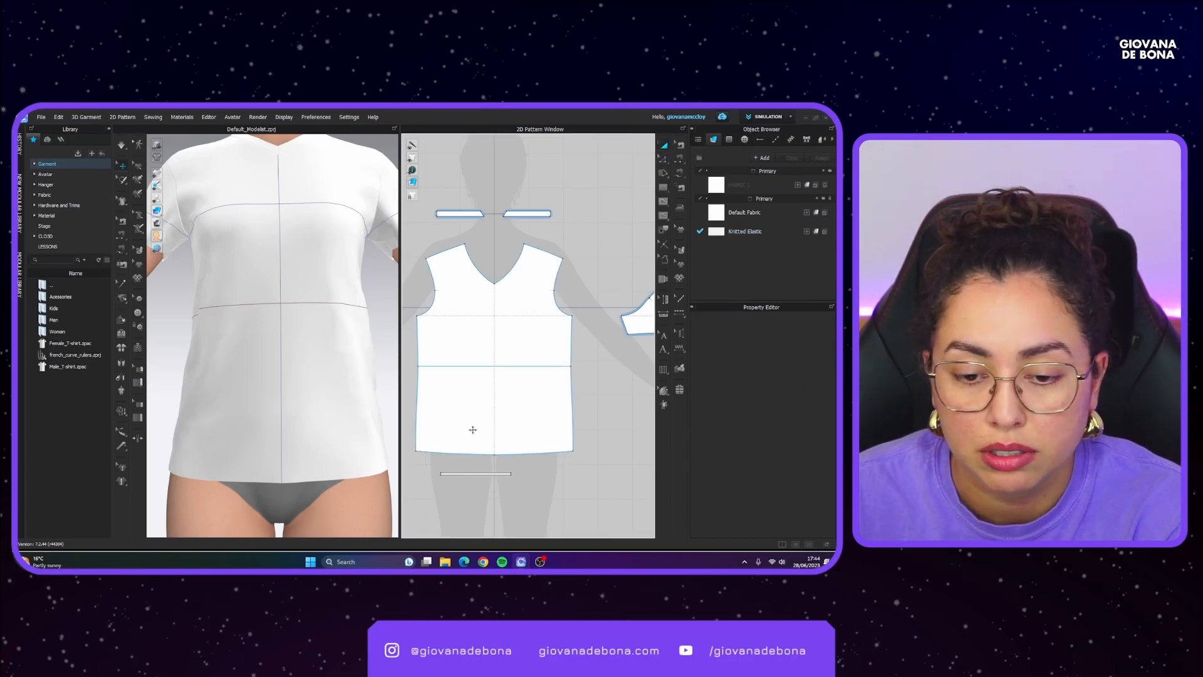
{"action": "left_click_drag", "start_coordinate": [475, 474], "coordinate": [485, 474]}
{"action": "left_click", "coordinate": [591, 418]}
Step: Sew the narrow rectangle's long edge to the horizontal waist line of the front bodice
{"action": "left_click", "coordinate": [679, 173]}
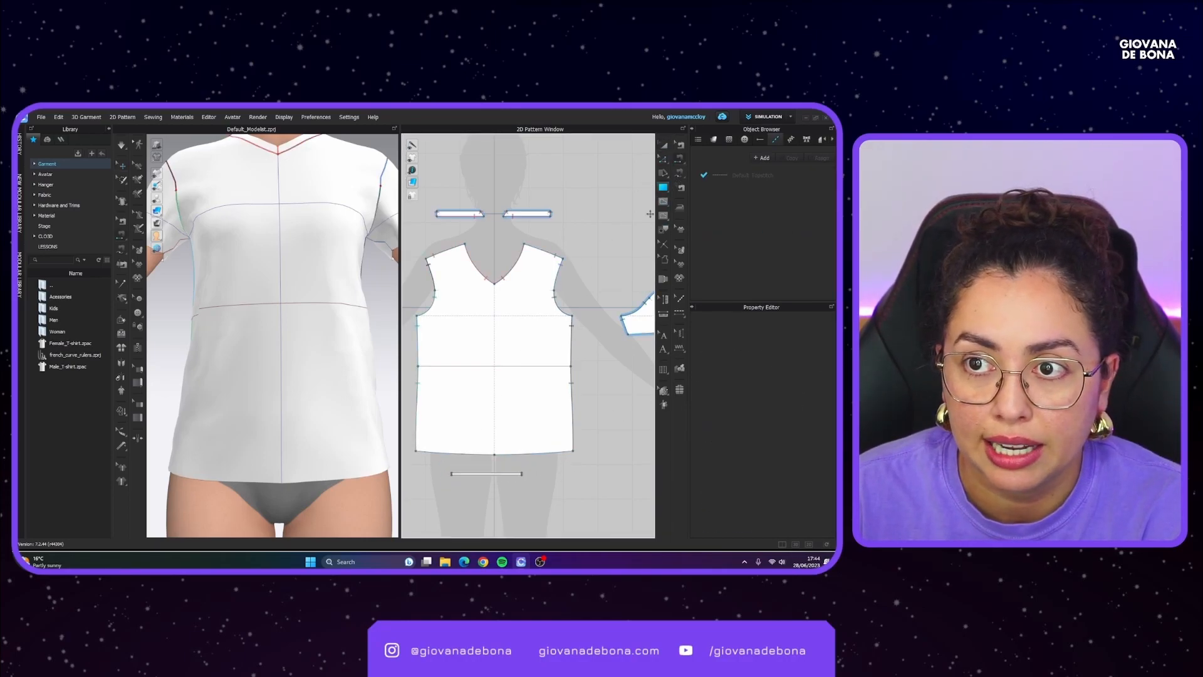
{"action": "left_click", "coordinate": [489, 473]}
{"action": "left_click", "coordinate": [472, 367]}
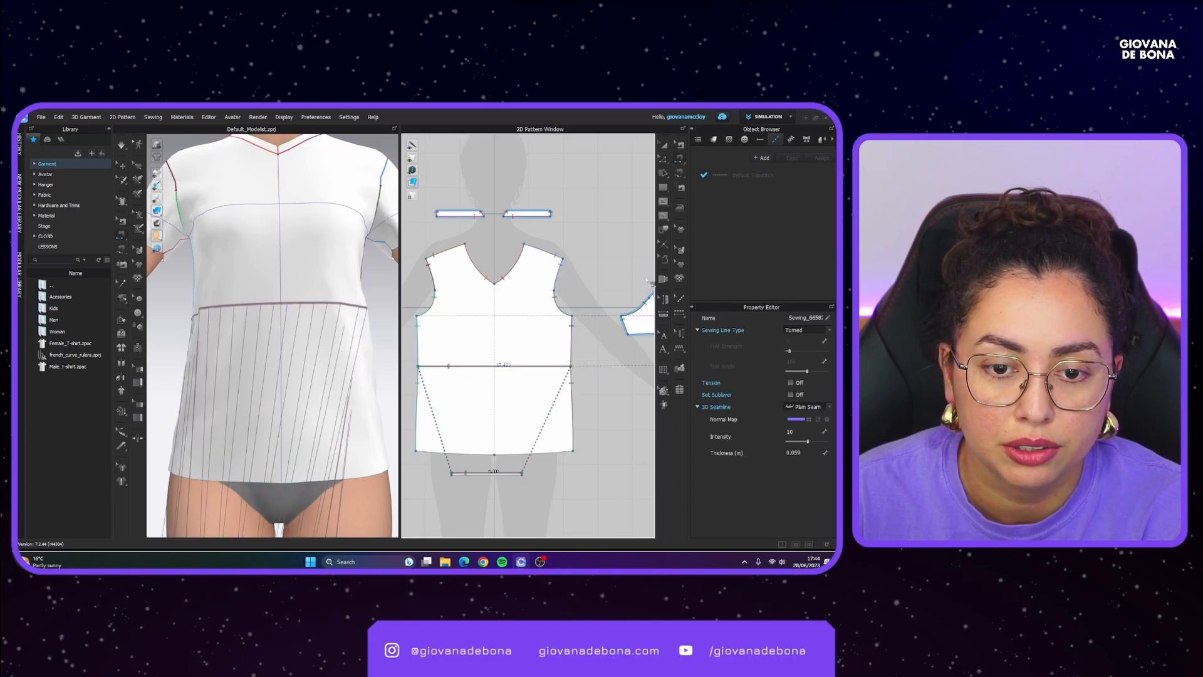
Step: Superimpose the narrow strip under the front bodice at its sewn waist line with Superimpose (Under)
{"action": "left_click", "coordinate": [665, 146]}
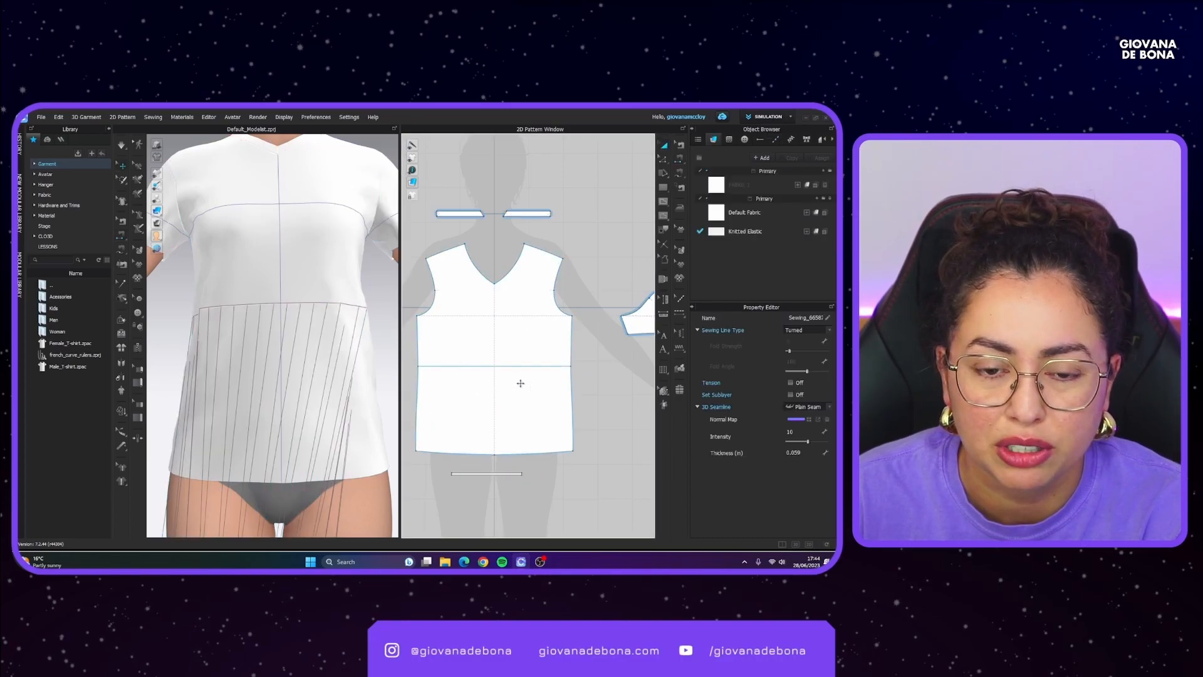
{"action": "left_click", "coordinate": [468, 473]}
{"action": "scroll", "coordinate": [317, 464], "scroll_direction": "down", "scroll_amount": 4}
{"action": "right_click", "coordinate": [279, 466]}
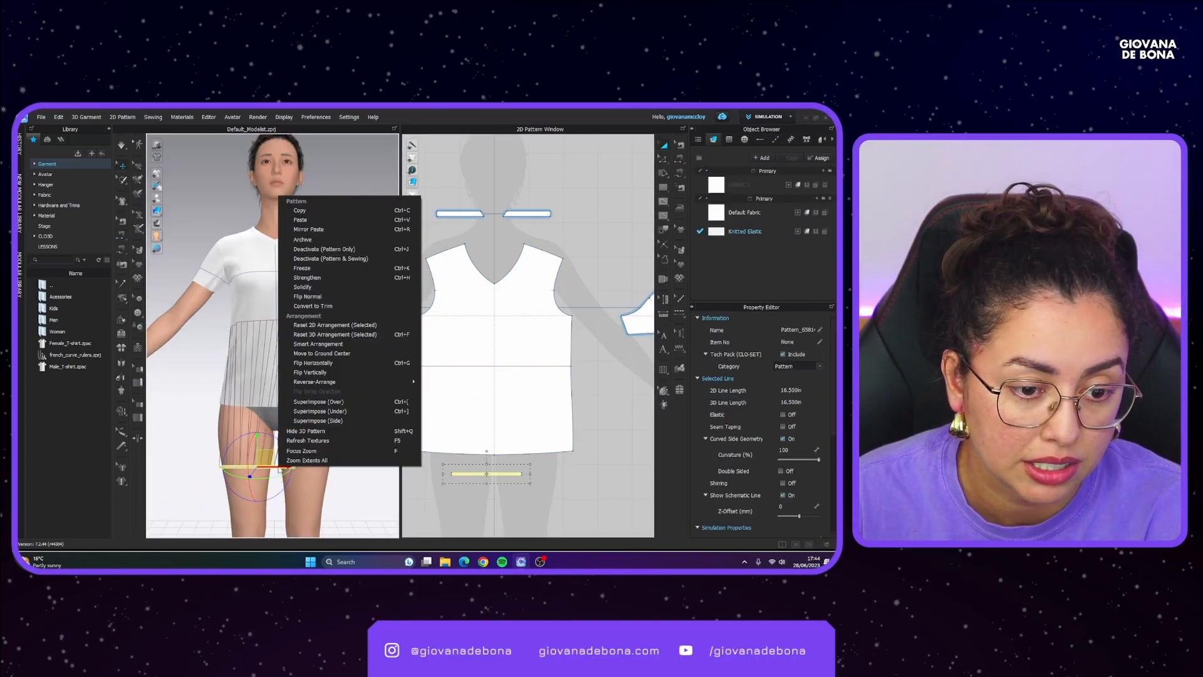
{"action": "left_click", "coordinate": [355, 411]}
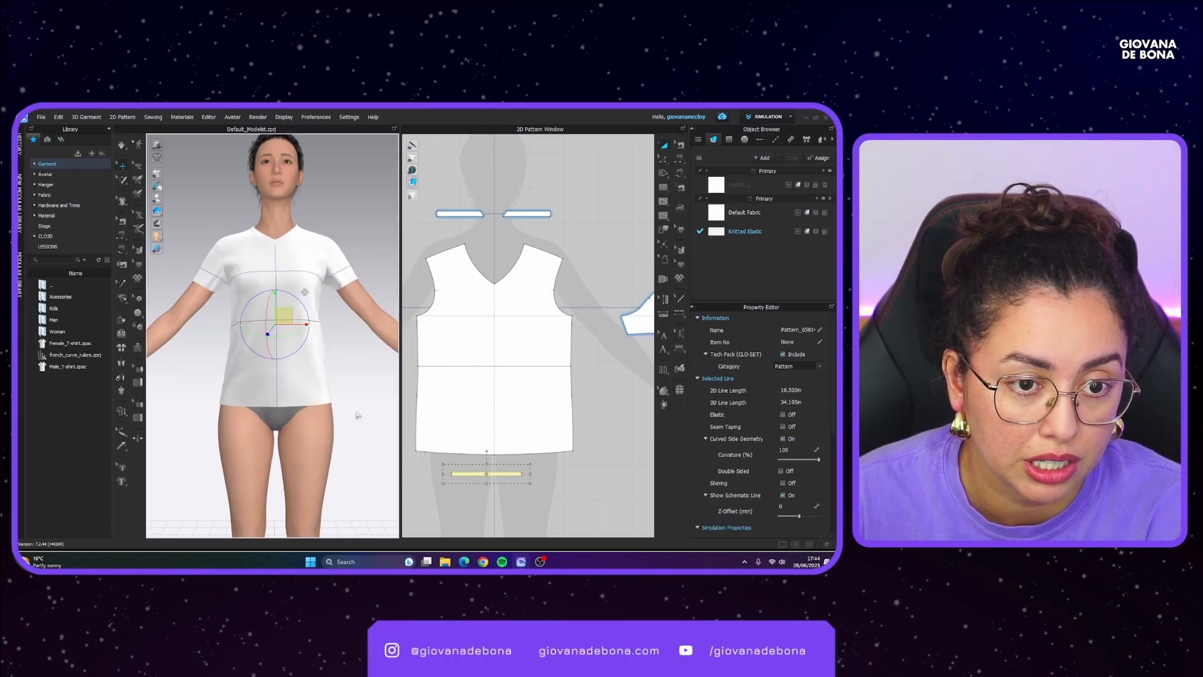
Step: Display the garment translucently and inspect the strip beneath the bodice from the front
{"action": "left_click", "coordinate": [157, 210]}
{"action": "left_click", "coordinate": [179, 211]}
{"action": "scroll", "coordinate": [281, 311], "scroll_direction": "up", "scroll_amount": 5}
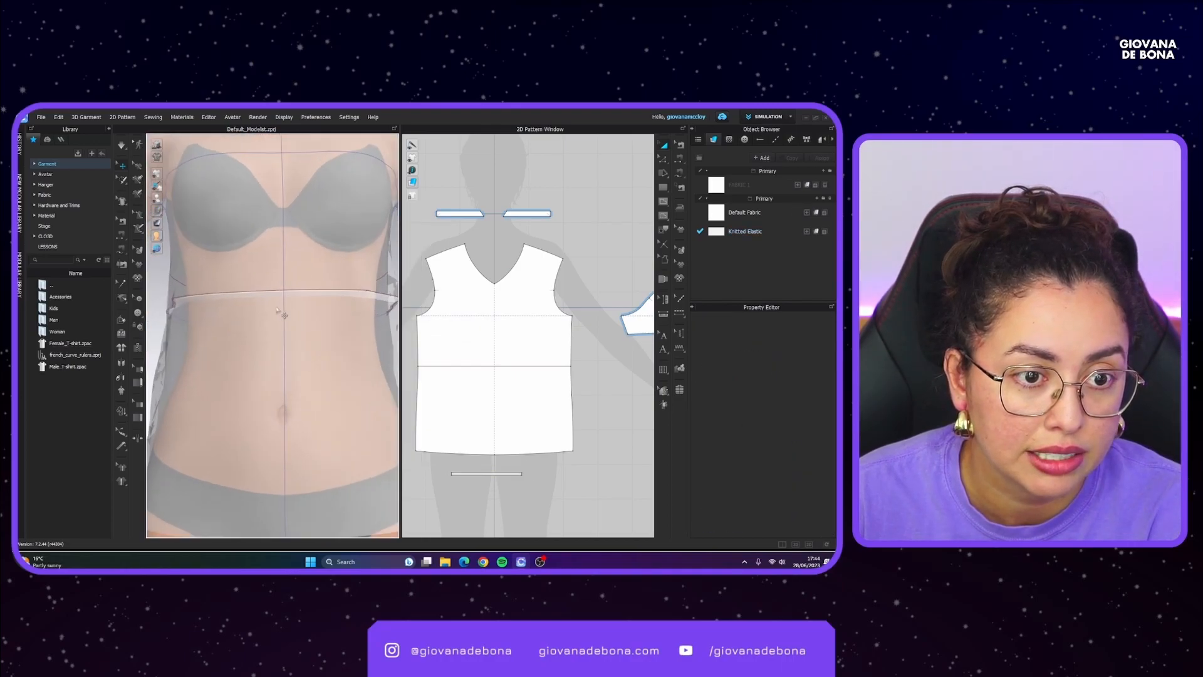
{"action": "right_click_drag", "start_coordinate": [188, 304], "coordinate": [180, 323]}
{"action": "key", "text": "2"}
{"action": "left_click", "coordinate": [487, 474]}
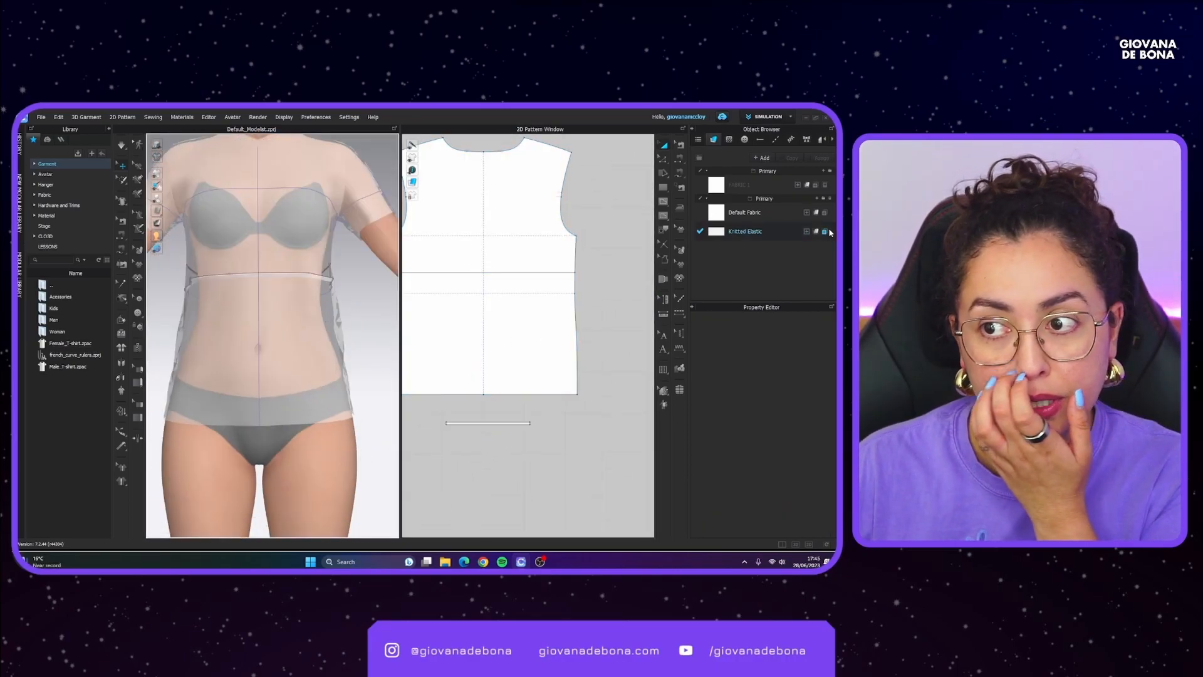
Step: Add the Knitted Elastic fabric from the library's Elastic folder to the project's fabric list
{"action": "left_click", "coordinate": [797, 231]}
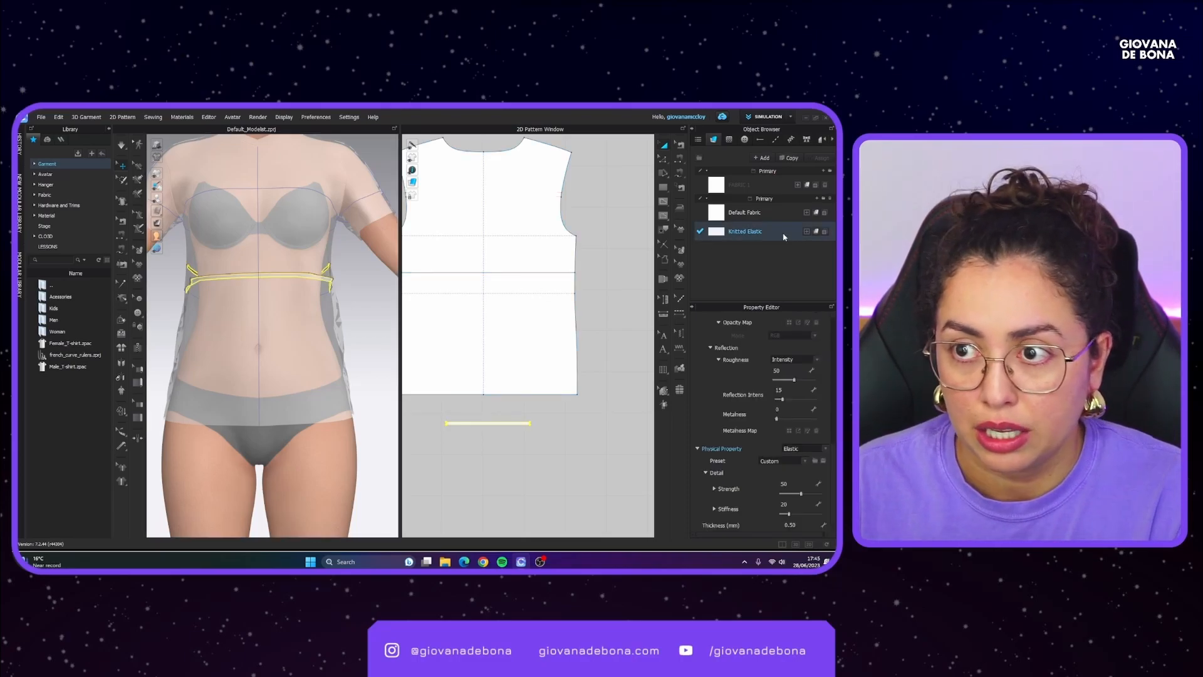
{"action": "key", "text": "Escape"}
{"action": "left_click", "coordinate": [45, 195]}
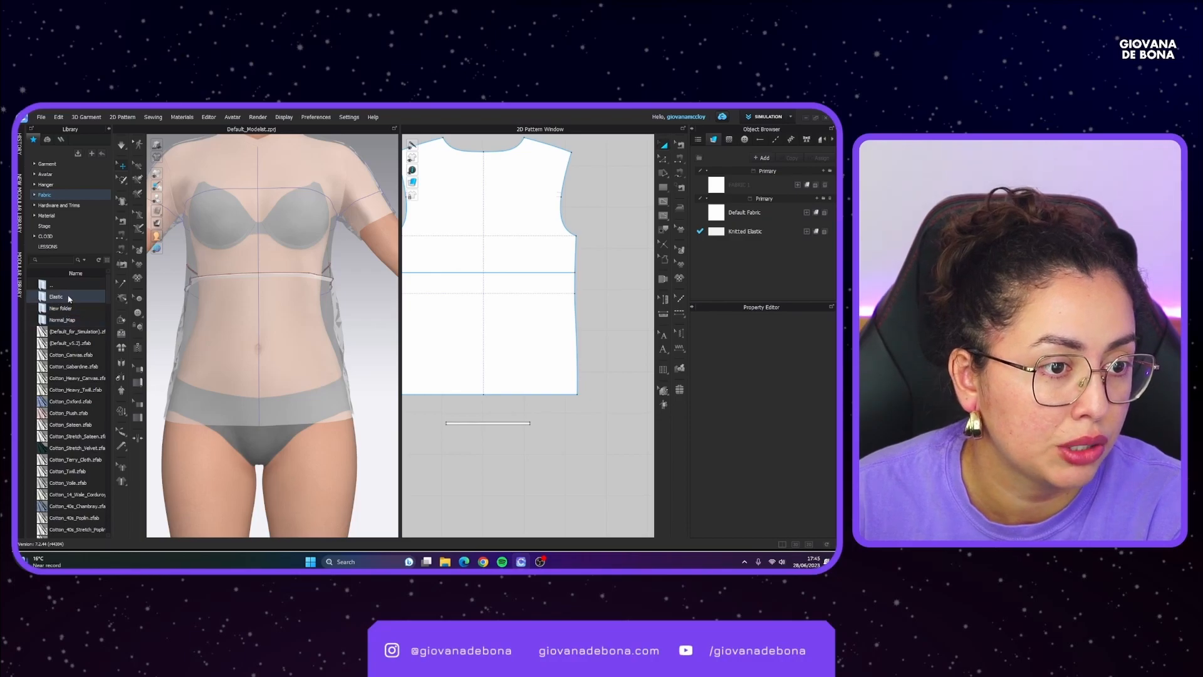
{"action": "double_click", "coordinate": [55, 297]}
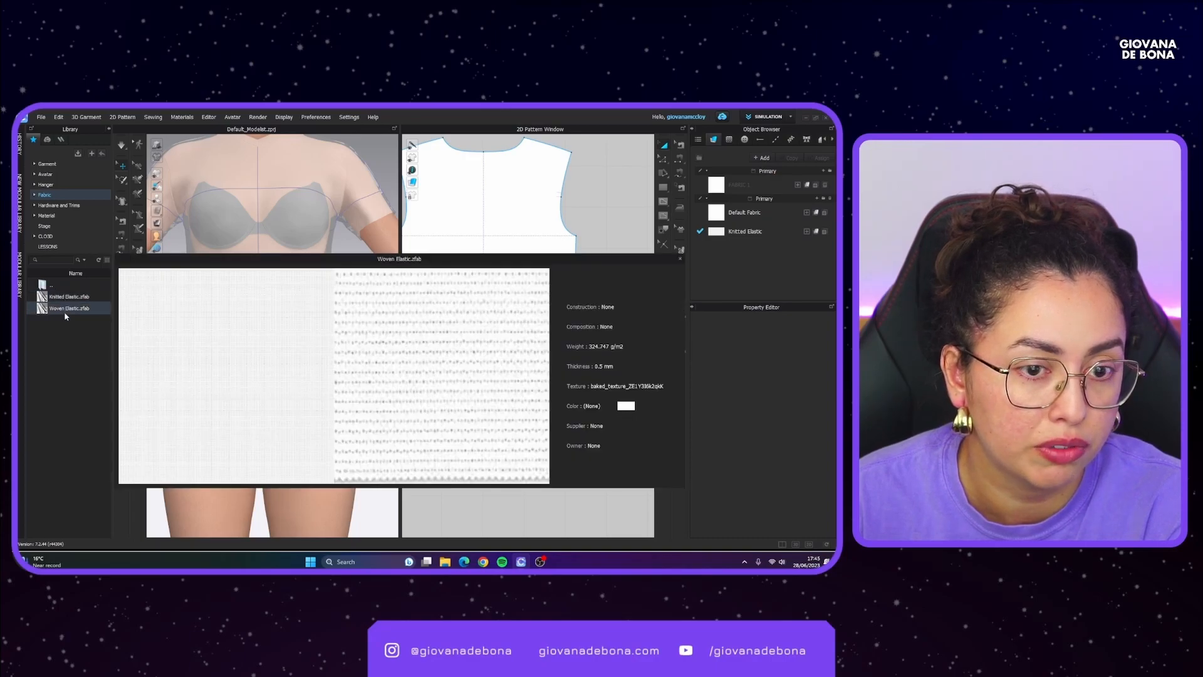
{"action": "left_click_drag", "start_coordinate": [64, 302], "coordinate": [715, 263]}
{"action": "left_click", "coordinate": [607, 267]}
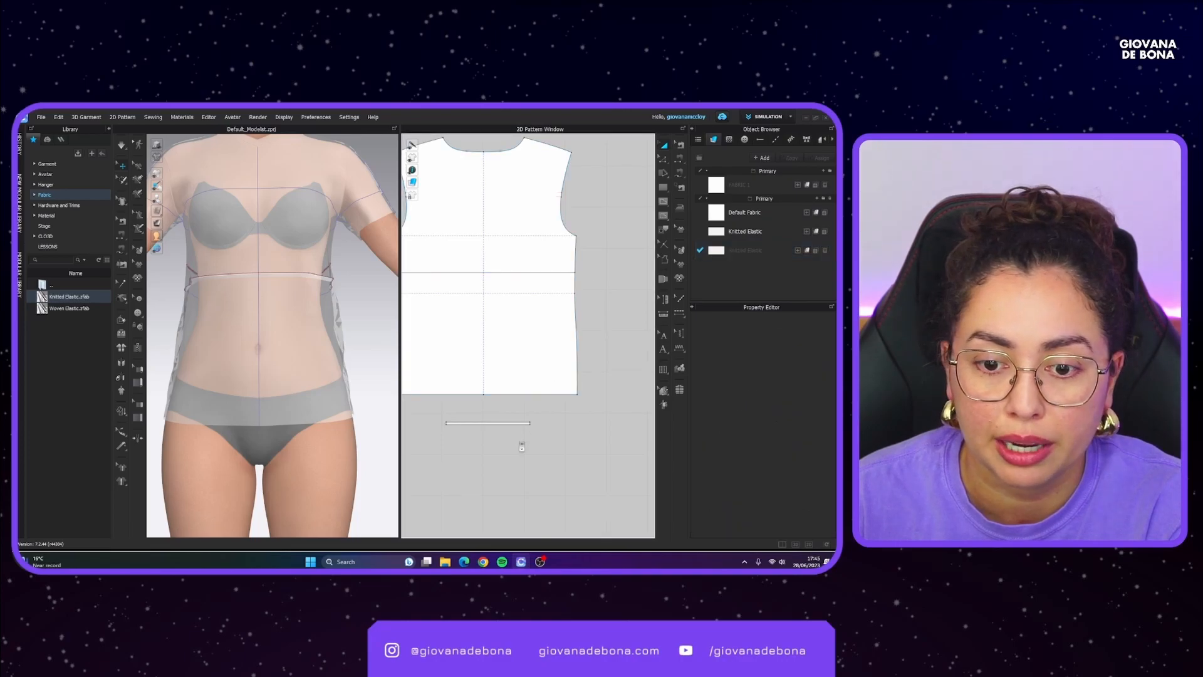
Step: Assign the newly added Knitted Elastic fabric to both the front and back waist strips
{"action": "scroll", "coordinate": [636, 393], "scroll_direction": "down", "scroll_amount": 5}
{"action": "left_click_drag", "start_coordinate": [625, 412], "coordinate": [437, 400]}
{"action": "left_click", "coordinate": [483, 401]}
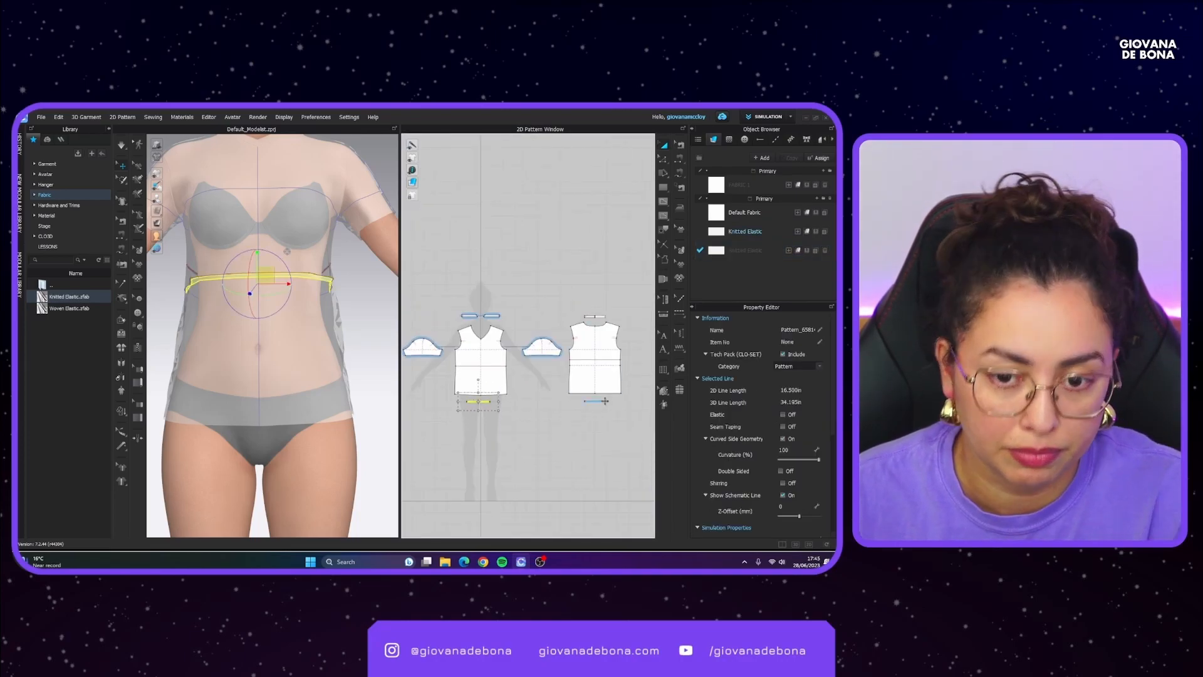
{"action": "left_click", "coordinate": [605, 402], "text": "shift"}
{"action": "left_click", "coordinate": [808, 251]}
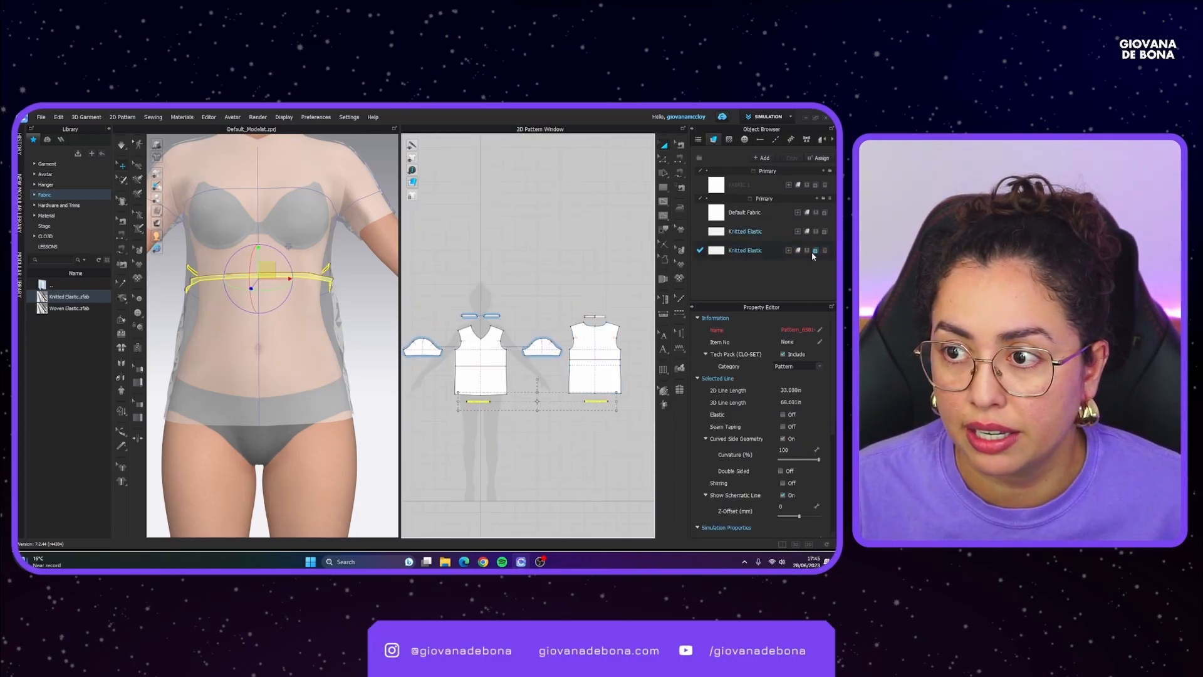
{"action": "left_click", "coordinate": [543, 252]}
Step: Examine the Knitted Elastic fabric's physical property type, preset, strength and stiffness settings
{"action": "left_click", "coordinate": [720, 254]}
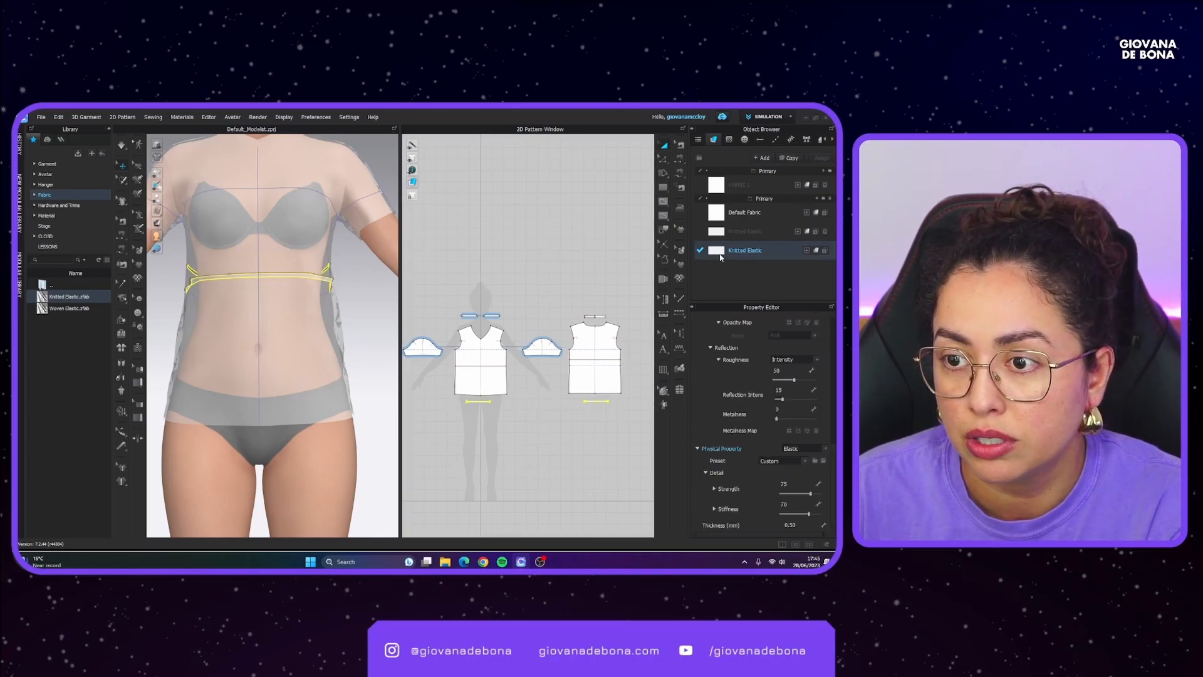
{"action": "scroll", "coordinate": [729, 338], "scroll_direction": "up", "scroll_amount": 8}
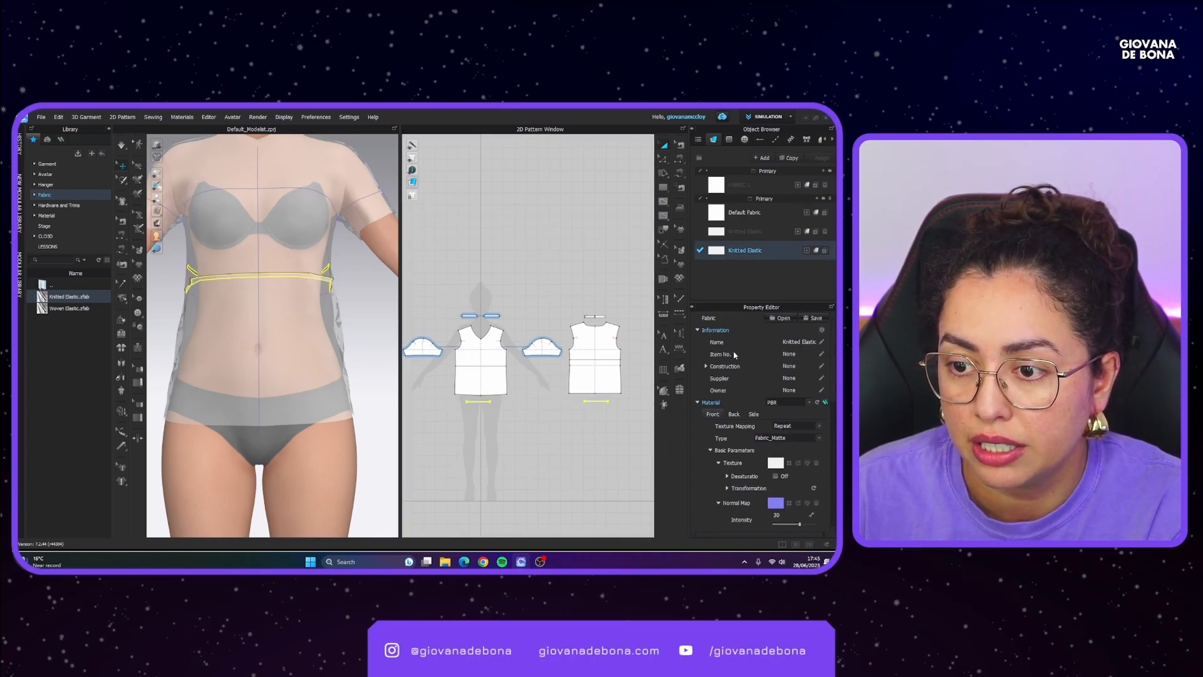
{"action": "scroll", "coordinate": [749, 420], "scroll_direction": "down", "scroll_amount": 5}
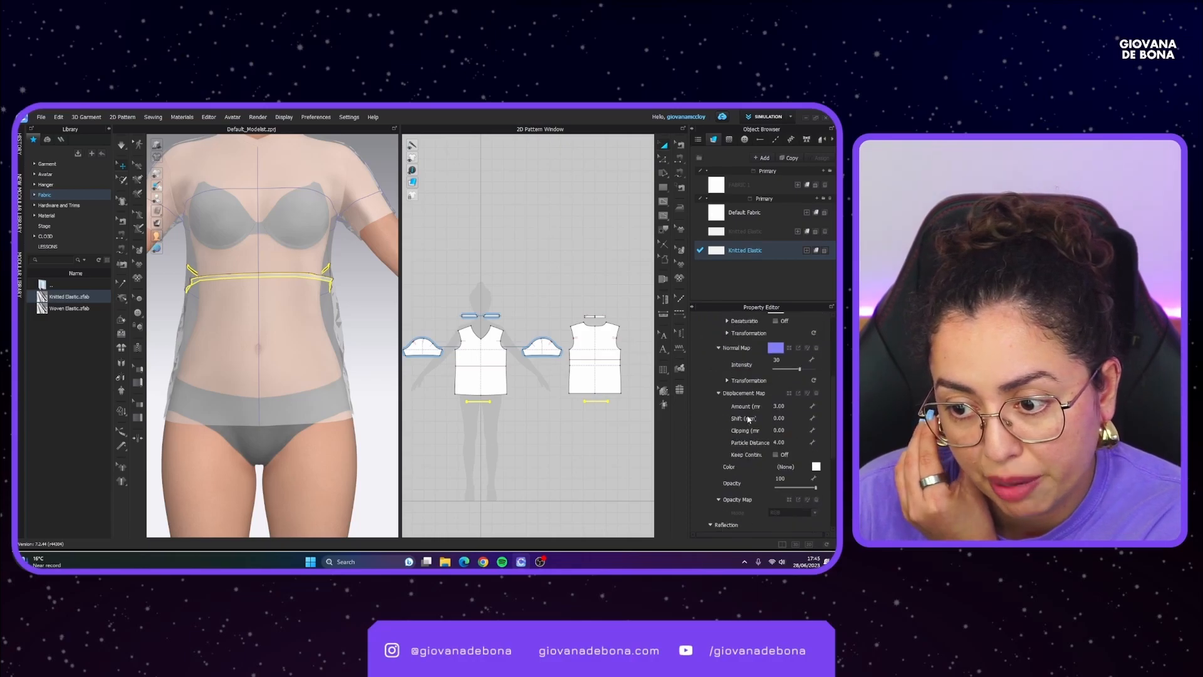
{"action": "scroll", "coordinate": [749, 419], "scroll_direction": "down", "scroll_amount": 5}
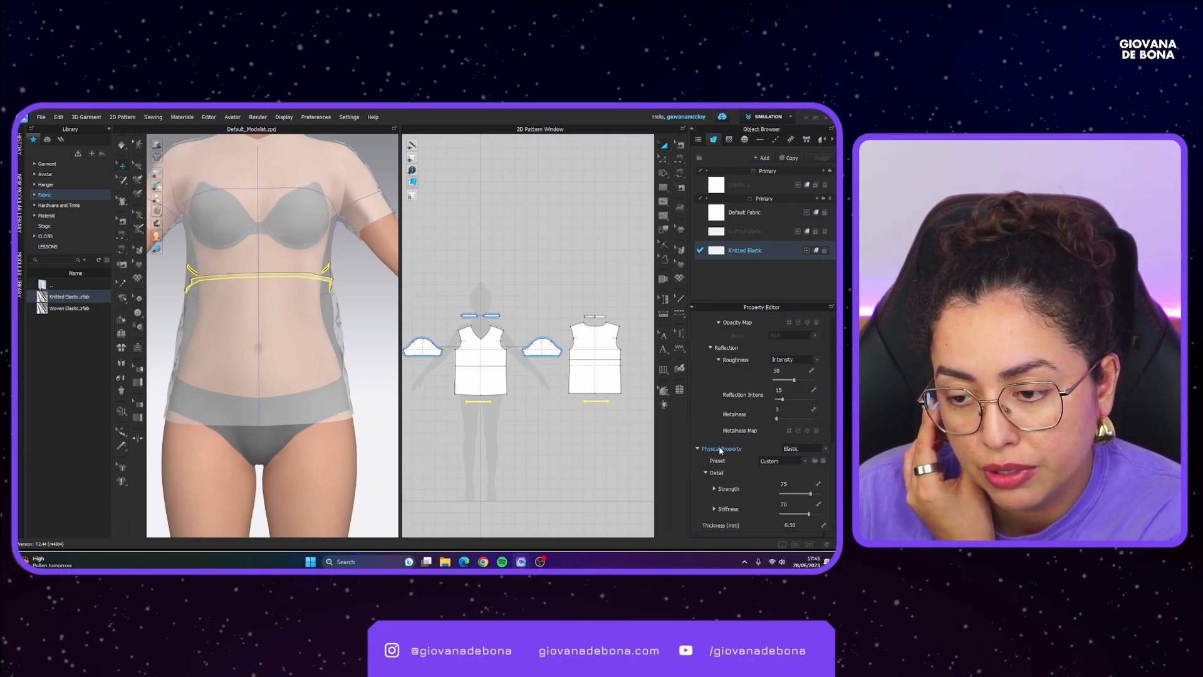
{"action": "left_click", "coordinate": [803, 449]}
{"action": "left_click", "coordinate": [788, 449]}
{"action": "left_click", "coordinate": [764, 460]}
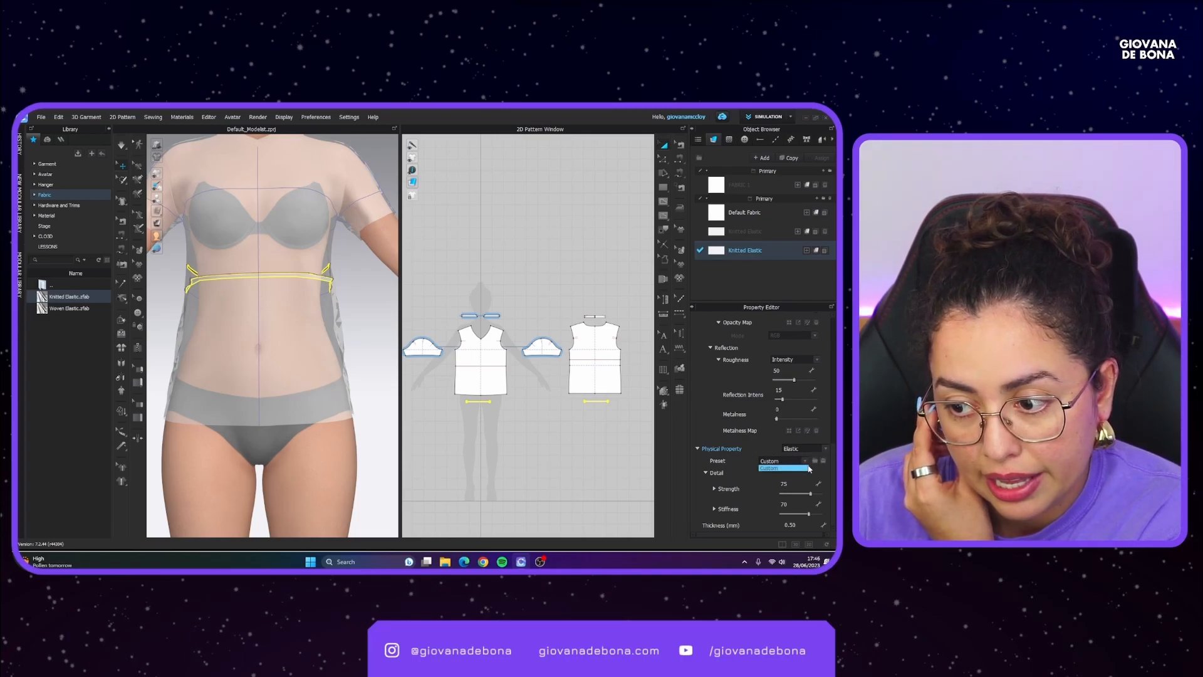
{"action": "left_click", "coordinate": [764, 462]}
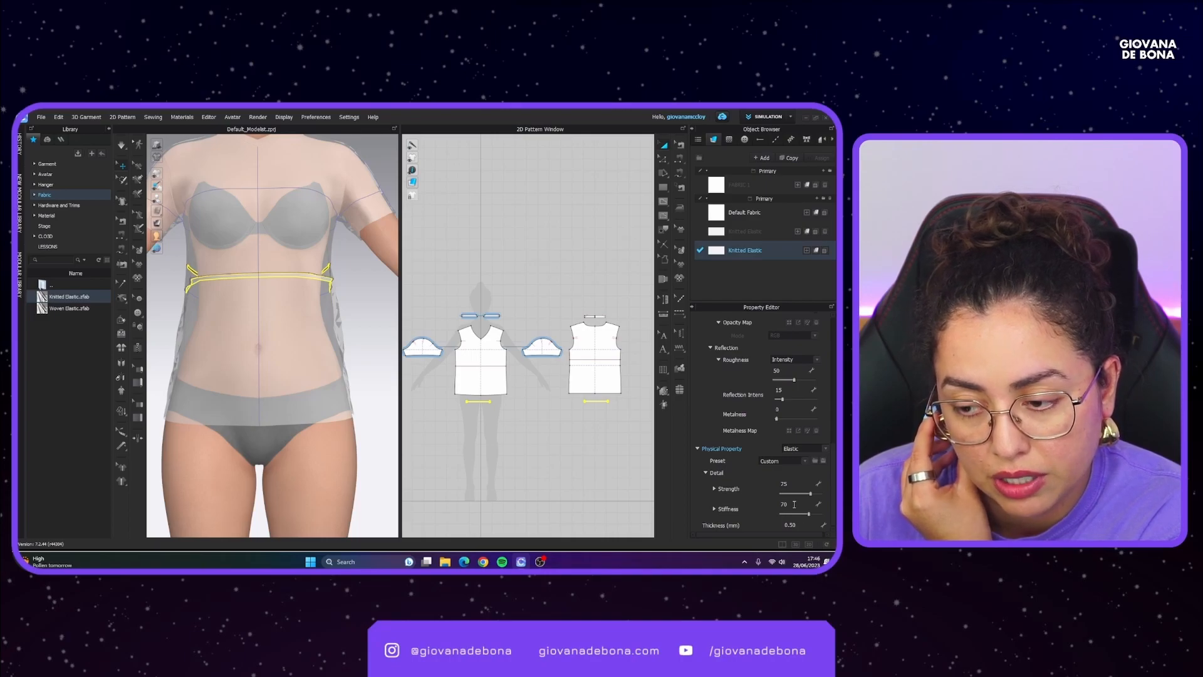
Step: Simulate the T-shirt and apply the High-Res garment properties with a 5.0 mm particle distance
{"action": "left_click", "coordinate": [491, 458]}
{"action": "key", "text": "space"}
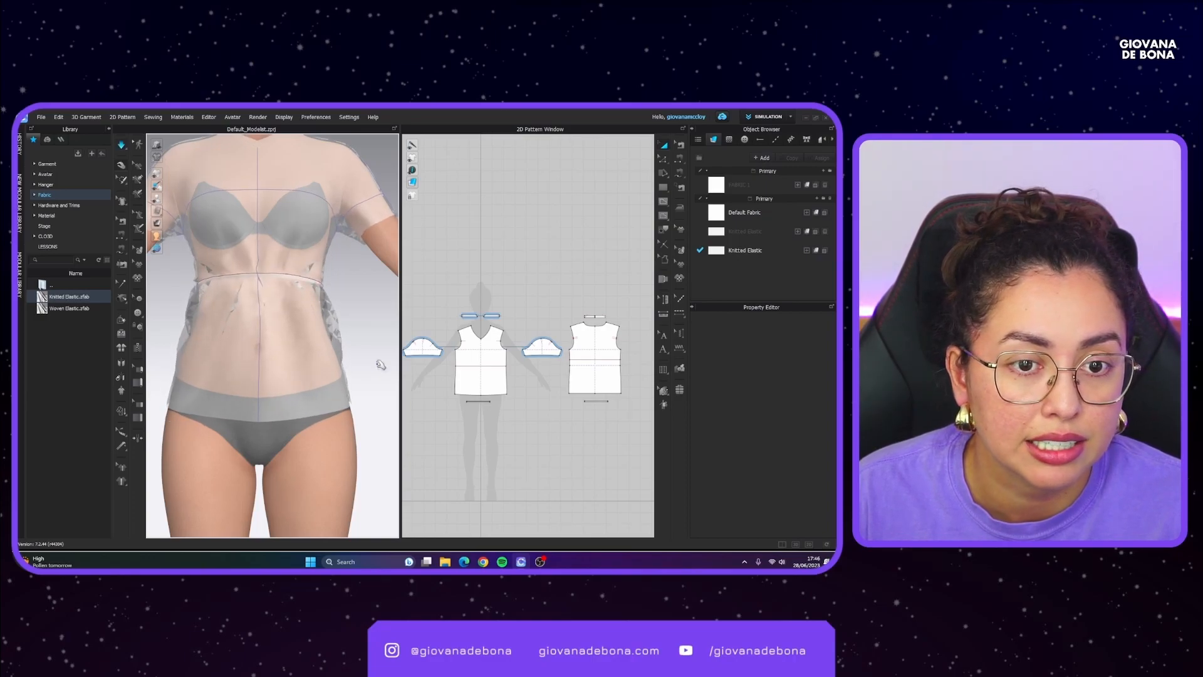
{"action": "left_click", "coordinate": [122, 411]}
{"action": "left_click", "coordinate": [158, 420]}
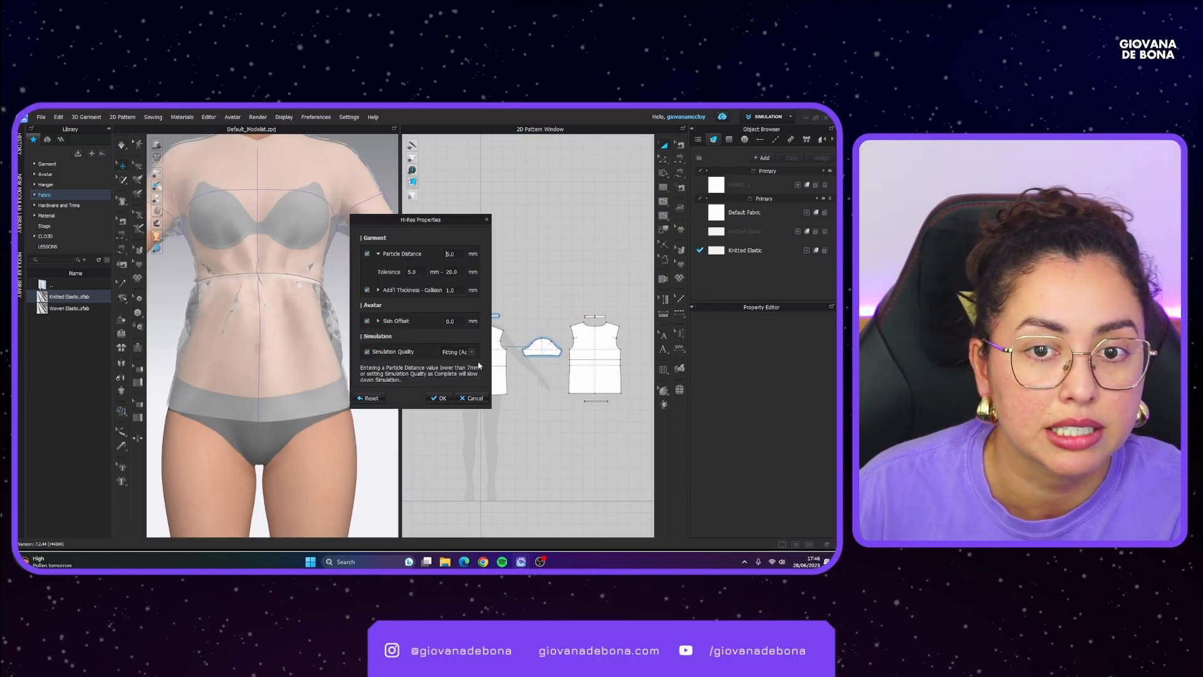
{"action": "left_click", "coordinate": [438, 397]}
{"action": "left_click", "coordinate": [122, 145]}
Step: Return the garment display from translucent to the opaque surface and run the simulation again
{"action": "left_click", "coordinate": [213, 180]}
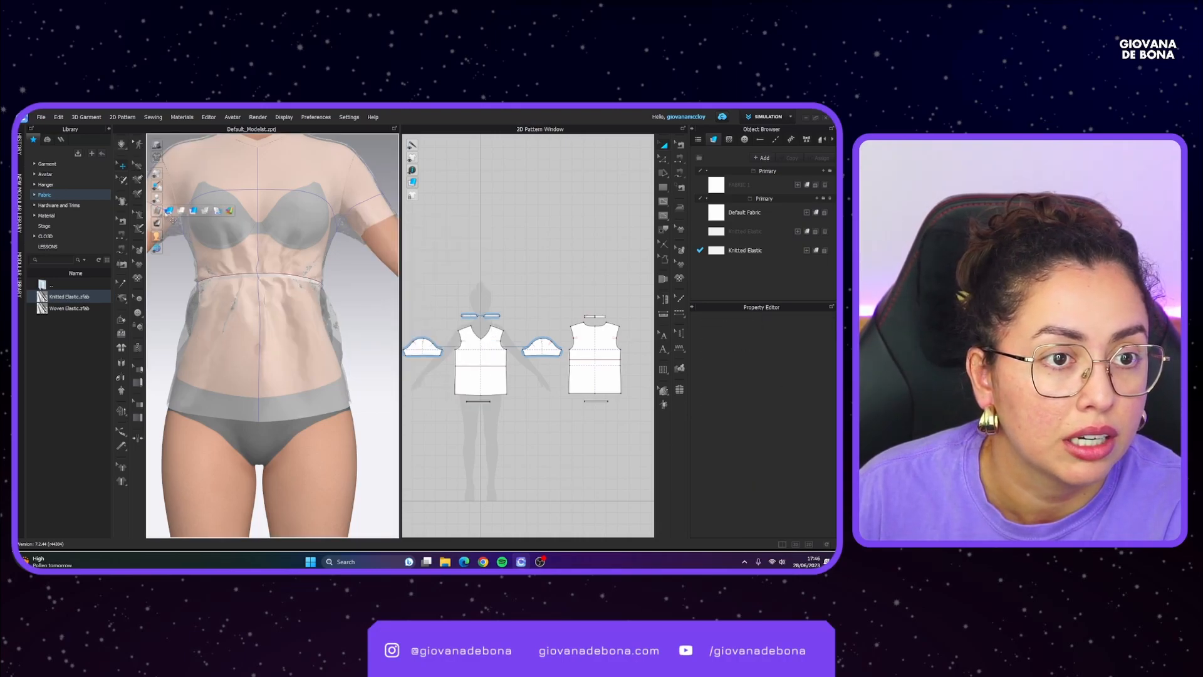
{"action": "left_click", "coordinate": [169, 211]}
{"action": "left_click", "coordinate": [122, 145]}
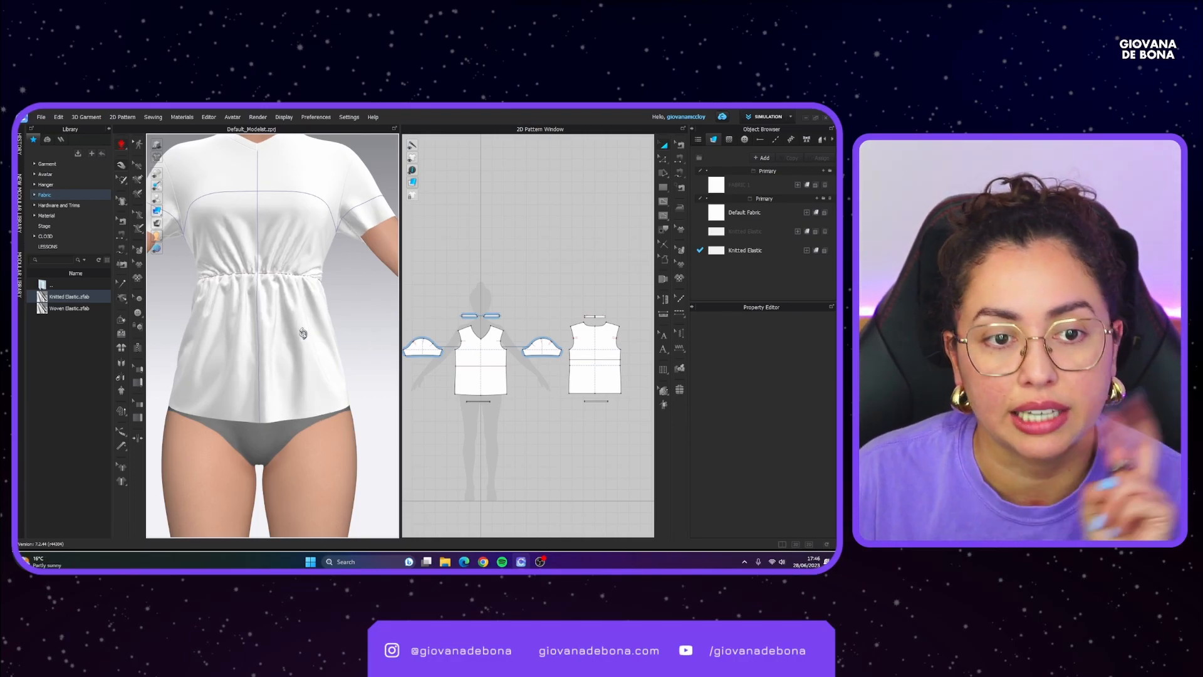
Step: Inspect the gathered waist on the avatar from several angles and the elastic strip's knitted texture close up
{"action": "right_click_drag", "start_coordinate": [363, 309], "coordinate": [292, 334]}
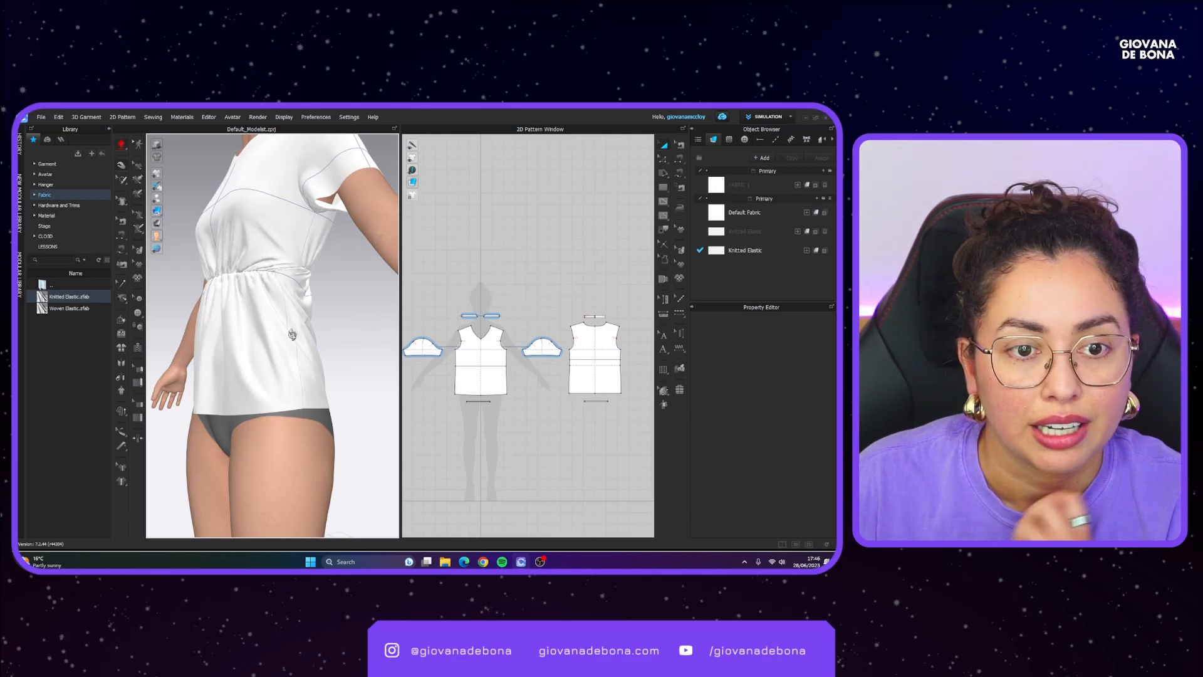
{"action": "right_click_drag", "start_coordinate": [281, 337], "coordinate": [254, 339]}
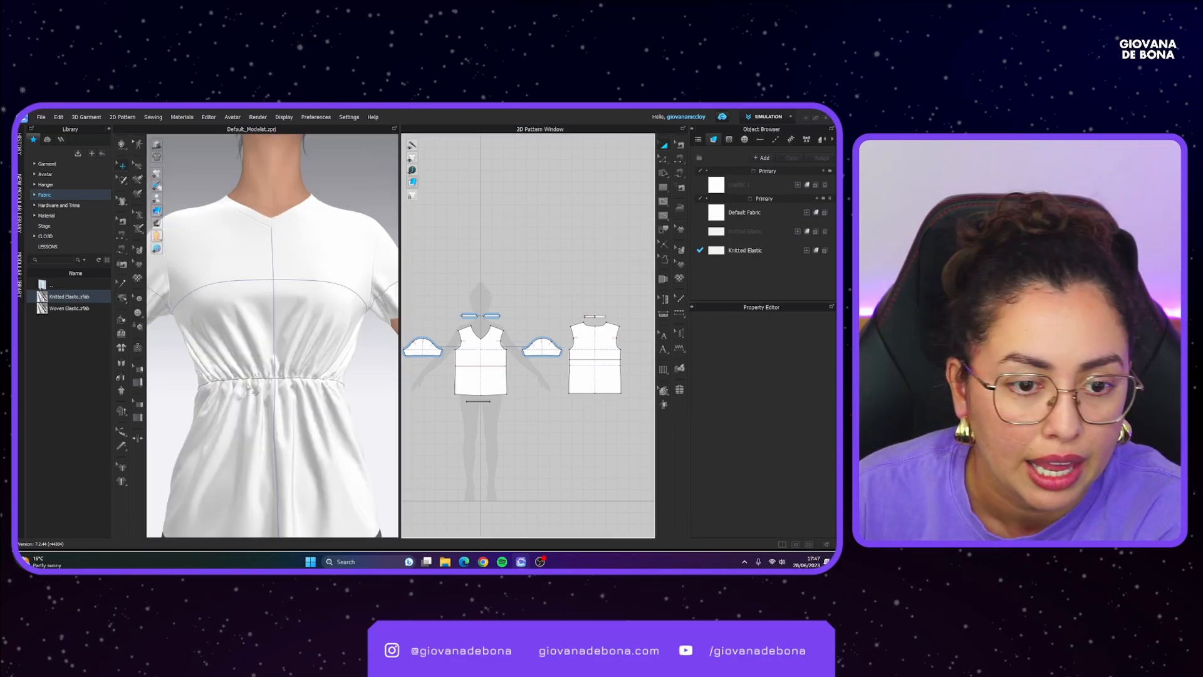
{"action": "scroll", "coordinate": [251, 385], "scroll_direction": "up", "scroll_amount": 5}
{"action": "scroll", "coordinate": [569, 440], "scroll_direction": "up", "scroll_amount": 8}
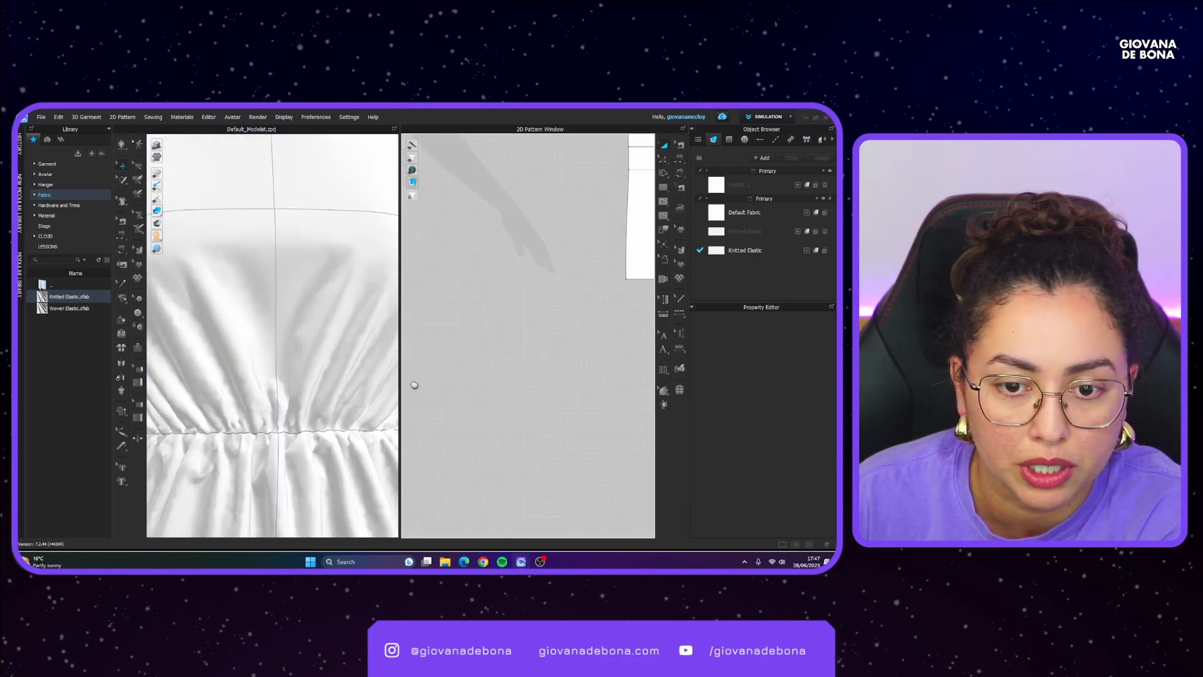
{"action": "middle_click_drag", "start_coordinate": [414, 385], "coordinate": [601, 424]}
{"action": "scroll", "coordinate": [504, 369], "scroll_direction": "up", "scroll_amount": 10}
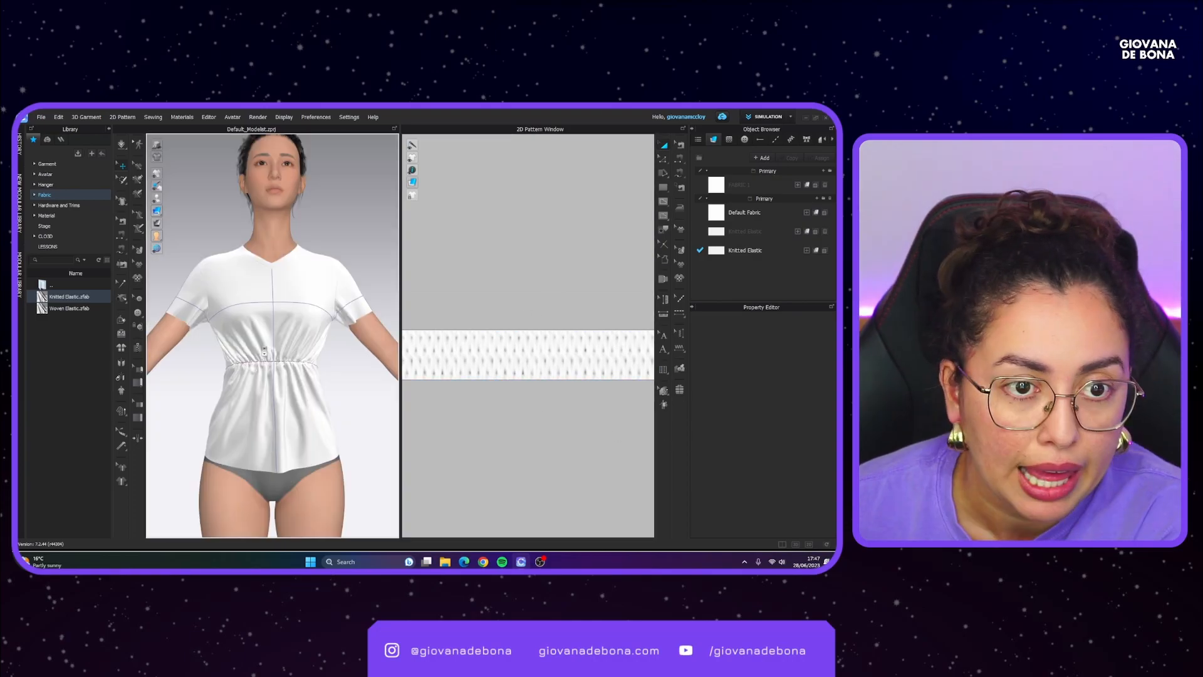
{"action": "scroll", "coordinate": [317, 223], "scroll_direction": "down", "scroll_amount": 3}
{"action": "right_click_drag", "start_coordinate": [253, 357], "coordinate": [251, 401]}
{"action": "scroll", "coordinate": [266, 282], "scroll_direction": "up", "scroll_amount": 1}
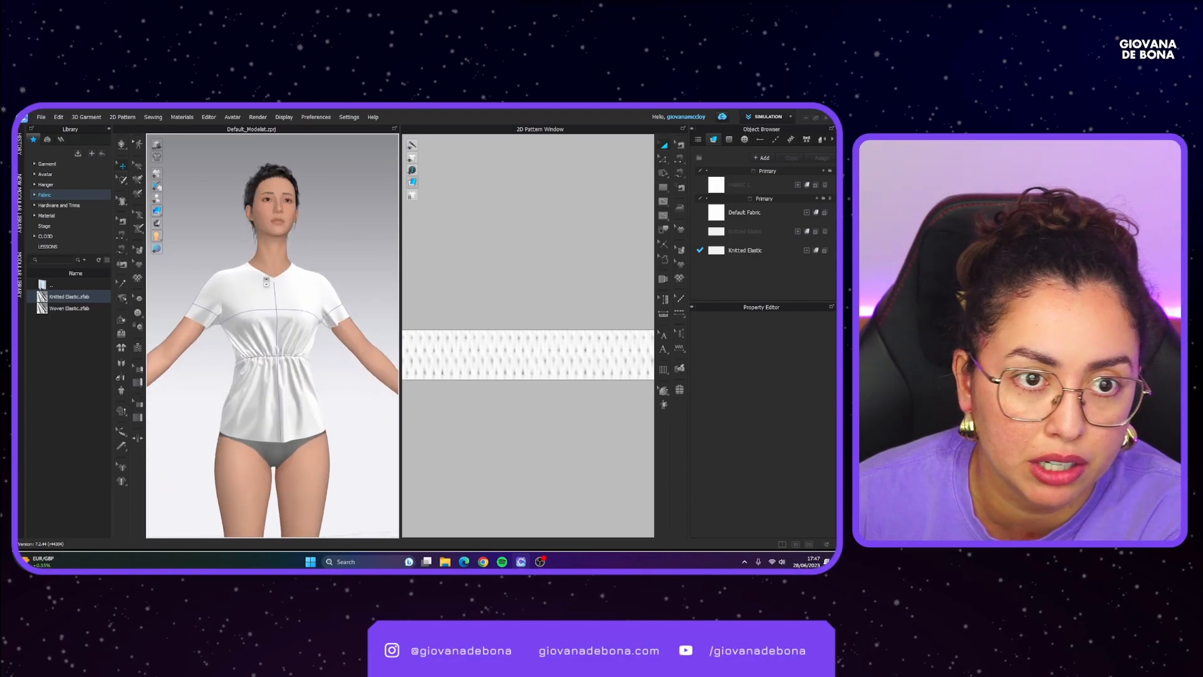
{"action": "scroll", "coordinate": [266, 282], "scroll_direction": "up", "scroll_amount": 2}
{"action": "right_click_drag", "start_coordinate": [283, 321], "coordinate": [302, 330]}
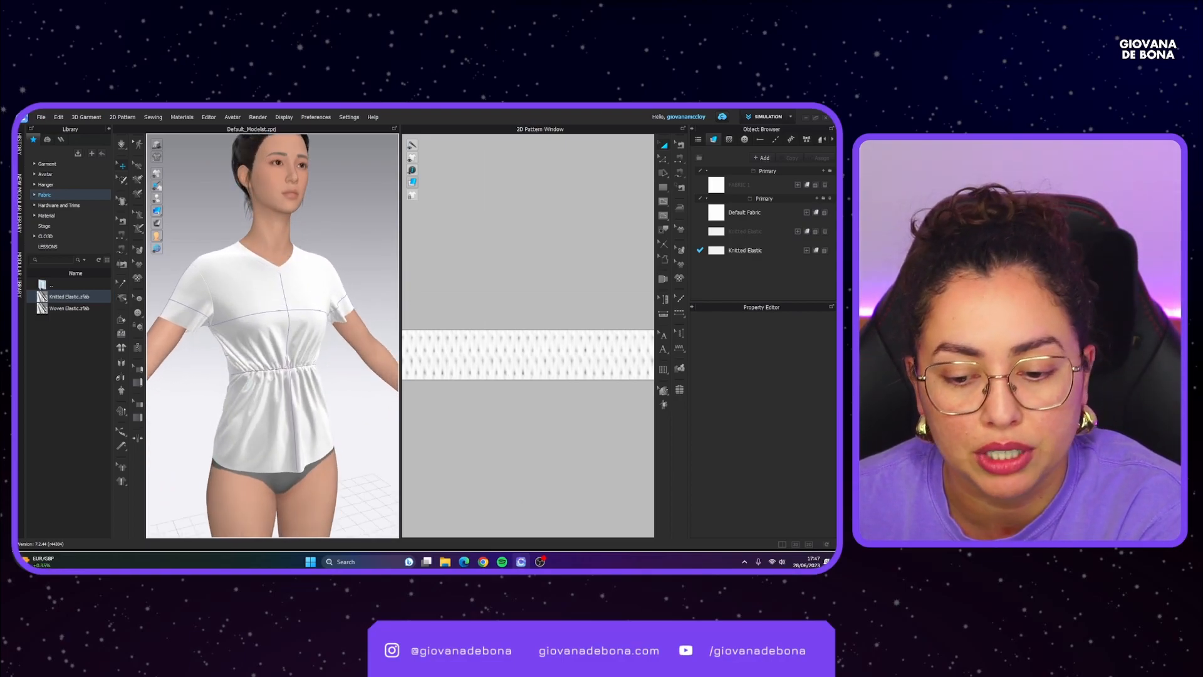
Step: Switch to the CLO 7.2 release notes in the browser, highlight the Soft Body Simulation heading, and return to CLO
{"action": "left_click", "coordinate": [483, 561]}
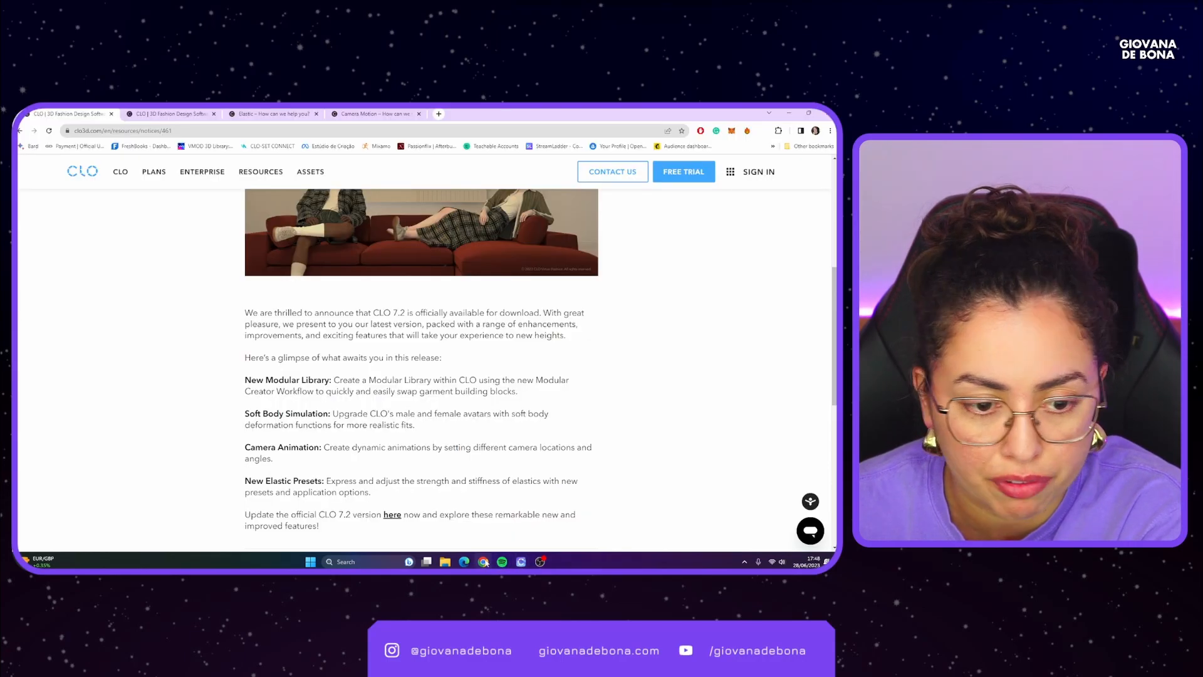
{"action": "left_click_drag", "start_coordinate": [245, 413], "coordinate": [332, 417]}
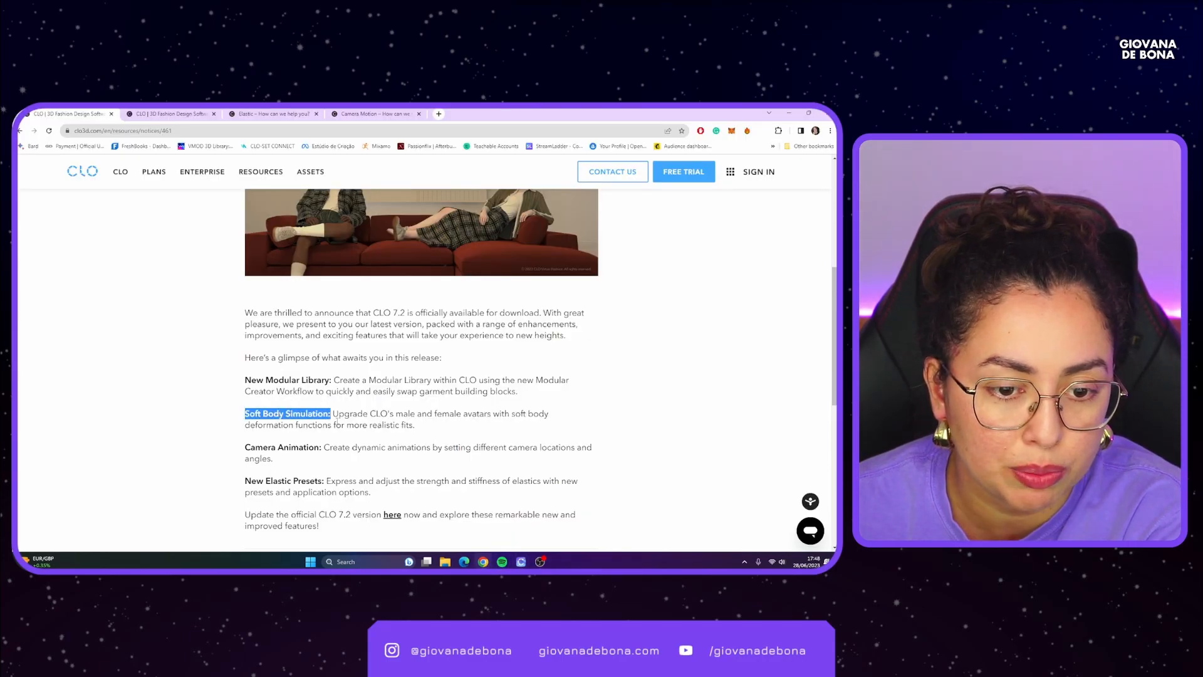
{"action": "left_click", "coordinate": [520, 564]}
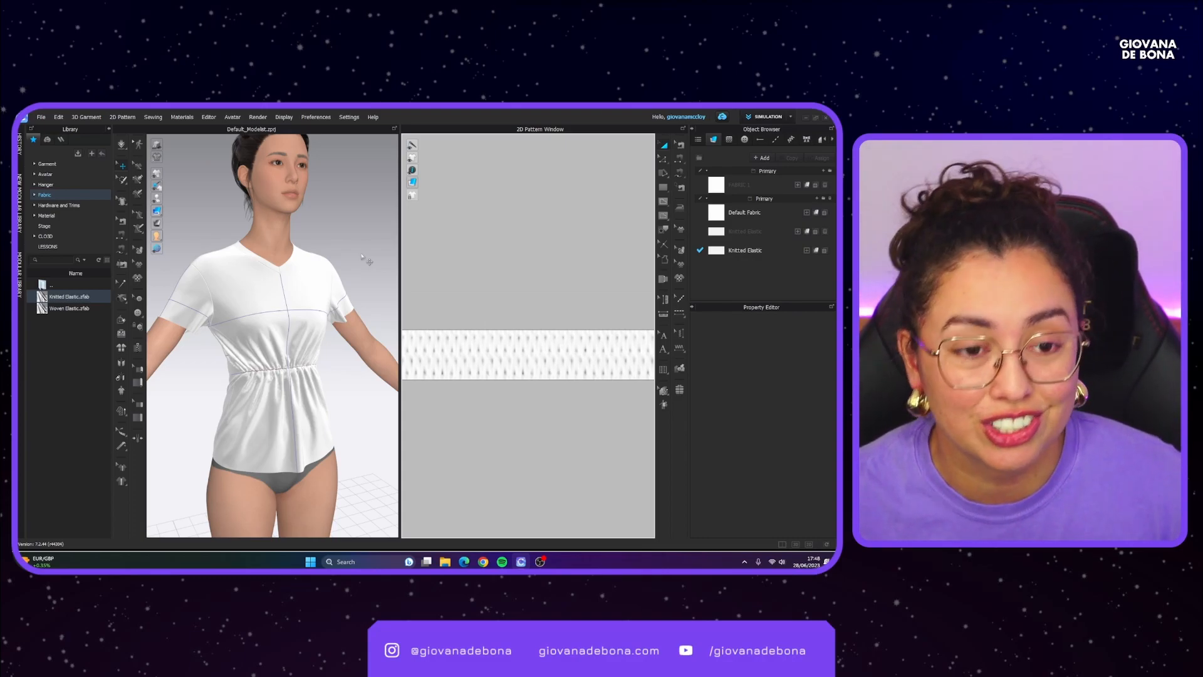
Step: Turn on Soft Body Simulation for the avatar
{"action": "right_click_drag", "start_coordinate": [361, 256], "coordinate": [279, 258]}
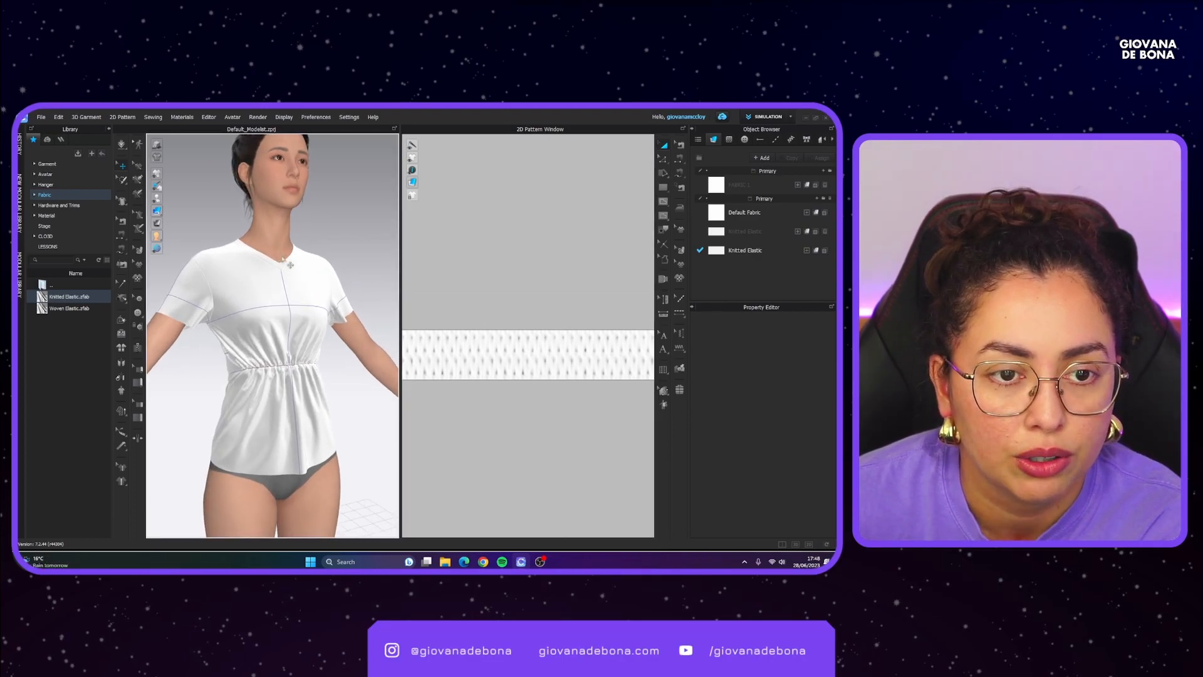
{"action": "left_click", "coordinate": [283, 258]}
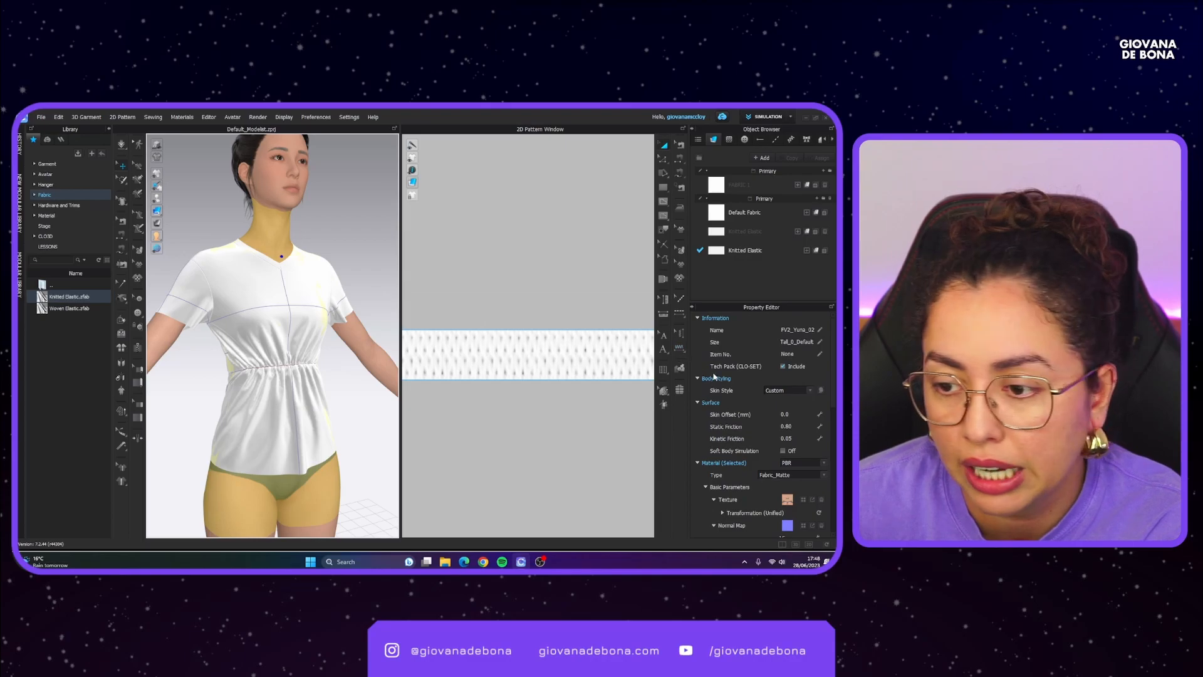
{"action": "scroll", "coordinate": [733, 398], "scroll_direction": "down", "scroll_amount": 2}
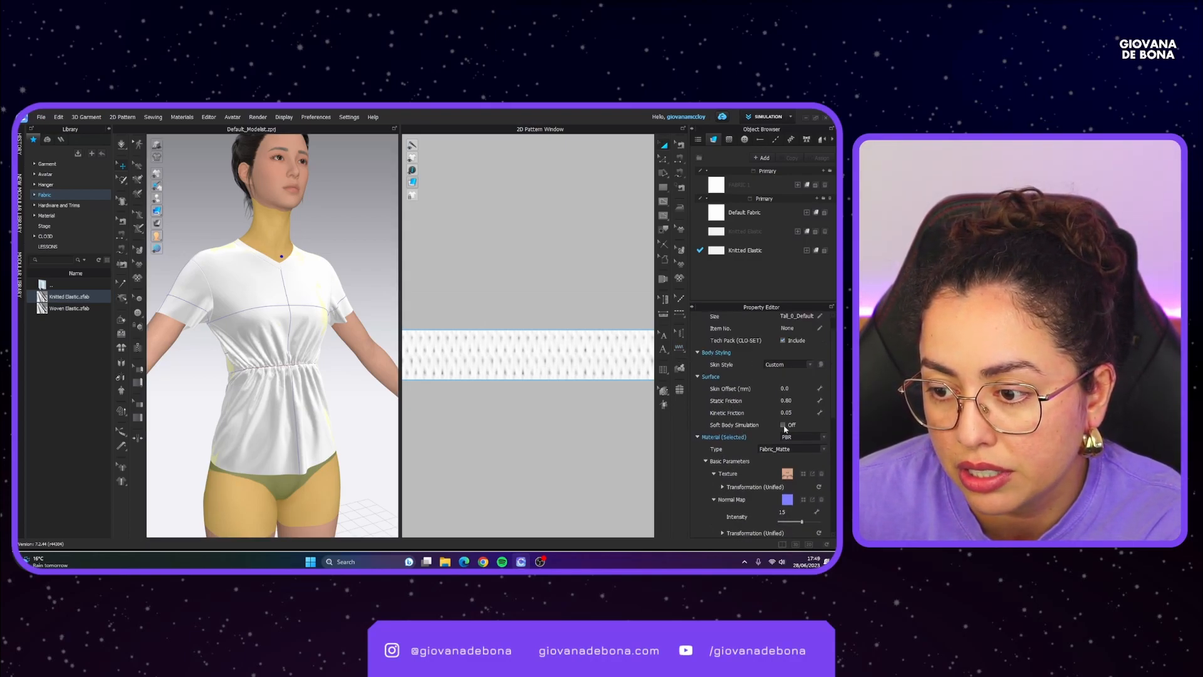
{"action": "left_click", "coordinate": [782, 425]}
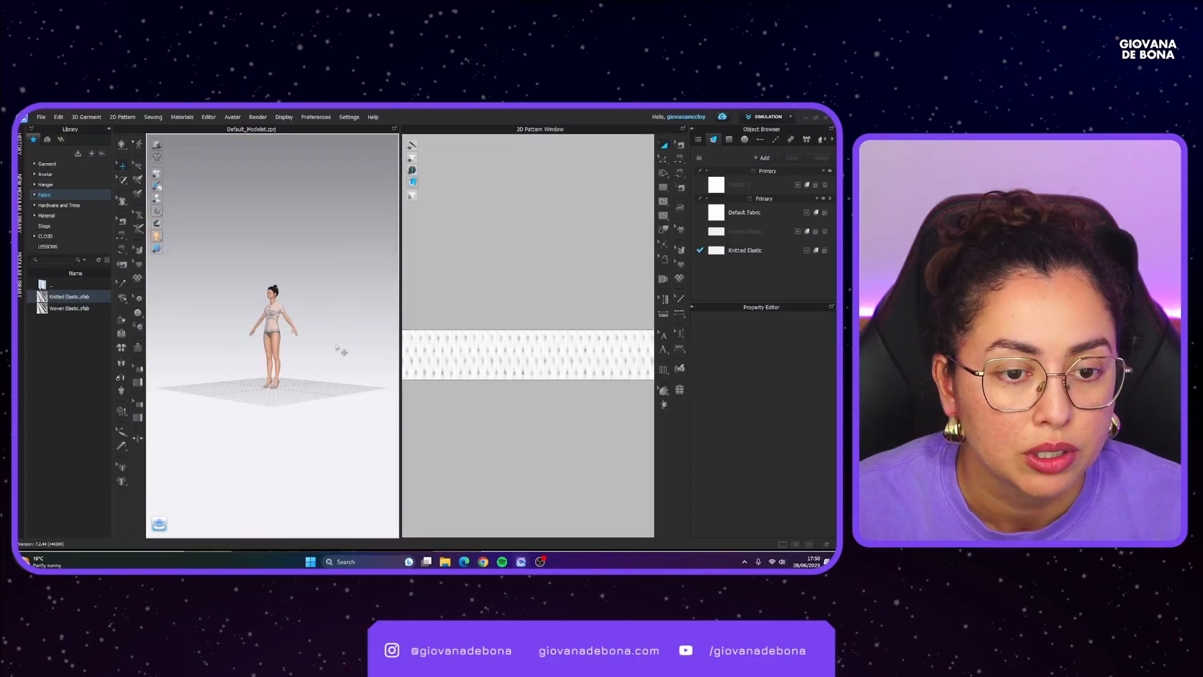
{"action": "scroll", "coordinate": [275, 336], "scroll_direction": "up", "scroll_amount": 8}
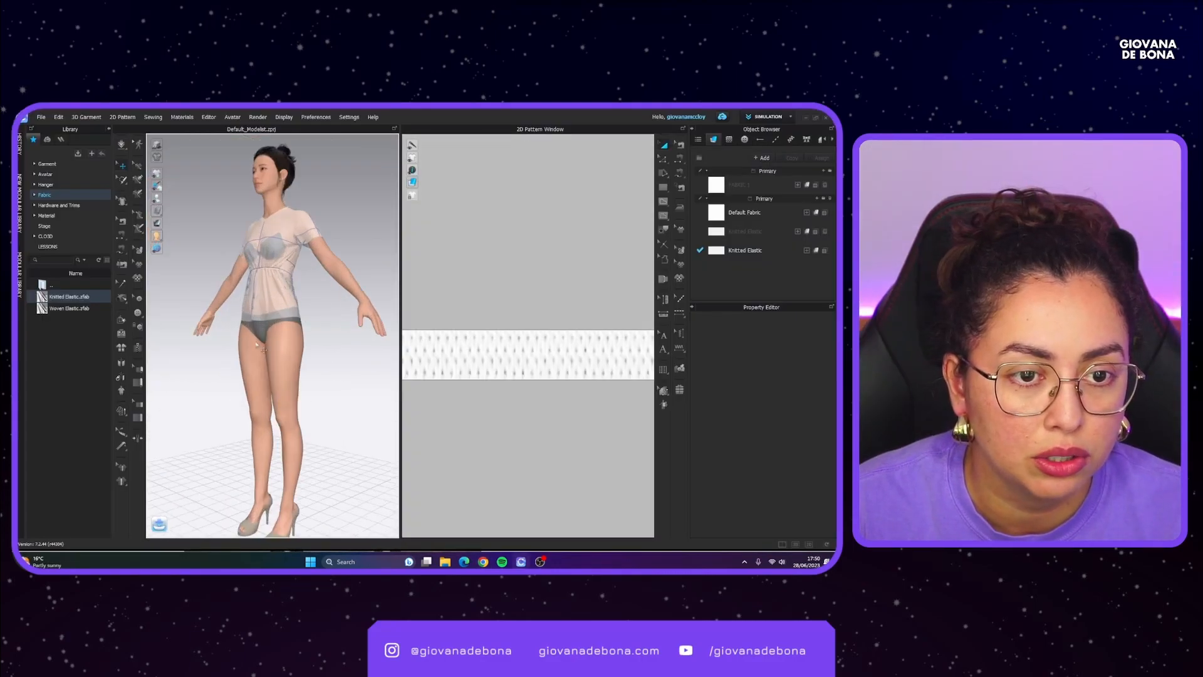
Step: Return the garment display to the opaque surface and switch to the Animation workspace with the avatar in front view
{"action": "scroll", "coordinate": [277, 337], "scroll_direction": "up", "scroll_amount": 5}
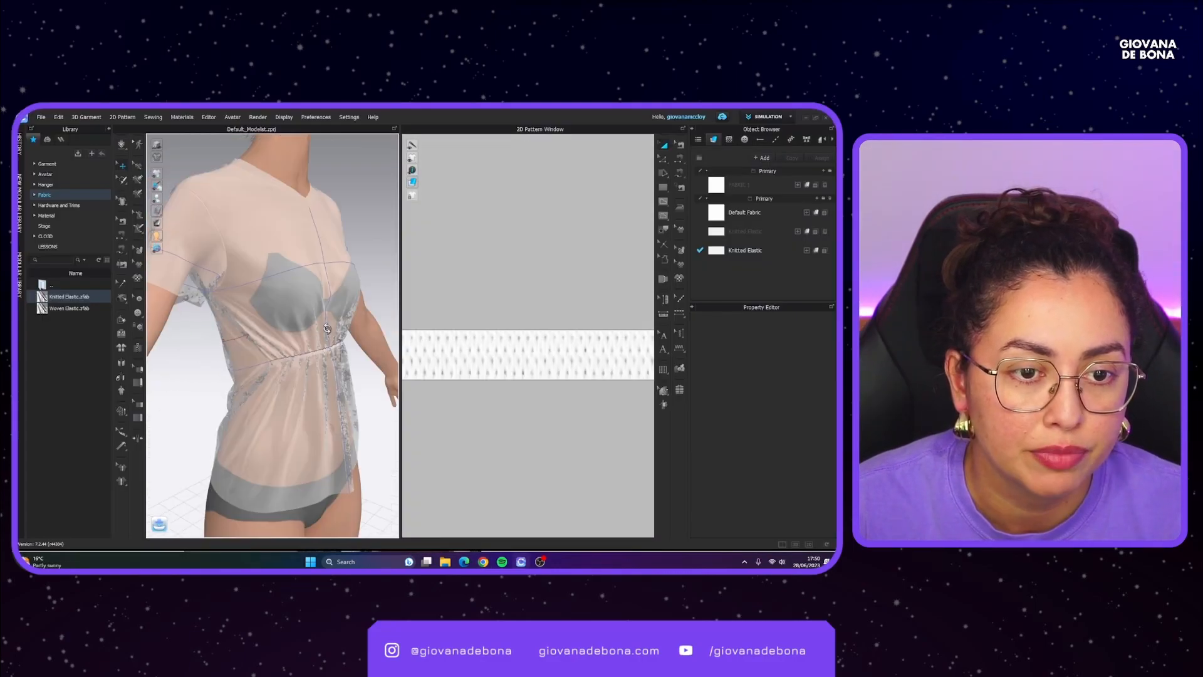
{"action": "left_click", "coordinate": [158, 210]}
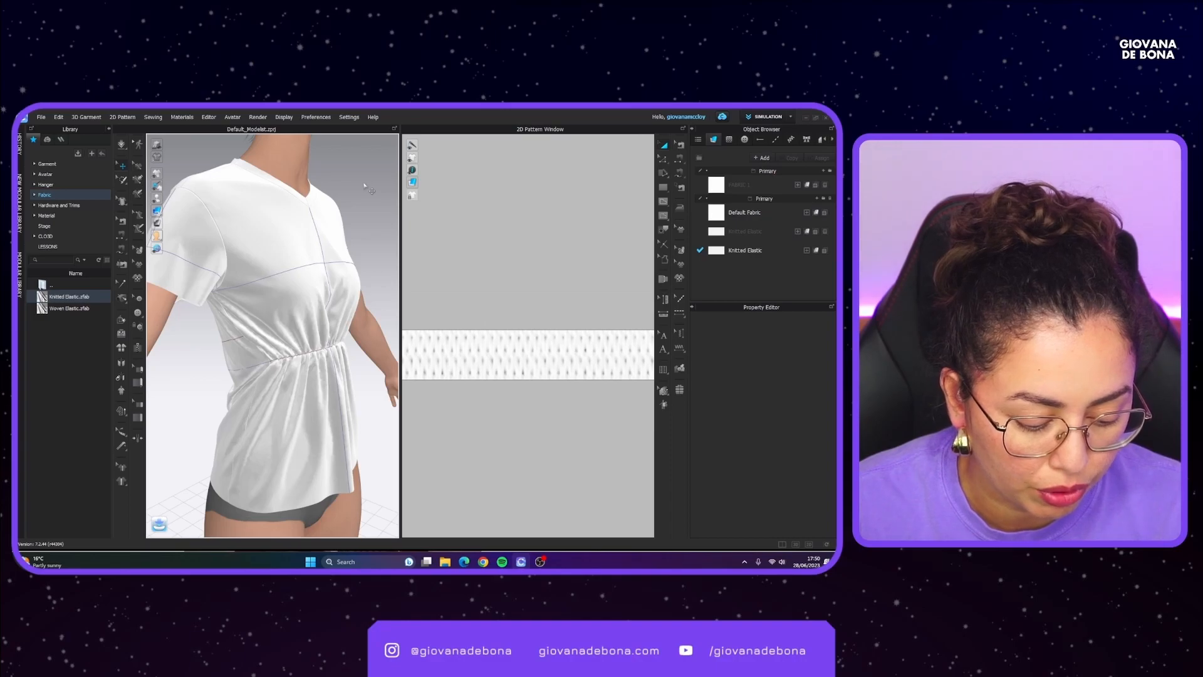
{"action": "key", "text": "2"}
{"action": "scroll", "coordinate": [366, 186], "scroll_direction": "up", "scroll_amount": 5}
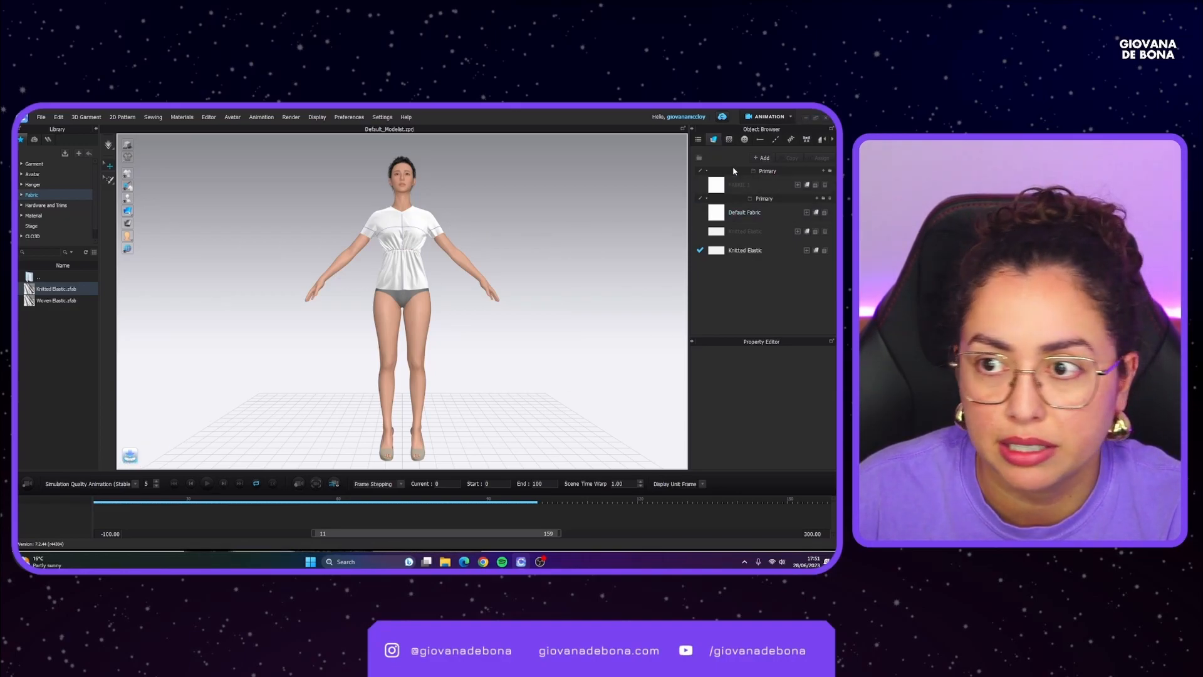
Step: Load the Walking in place.mtn motion from the Avatar library onto the avatar
{"action": "left_click", "coordinate": [393, 223]}
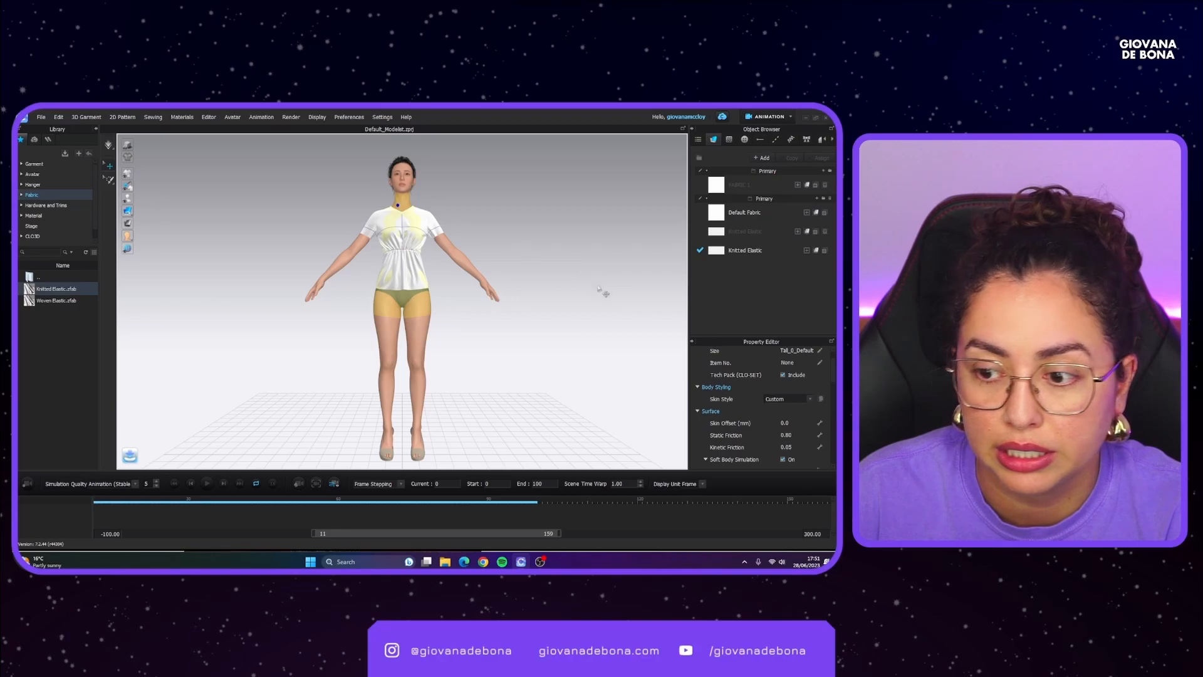
{"action": "left_click", "coordinate": [587, 308]}
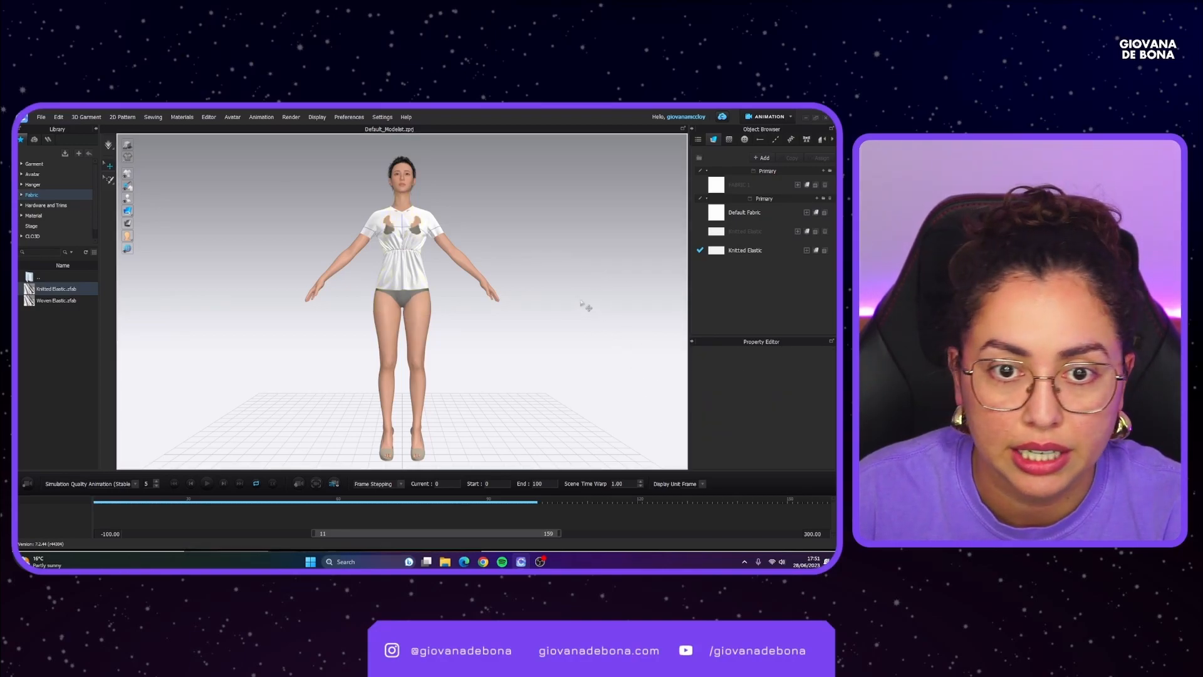
{"action": "left_click", "coordinate": [108, 146]}
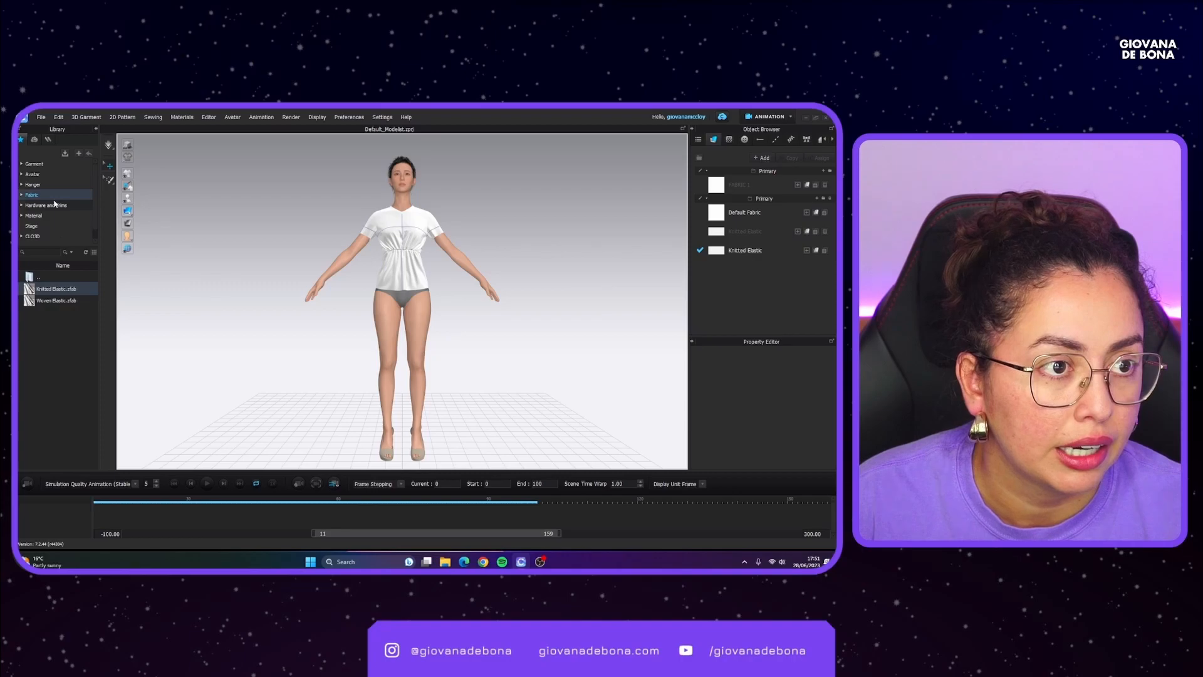
{"action": "left_click", "coordinate": [57, 196]}
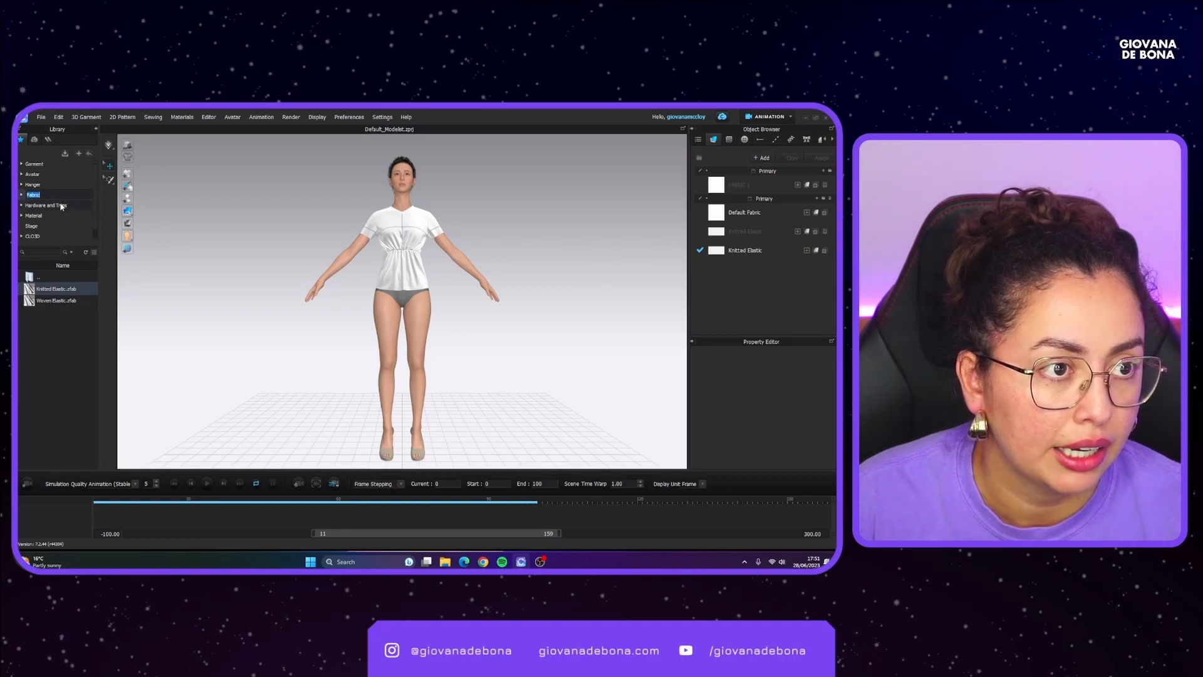
{"action": "double_click", "coordinate": [60, 174]}
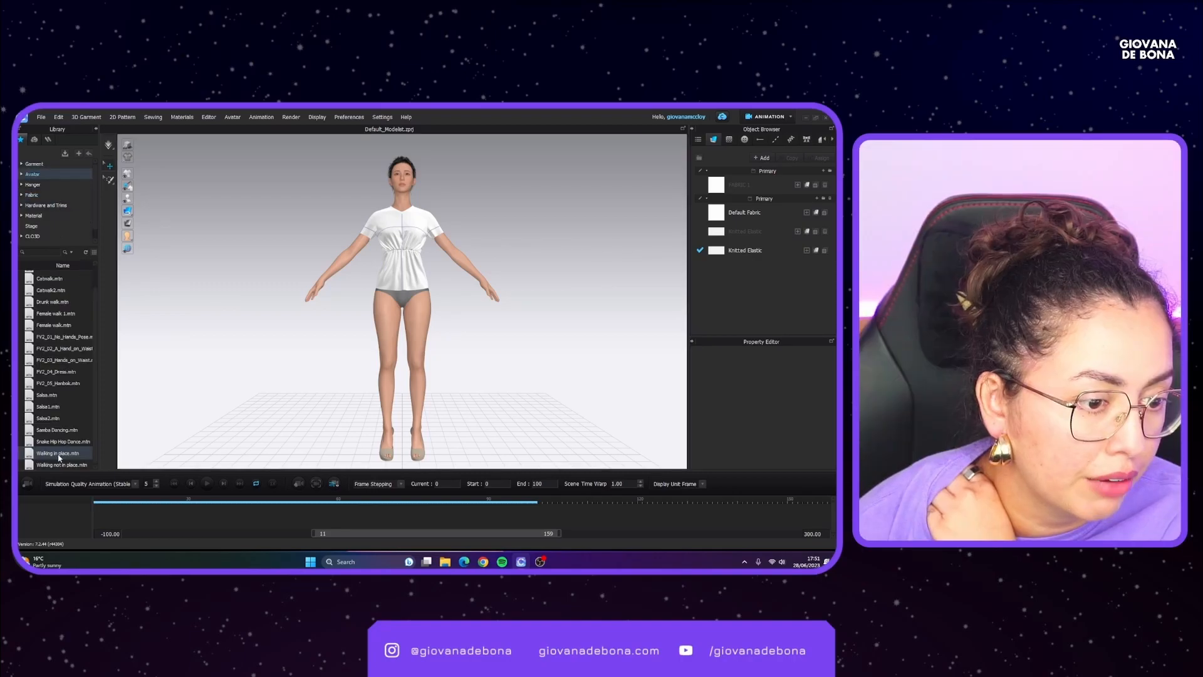
{"action": "double_click", "coordinate": [59, 455]}
{"action": "left_click", "coordinate": [449, 344]}
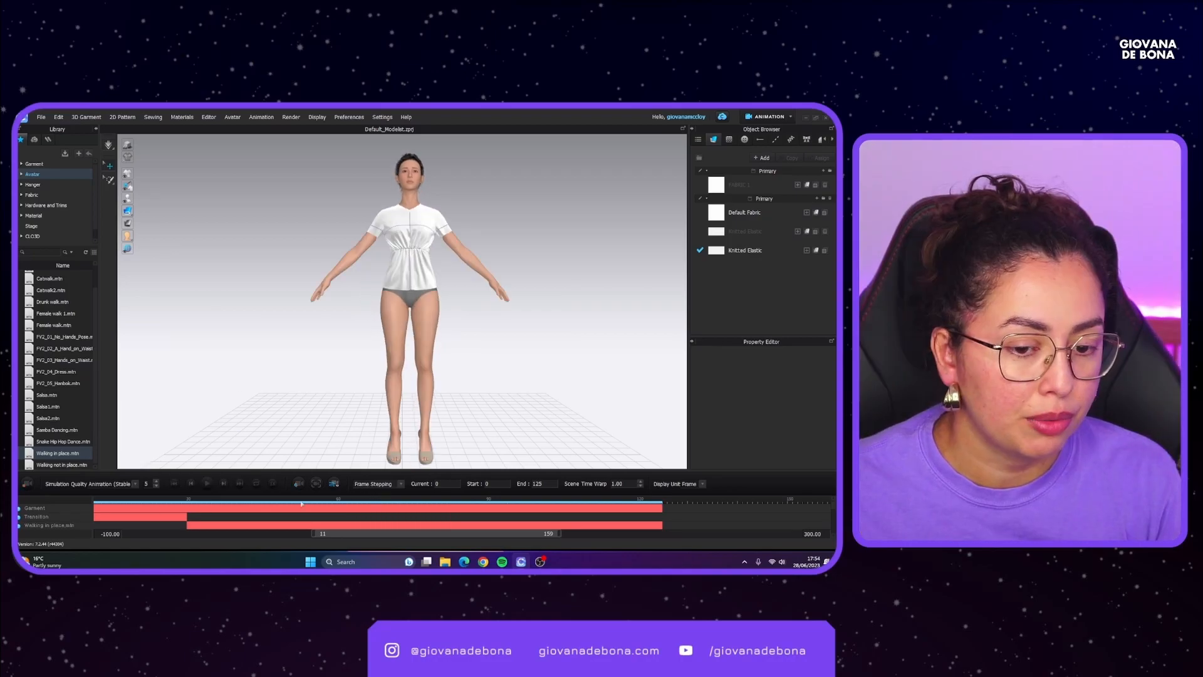
Step: Set the animation range to start at frame 30, where the transition ends, and play the walk
{"action": "left_click_drag", "start_coordinate": [357, 534], "coordinate": [316, 535]}
{"action": "mouse_move", "coordinate": [210, 501]}
{"action": "left_mouse_down"}
{"action": "mouse_move", "coordinate": [162, 502]}
{"action": "mouse_move", "coordinate": [307, 502]}
{"action": "left_mouse_up"}
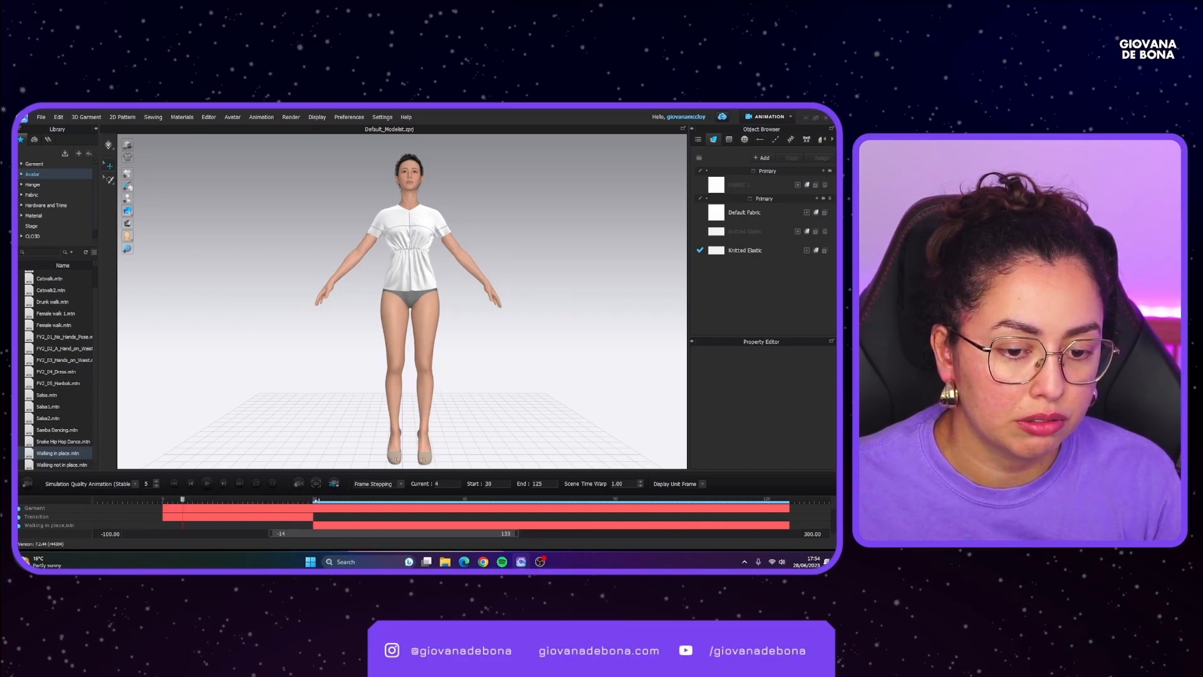
{"action": "left_click", "coordinate": [207, 483]}
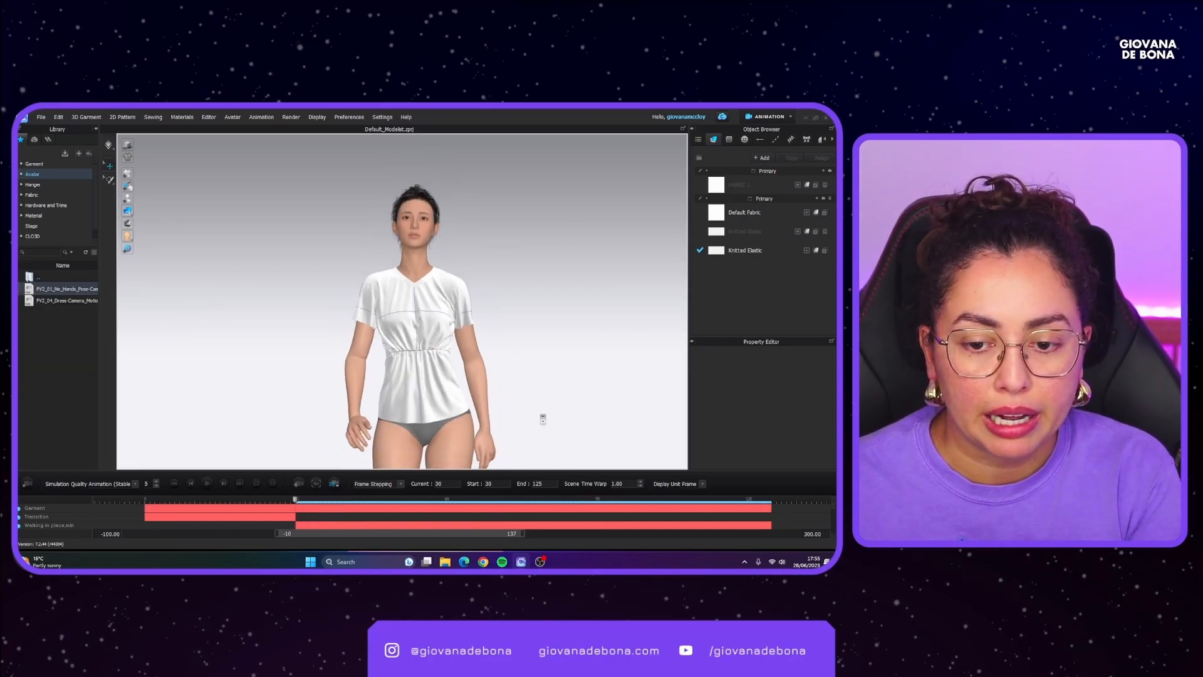
Step: Enlarge the timeline area and add a camera keyframe at frame 30 with the whole avatar framed from the front
{"action": "left_click_drag", "start_coordinate": [501, 472], "coordinate": [509, 440]}
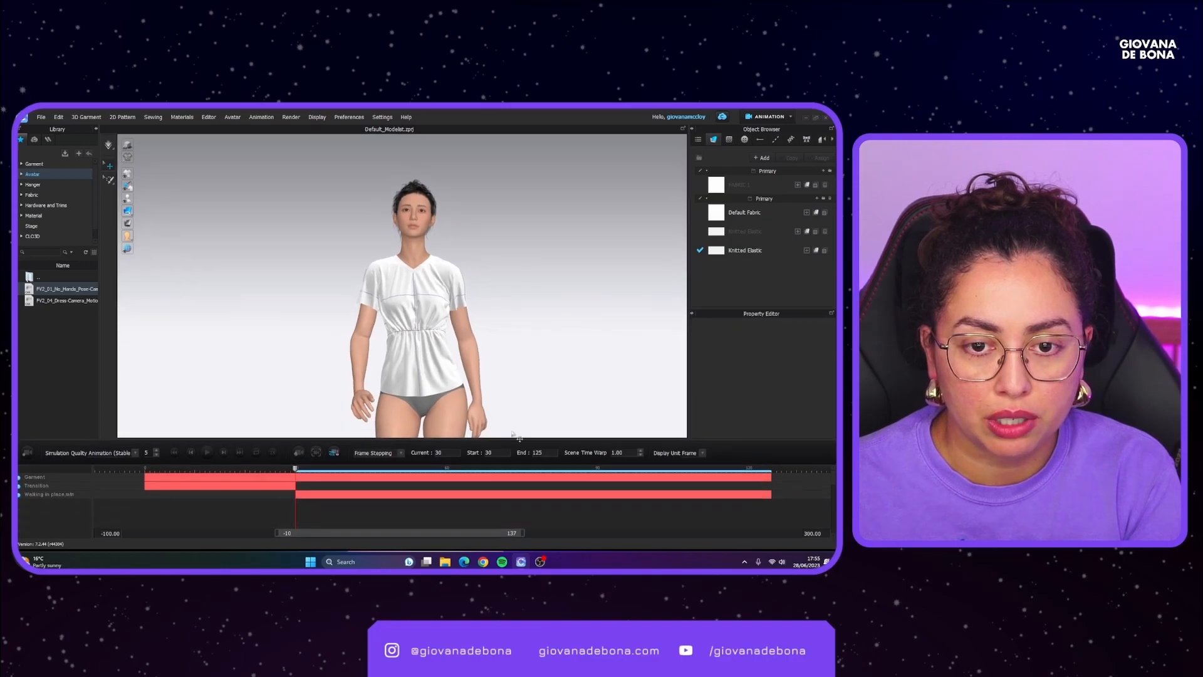
{"action": "key", "text": "2"}
{"action": "scroll", "coordinate": [517, 282], "scroll_direction": "up", "scroll_amount": 4}
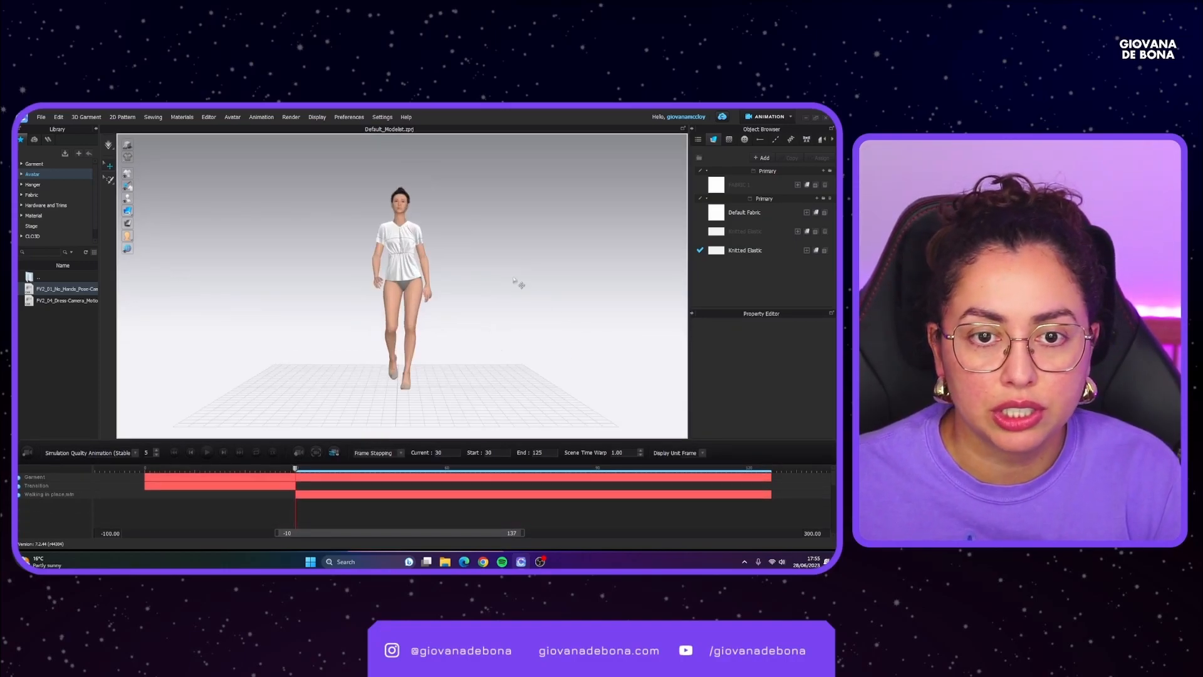
{"action": "scroll", "coordinate": [517, 281], "scroll_direction": "down", "scroll_amount": 1}
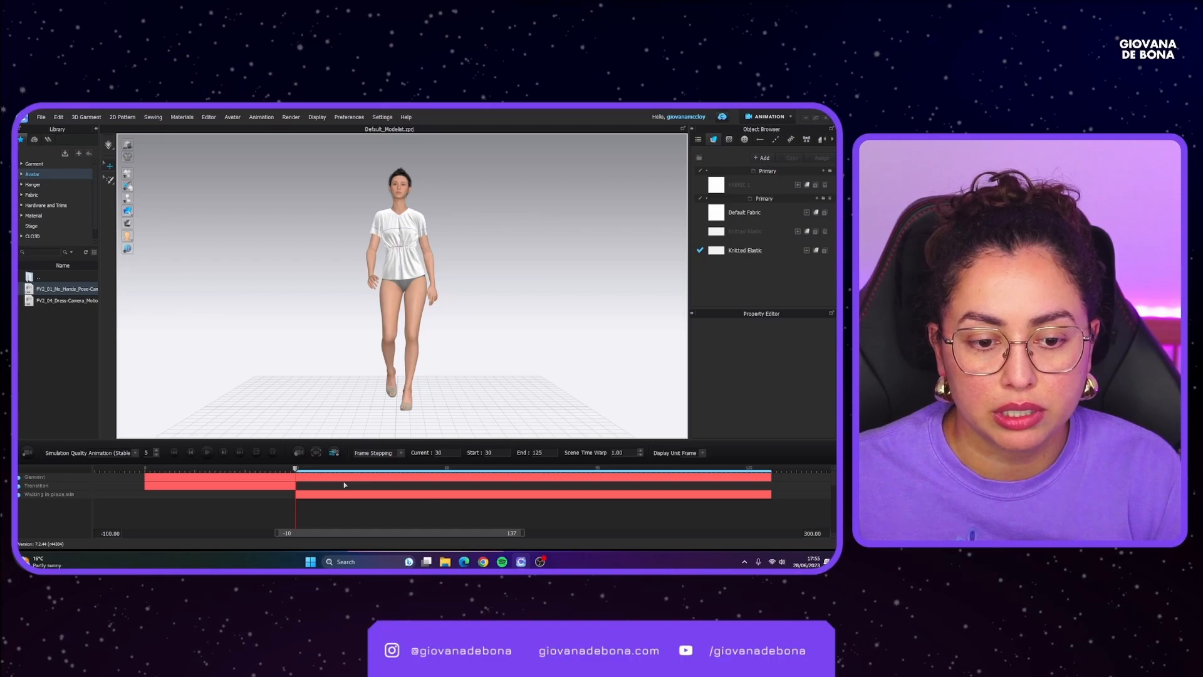
{"action": "left_click", "coordinate": [298, 456]}
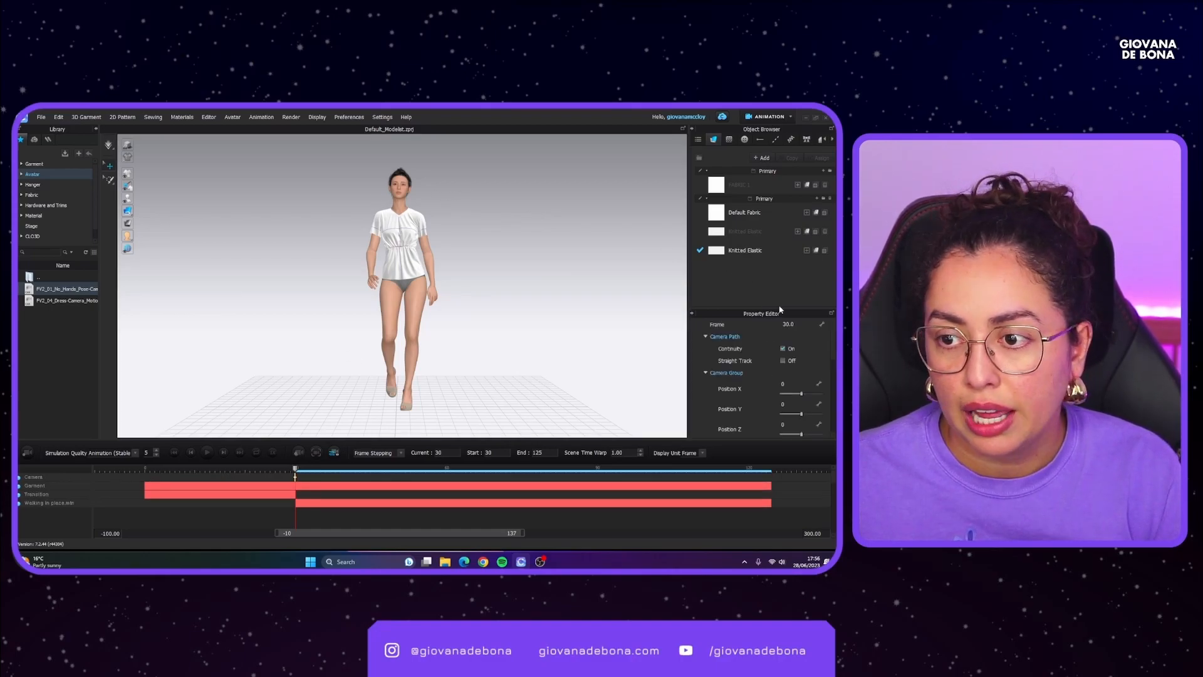
Step: Examine the camera keyframe's properties, from the camera path and group to the position, aim and field of view
{"action": "left_click_drag", "start_coordinate": [779, 307], "coordinate": [779, 289]}
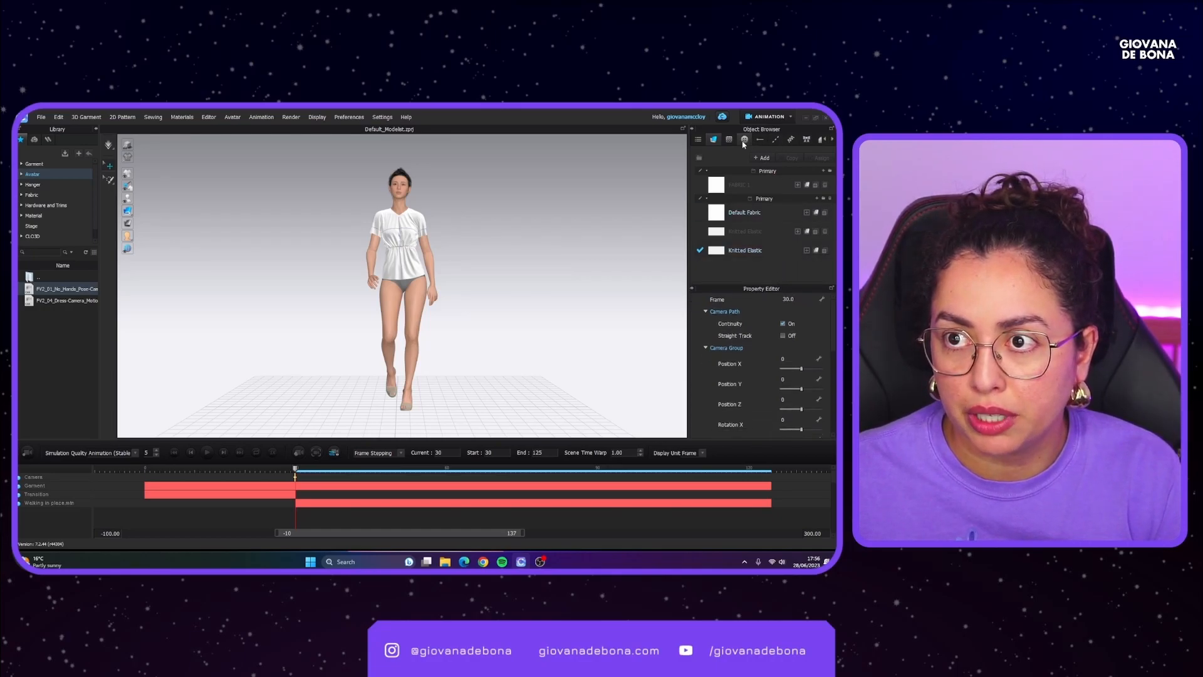
{"action": "left_click", "coordinate": [698, 139]}
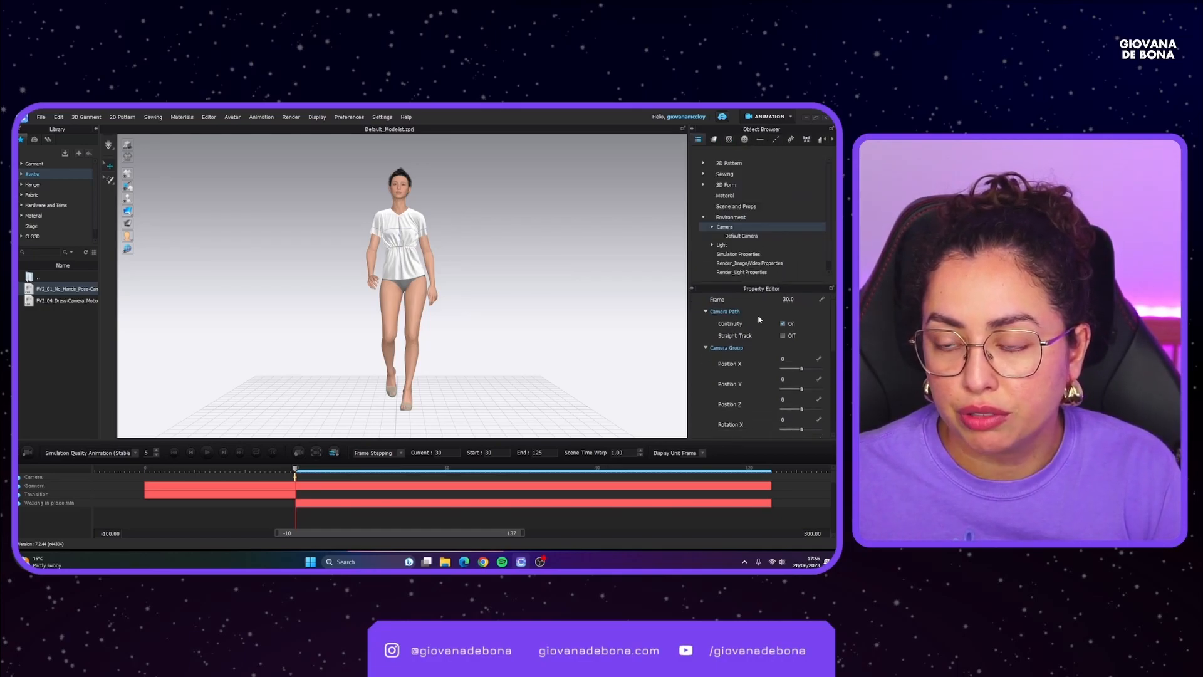
{"action": "scroll", "coordinate": [756, 341], "scroll_direction": "down", "scroll_amount": 1}
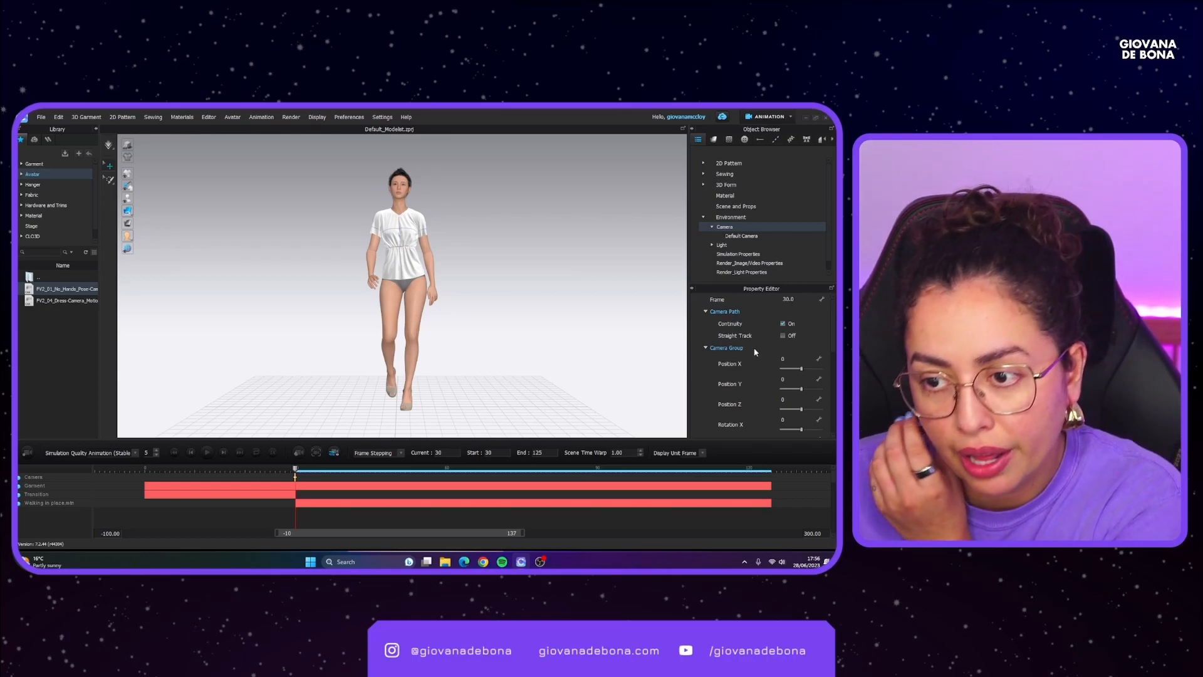
{"action": "scroll", "coordinate": [755, 353], "scroll_direction": "down", "scroll_amount": 4}
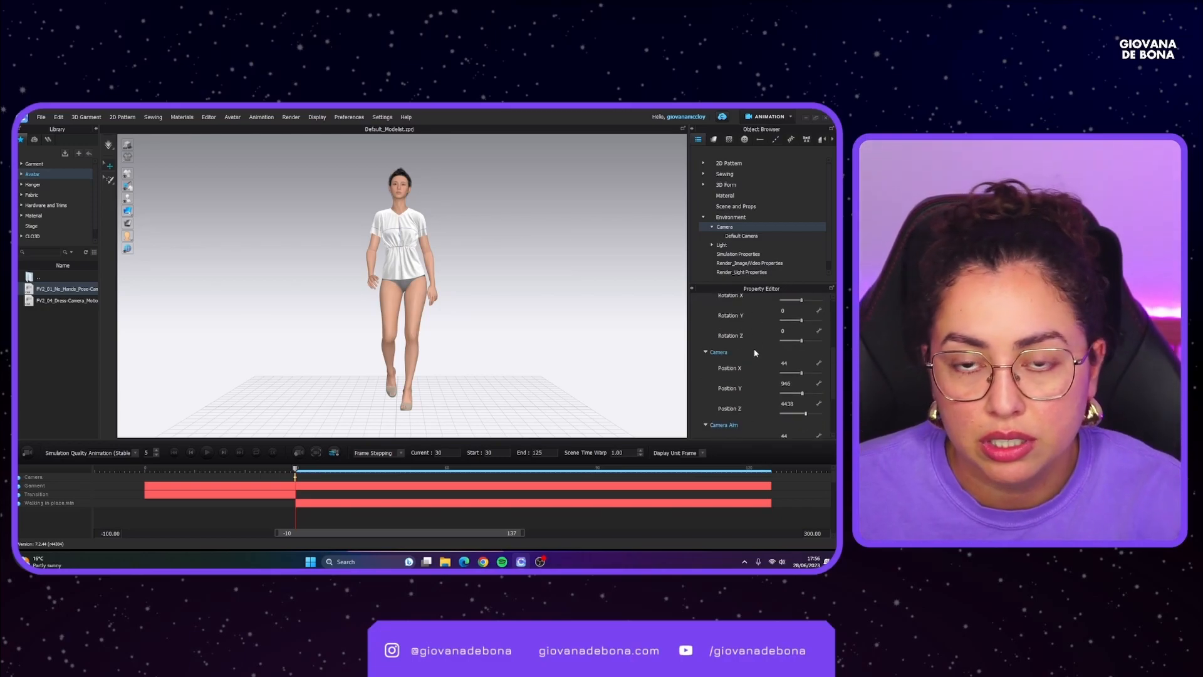
{"action": "scroll", "coordinate": [755, 353], "scroll_direction": "down", "scroll_amount": 2}
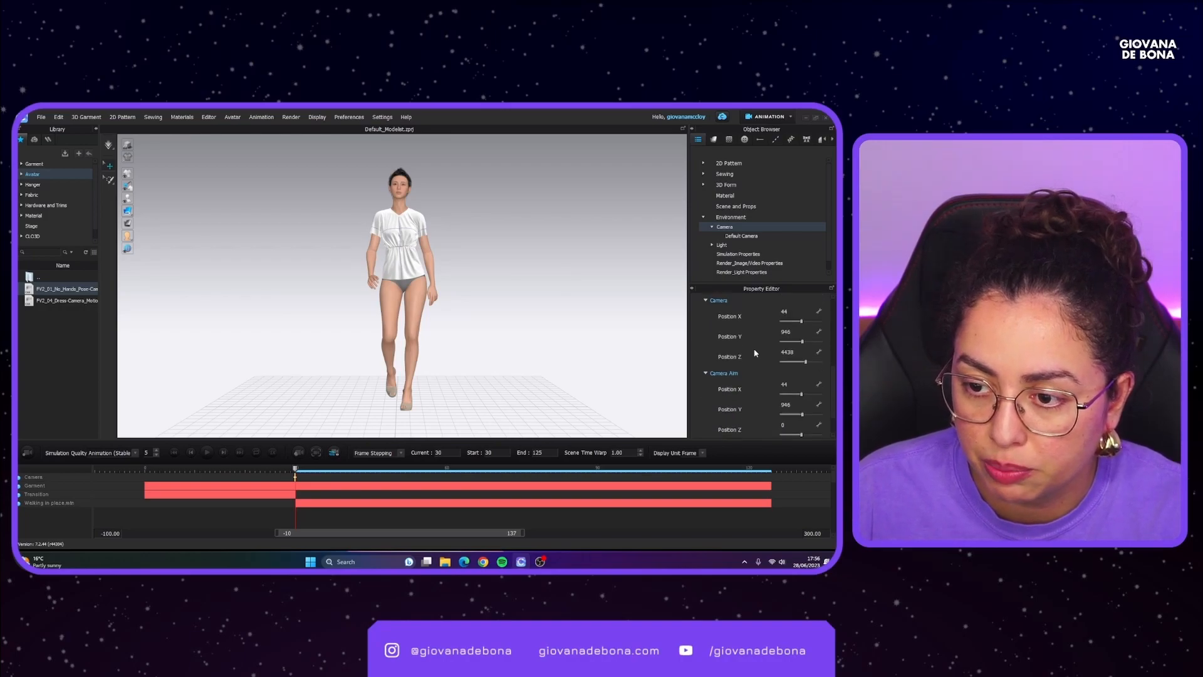
{"action": "scroll", "coordinate": [755, 353], "scroll_direction": "down", "scroll_amount": 1}
{"action": "scroll", "coordinate": [755, 352], "scroll_direction": "down", "scroll_amount": 1}
{"action": "mouse_move", "coordinate": [803, 432]}
{"action": "left_mouse_down"}
{"action": "mouse_move", "coordinate": [793, 431]}
{"action": "mouse_move", "coordinate": [804, 432]}
{"action": "left_mouse_up"}
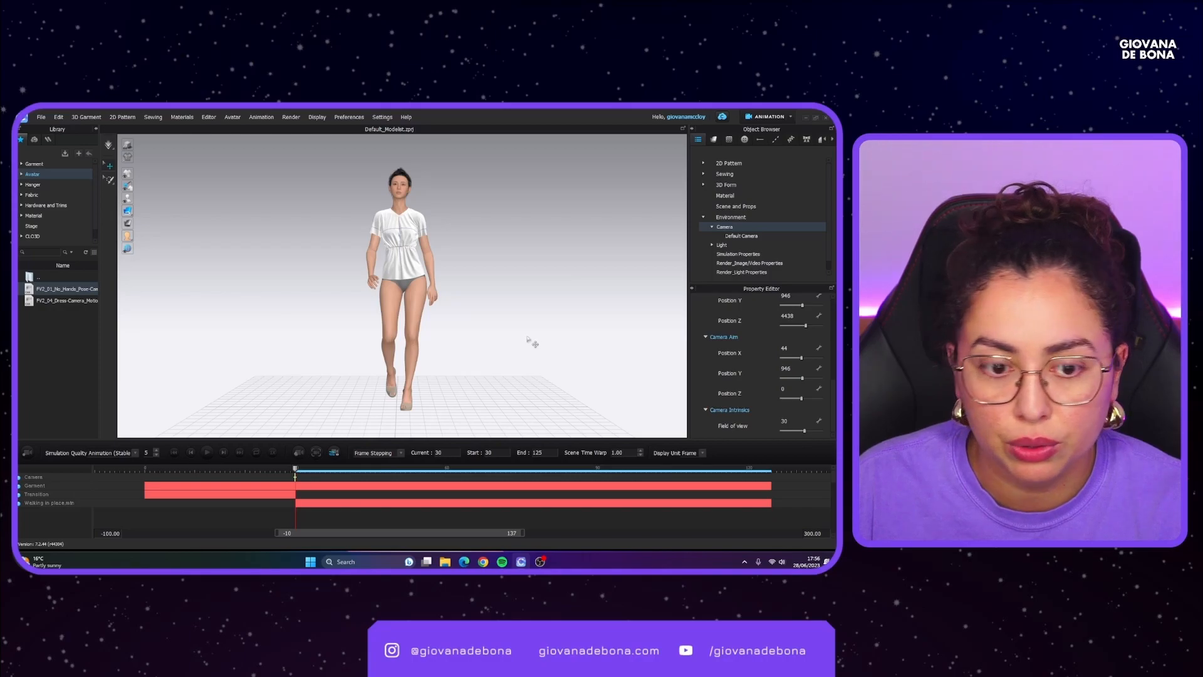
Step: Add camera keyframes at frame 42 with the avatar turned to a three-quarter side view and at frame 72 from behind
{"action": "left_click", "coordinate": [204, 453]}
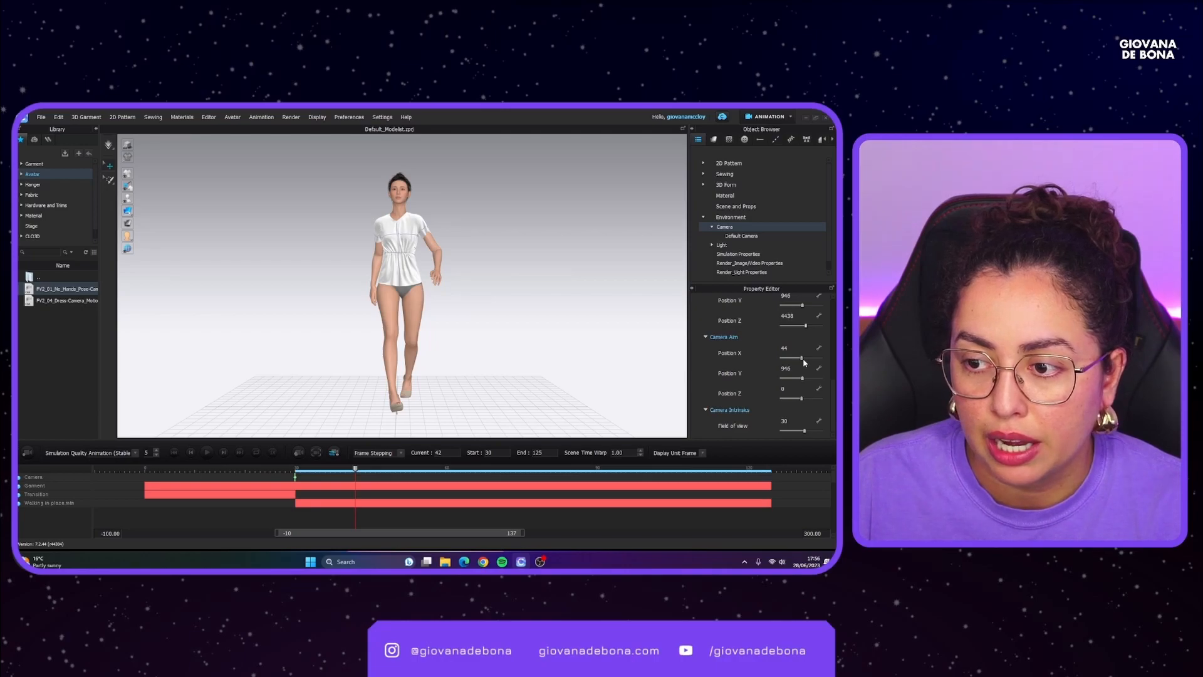
{"action": "right_click_drag", "start_coordinate": [598, 370], "coordinate": [557, 363]}
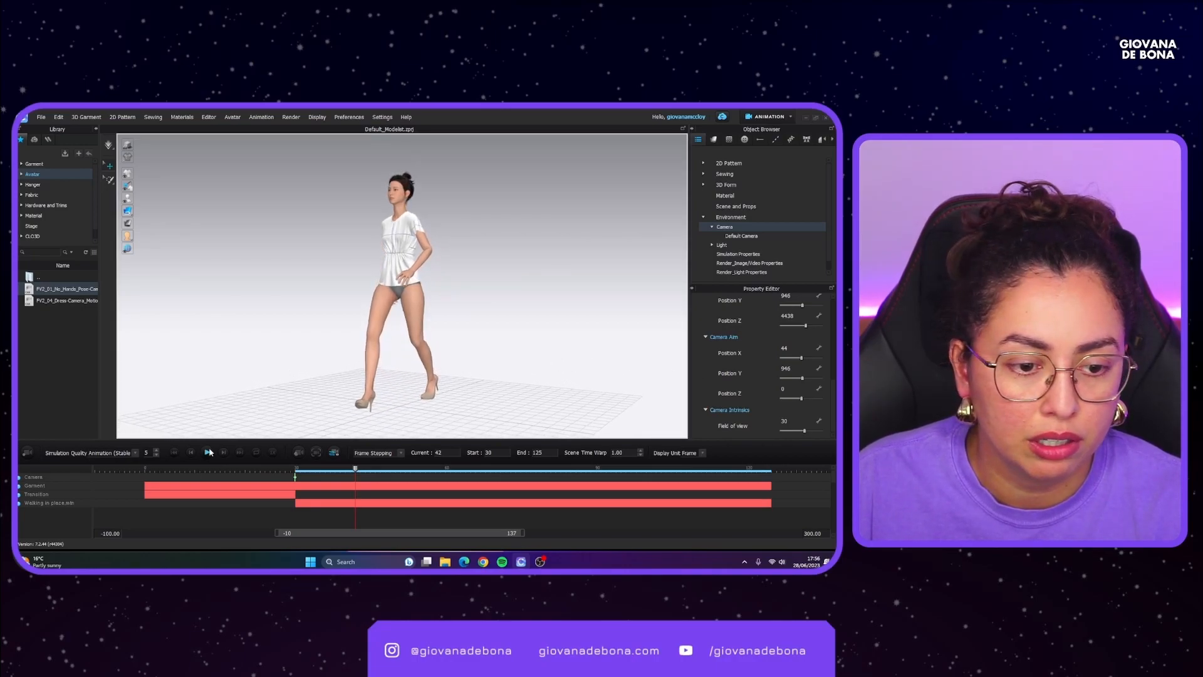
{"action": "left_click", "coordinate": [298, 452]}
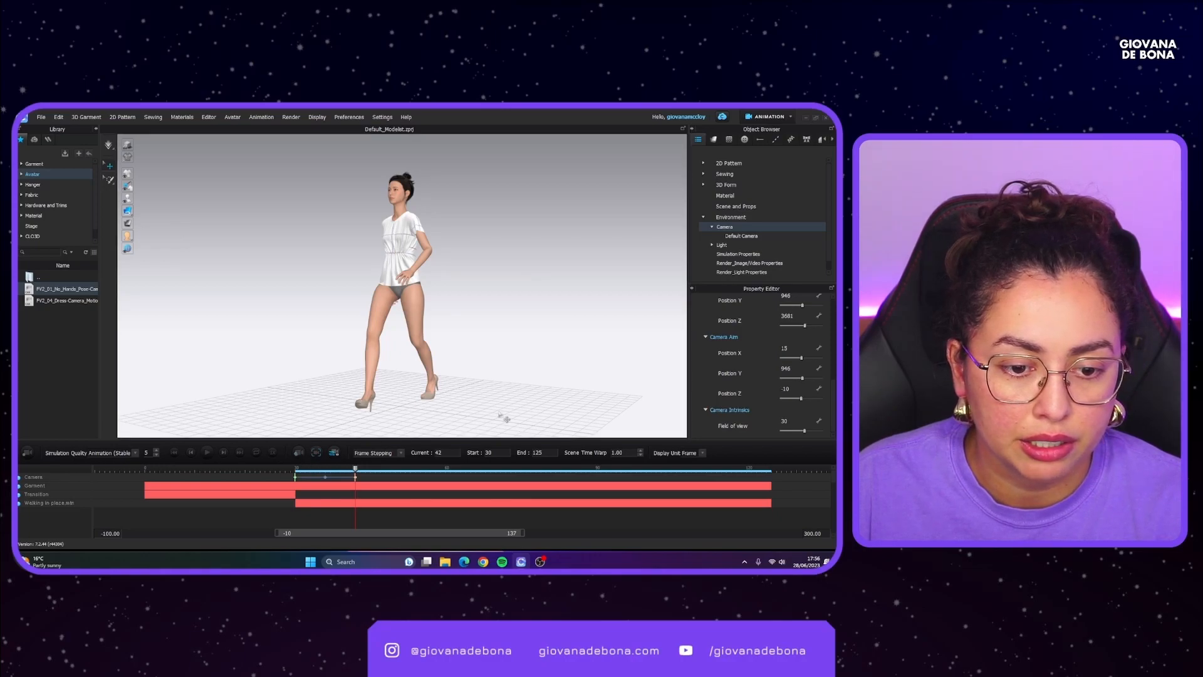
{"action": "left_click", "coordinate": [208, 453]}
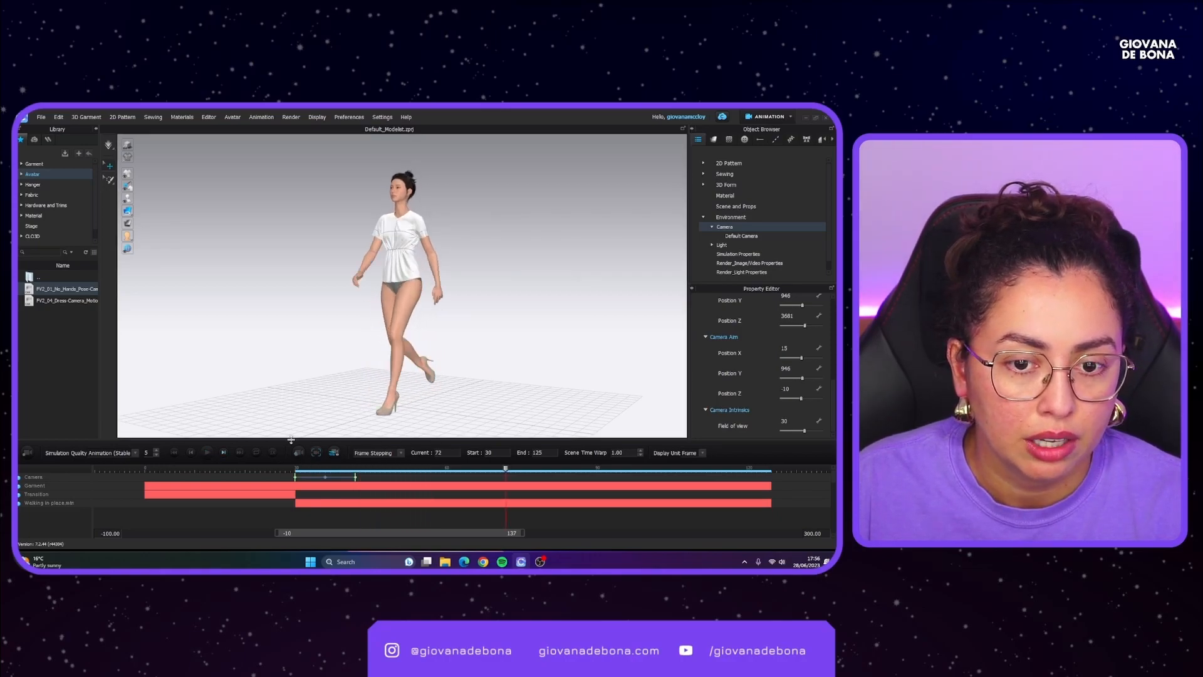
{"action": "right_click_drag", "start_coordinate": [556, 407], "coordinate": [452, 412]}
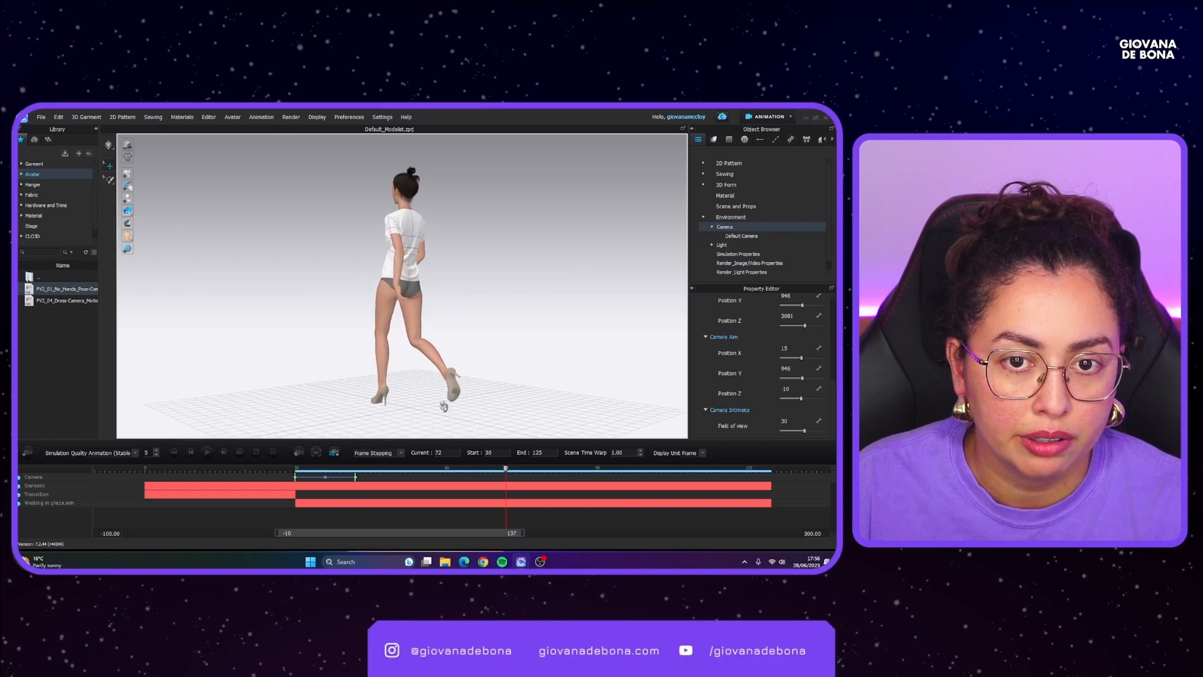
{"action": "left_click", "coordinate": [299, 452]}
Step: Add a camera keyframe at frame 94 from behind and another nearer the end of the walk in a front three-quarter view
{"action": "left_click", "coordinate": [206, 453]}
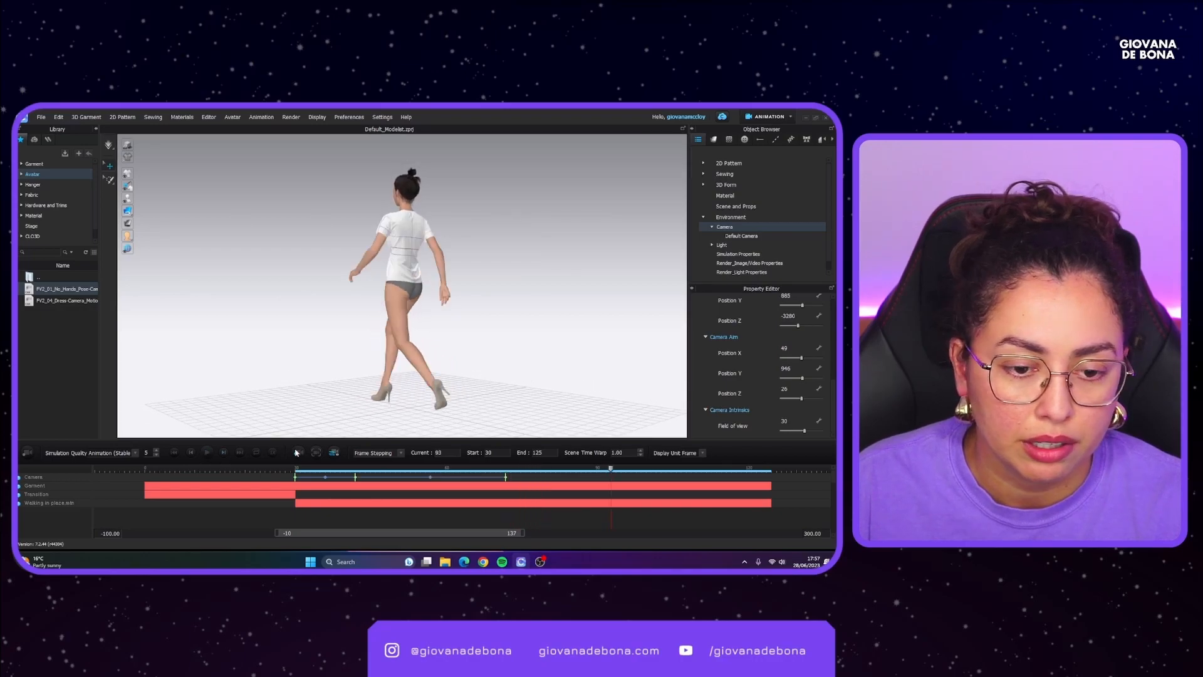
{"action": "right_click_drag", "start_coordinate": [533, 402], "coordinate": [505, 401]}
{"action": "left_click", "coordinate": [299, 453]}
{"action": "left_click", "coordinate": [208, 453]}
{"action": "left_click", "coordinate": [207, 454]}
{"action": "right_click_drag", "start_coordinate": [534, 398], "coordinate": [428, 403]}
{"action": "left_click", "coordinate": [313, 452]}
Step: Add a camera keyframe at frame 125 with a closer view of the gathered top, and play the animation from the start
{"action": "left_click", "coordinate": [207, 454]}
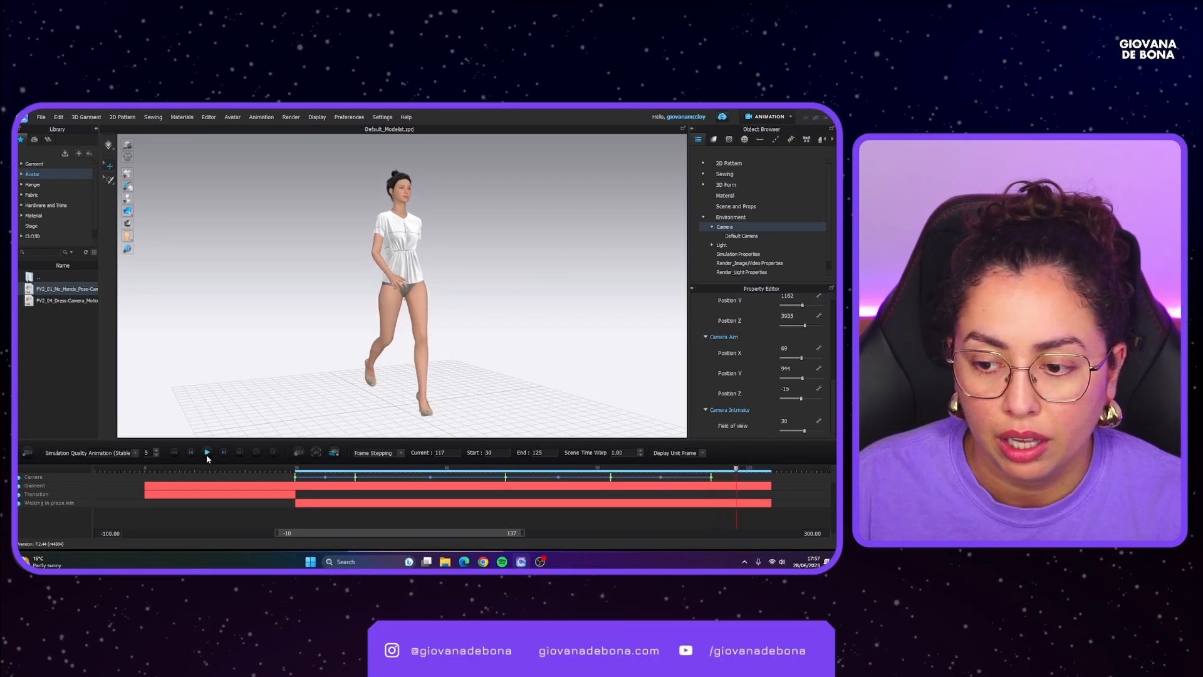
{"action": "scroll", "coordinate": [364, 276], "scroll_direction": "up", "scroll_amount": 5}
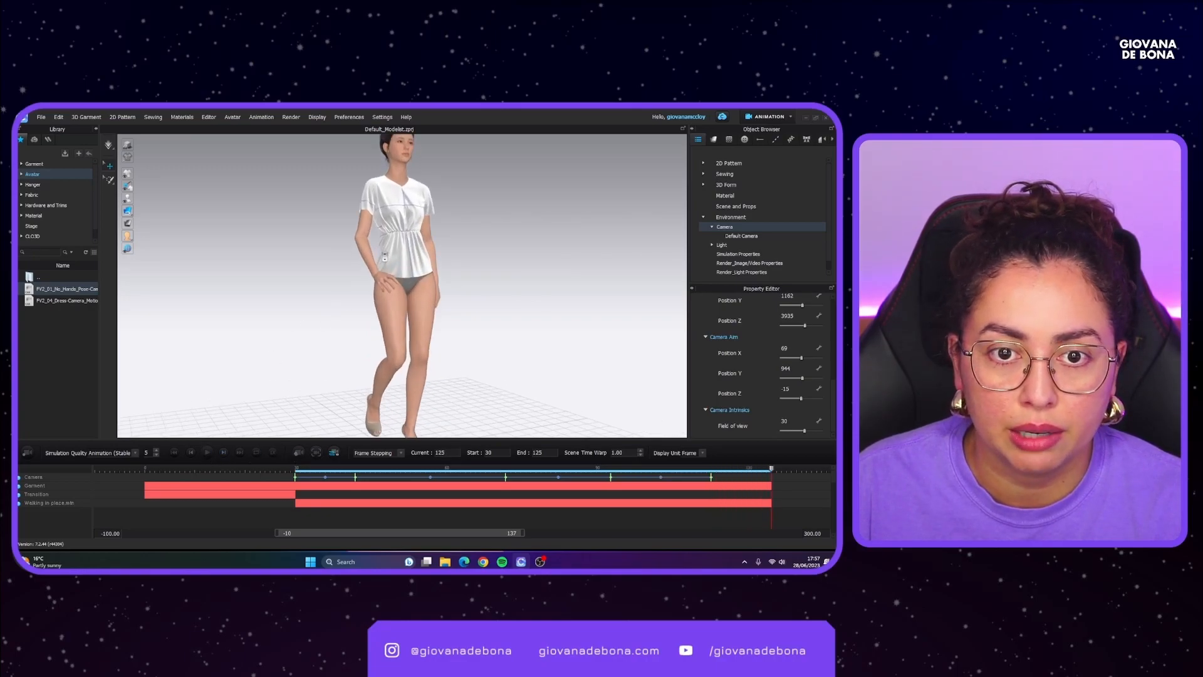
{"action": "scroll", "coordinate": [385, 256], "scroll_direction": "up", "scroll_amount": 3}
{"action": "scroll", "coordinate": [385, 256], "scroll_direction": "down", "scroll_amount": 2}
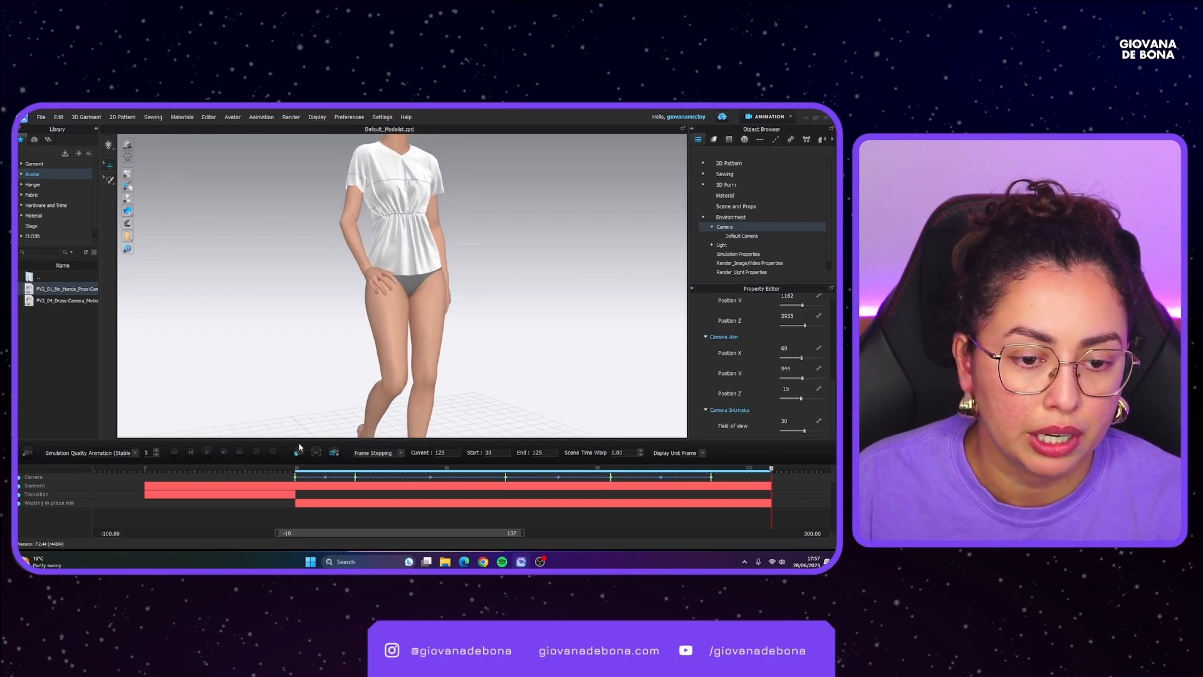
{"action": "left_click", "coordinate": [174, 452]}
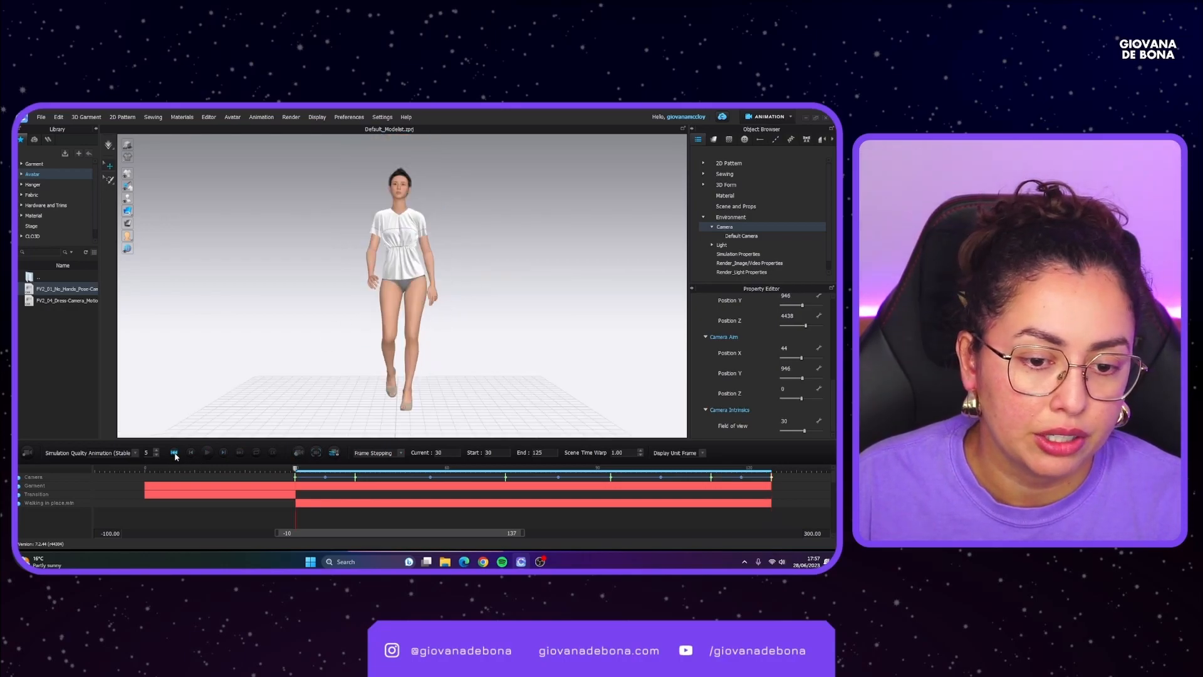
{"action": "left_click", "coordinate": [206, 452]}
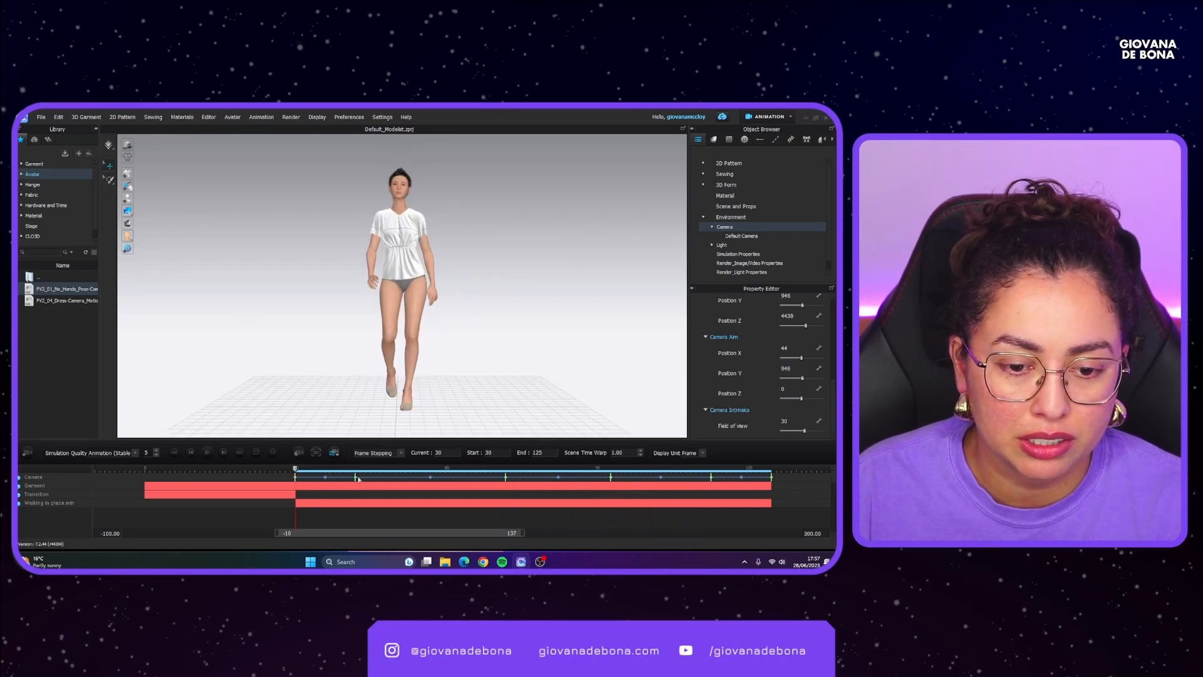
Step: Shift the fourth and fifth camera keyframes slightly earlier on the timeline and open the Camera Preview
{"action": "left_click", "coordinate": [600, 477]}
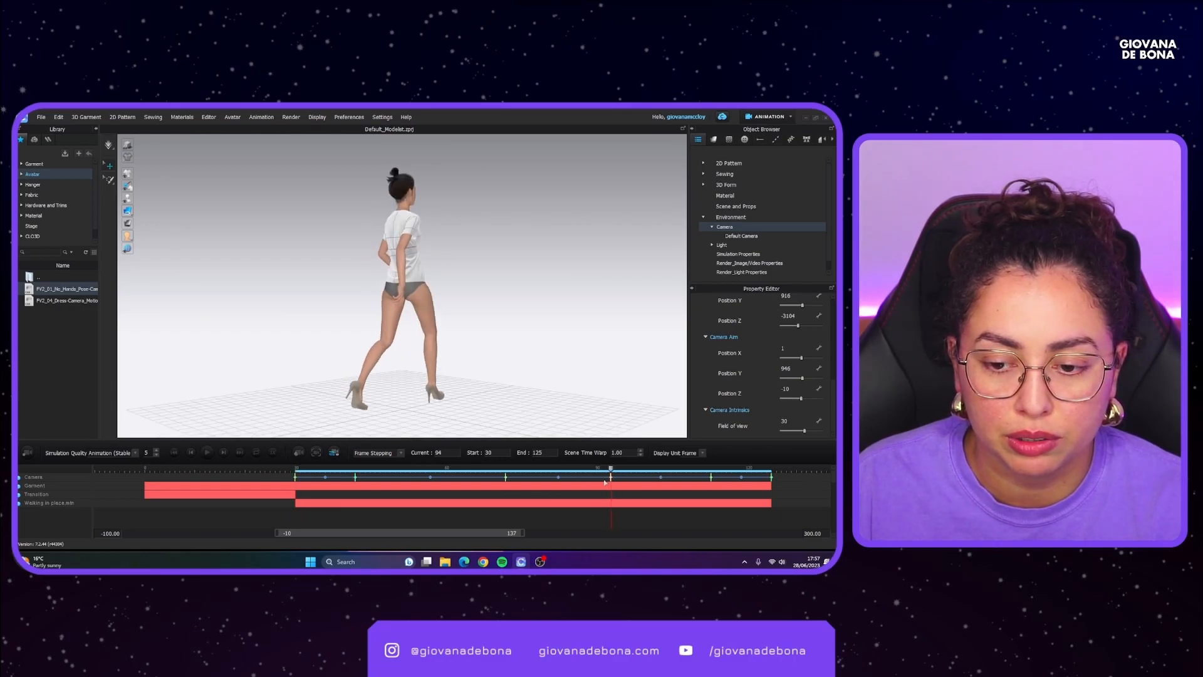
{"action": "left_click_drag", "start_coordinate": [596, 483], "coordinate": [607, 481]}
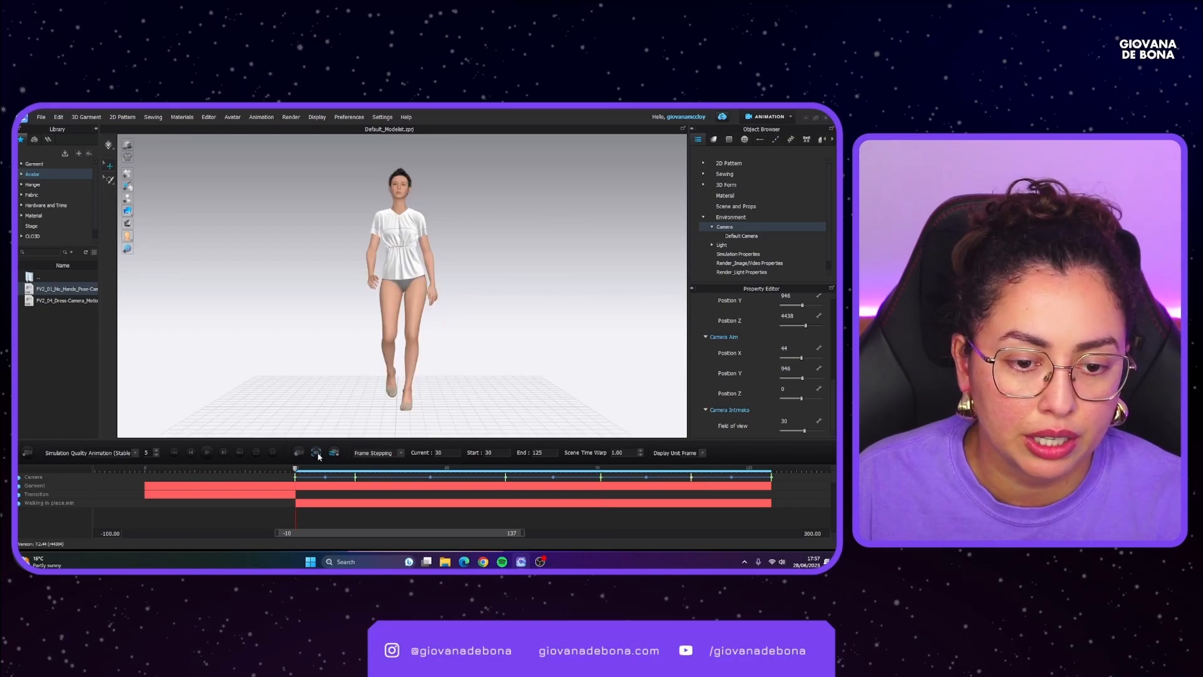
{"action": "left_click", "coordinate": [317, 453]}
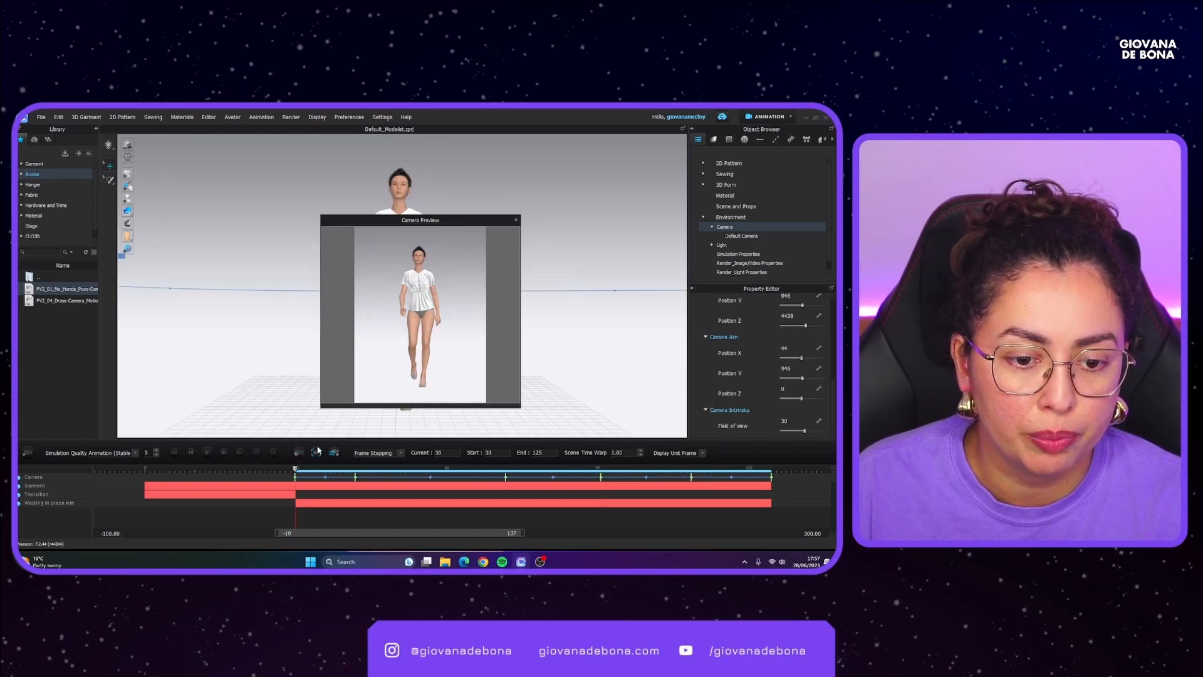
Step: Play the walk in the Camera Preview, and choose to save the camera movement as a Camera Motion file
{"action": "left_click", "coordinate": [206, 452]}
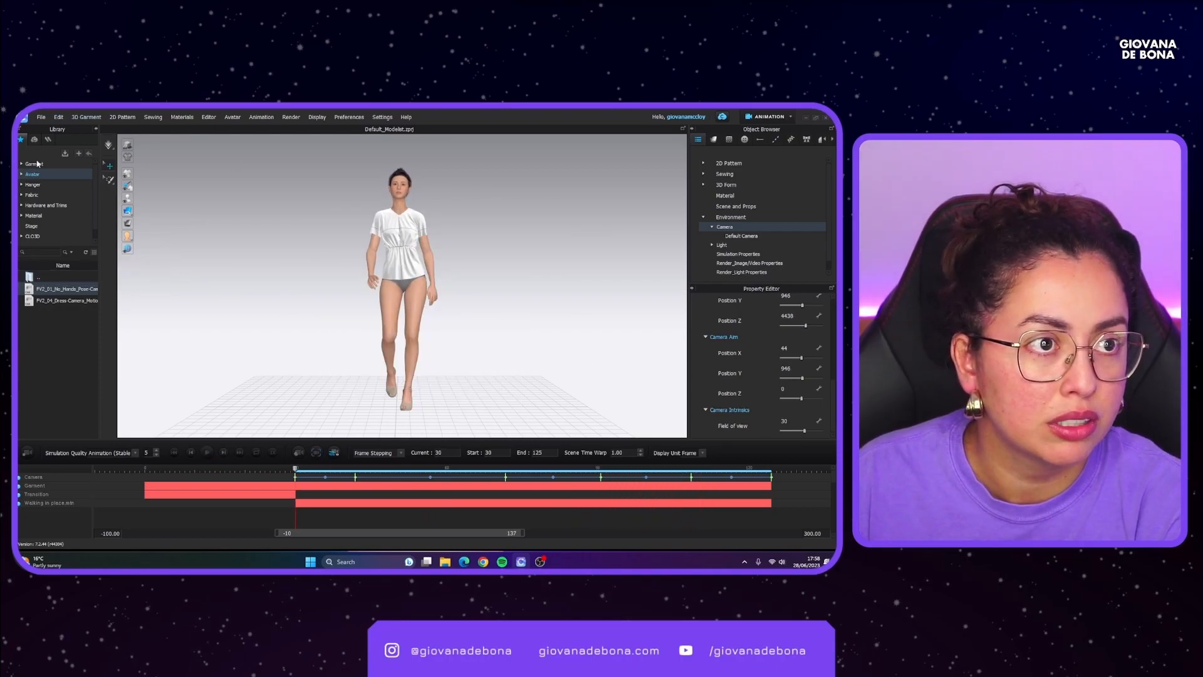
{"action": "left_click", "coordinate": [41, 116]}
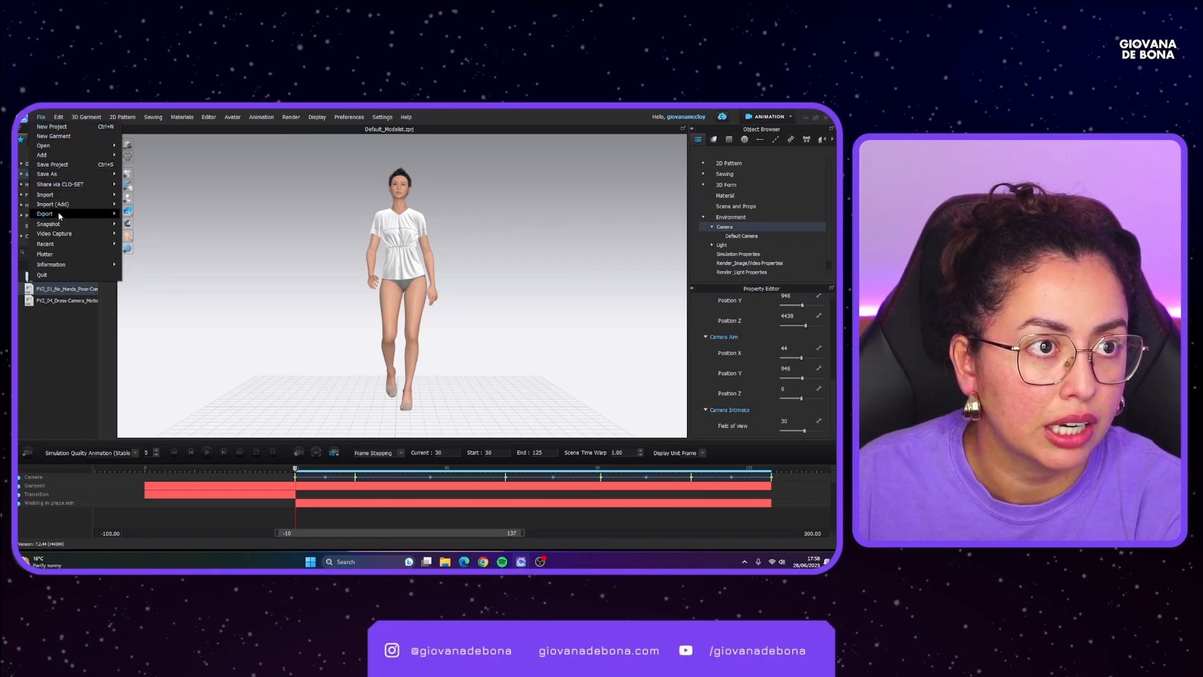
{"action": "mouse_move", "coordinate": [56, 174]}
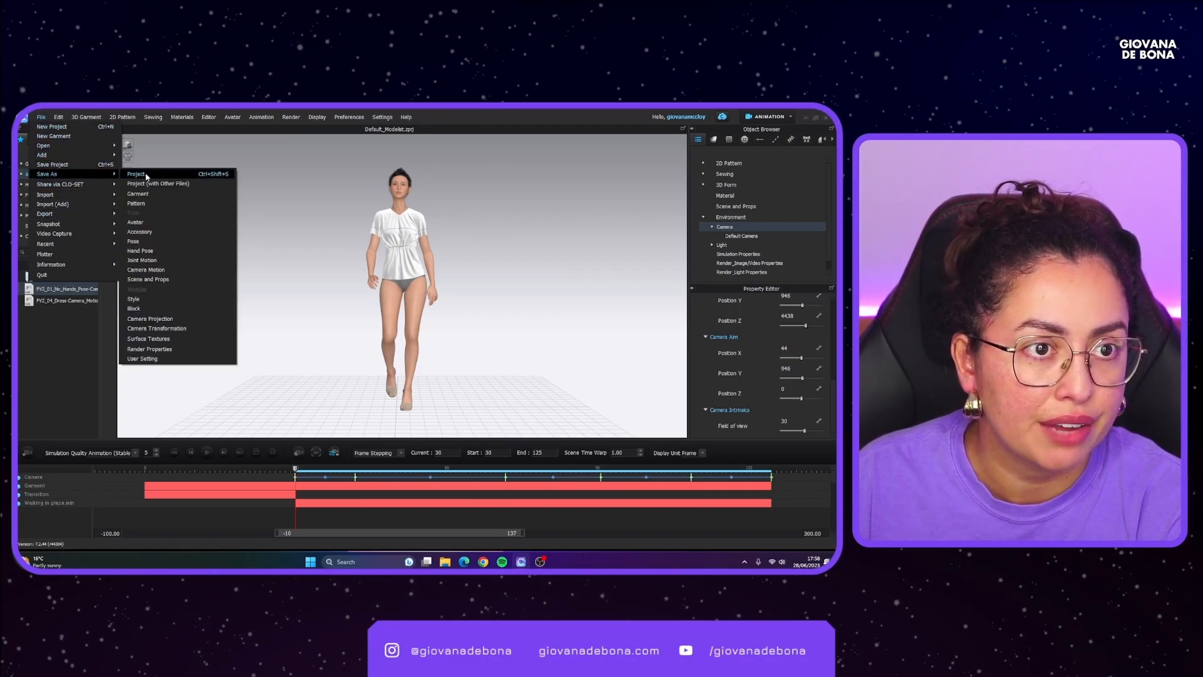
{"action": "left_click", "coordinate": [149, 270]}
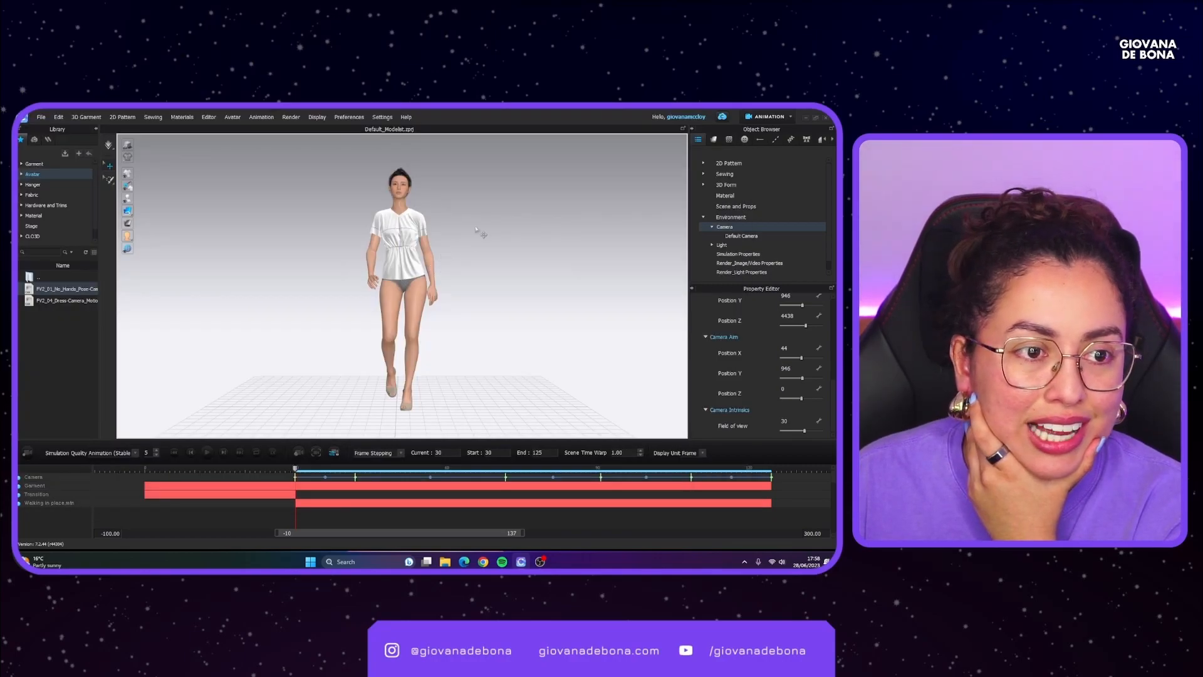
Step: Play the animation in the 3D view, and open the Render window beside it with the divider moved to widen the render area
{"action": "key", "text": "space"}
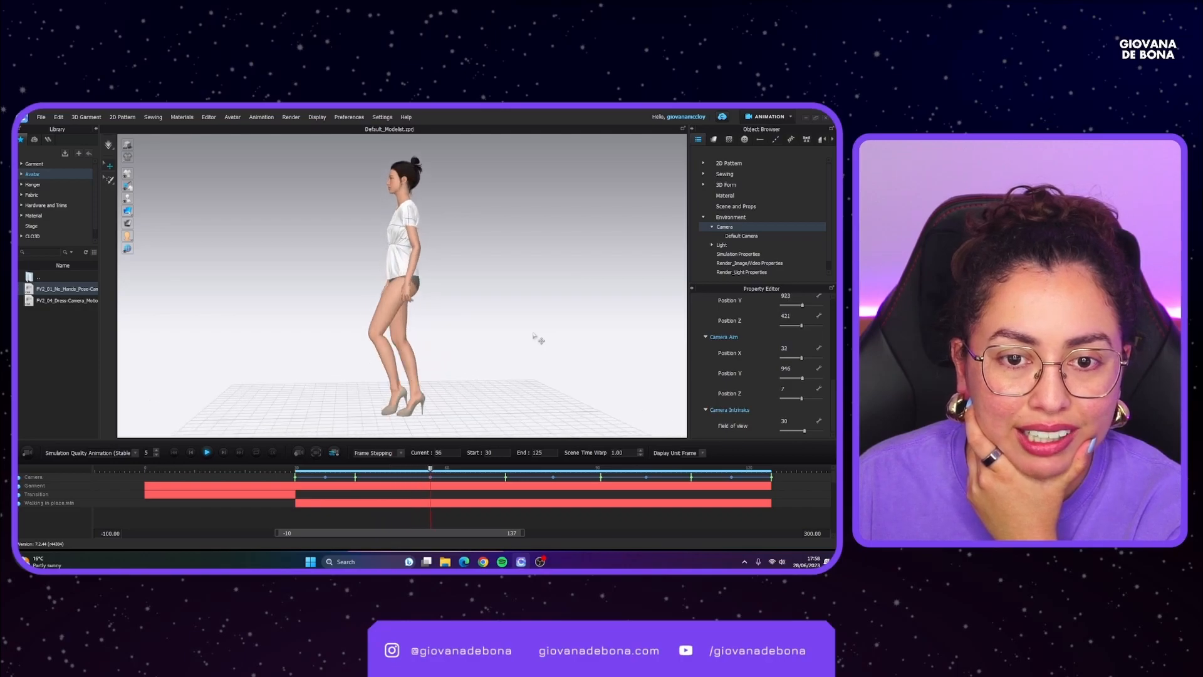
{"action": "left_click", "coordinate": [290, 117]}
{"action": "left_click", "coordinate": [307, 130]}
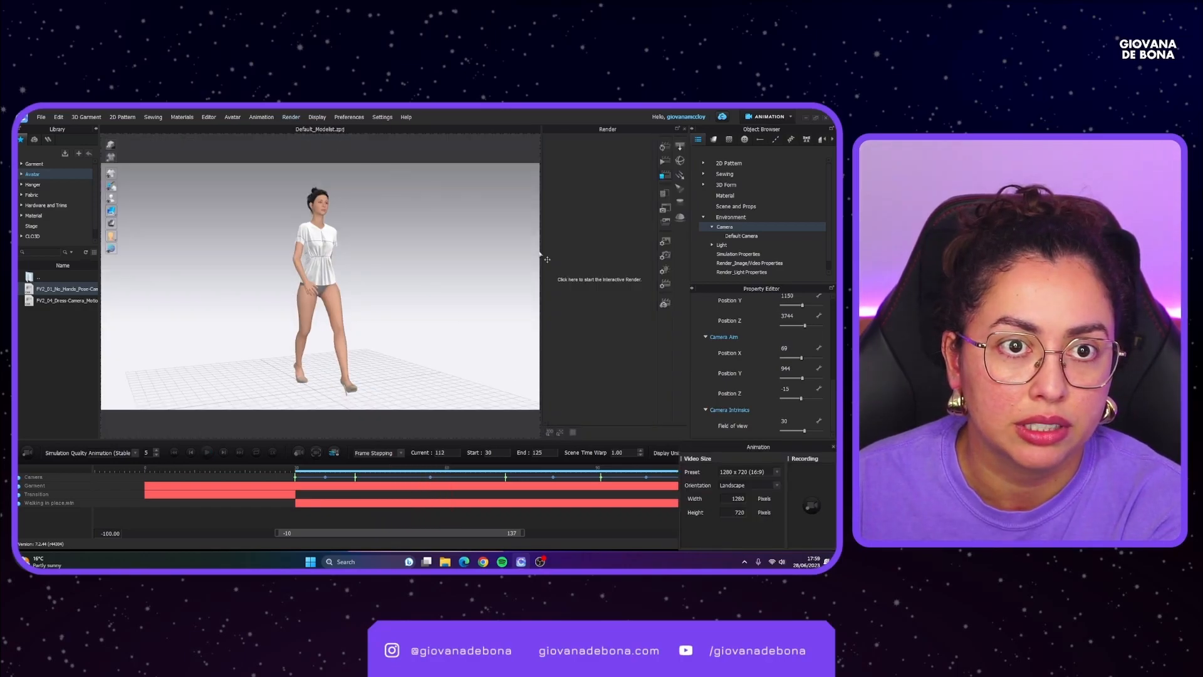
{"action": "left_click_drag", "start_coordinate": [542, 187], "coordinate": [461, 186]}
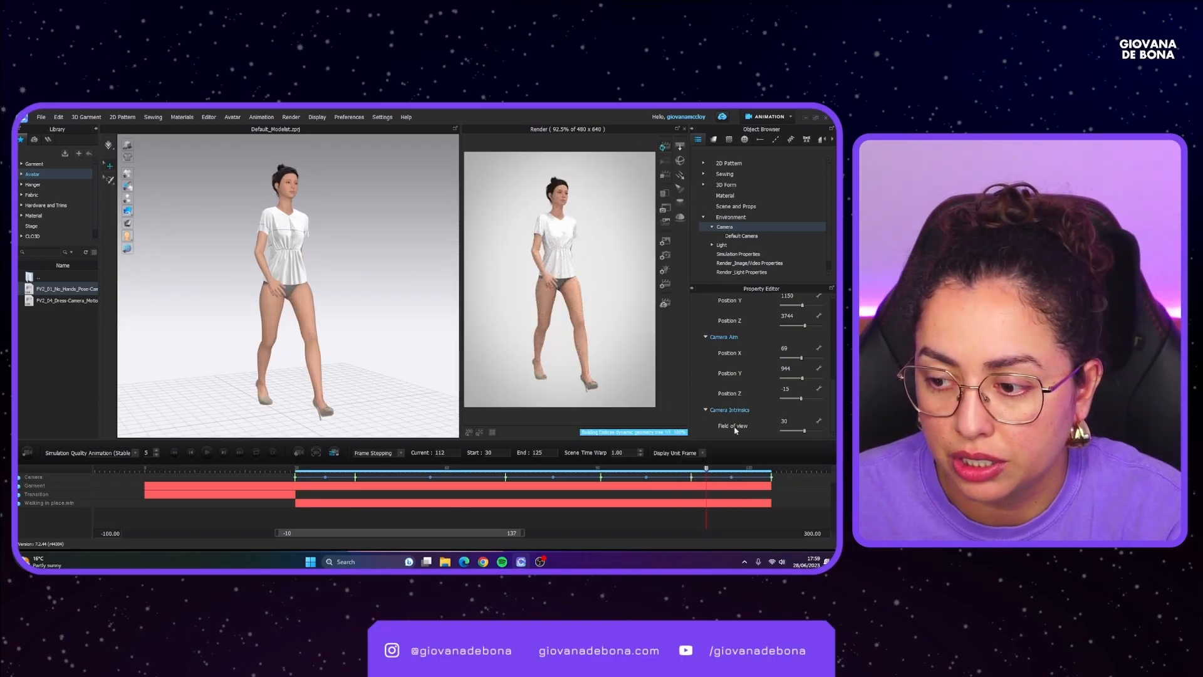
Step: Set the render's Image/Video type to Animation in the image/video properties, and start the final render of the walk
{"action": "left_click", "coordinate": [665, 244]}
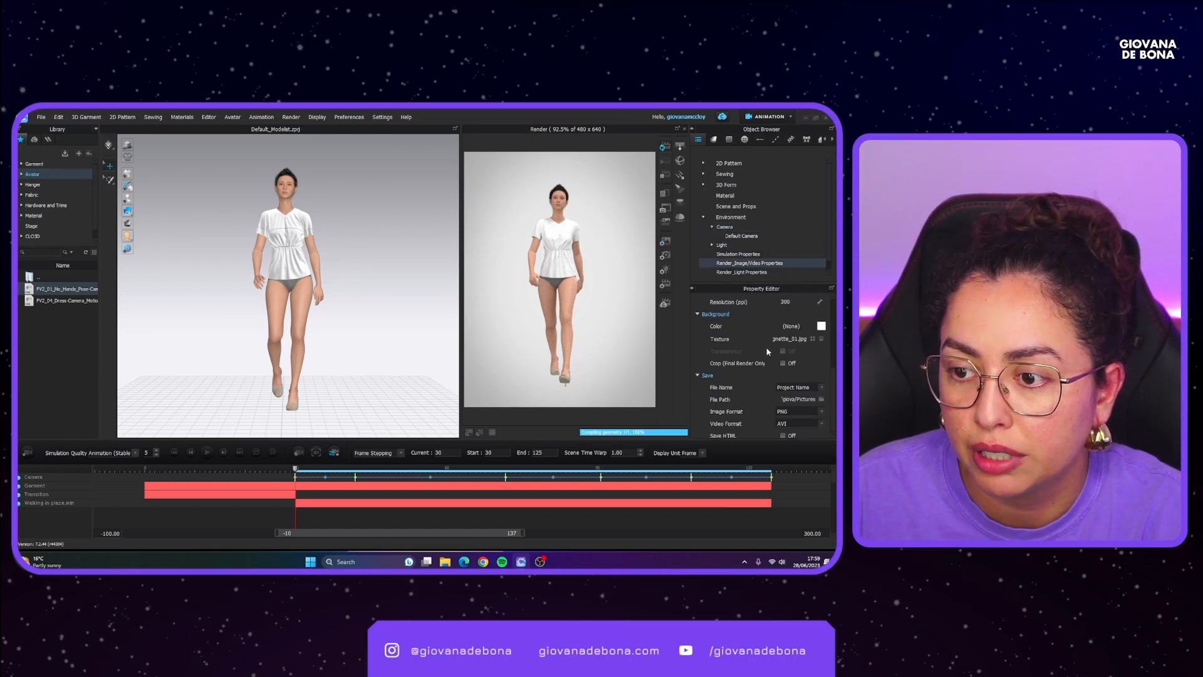
{"action": "scroll", "coordinate": [765, 347], "scroll_direction": "up", "scroll_amount": 5}
{"action": "left_click", "coordinate": [815, 313]}
{"action": "left_click", "coordinate": [816, 315]}
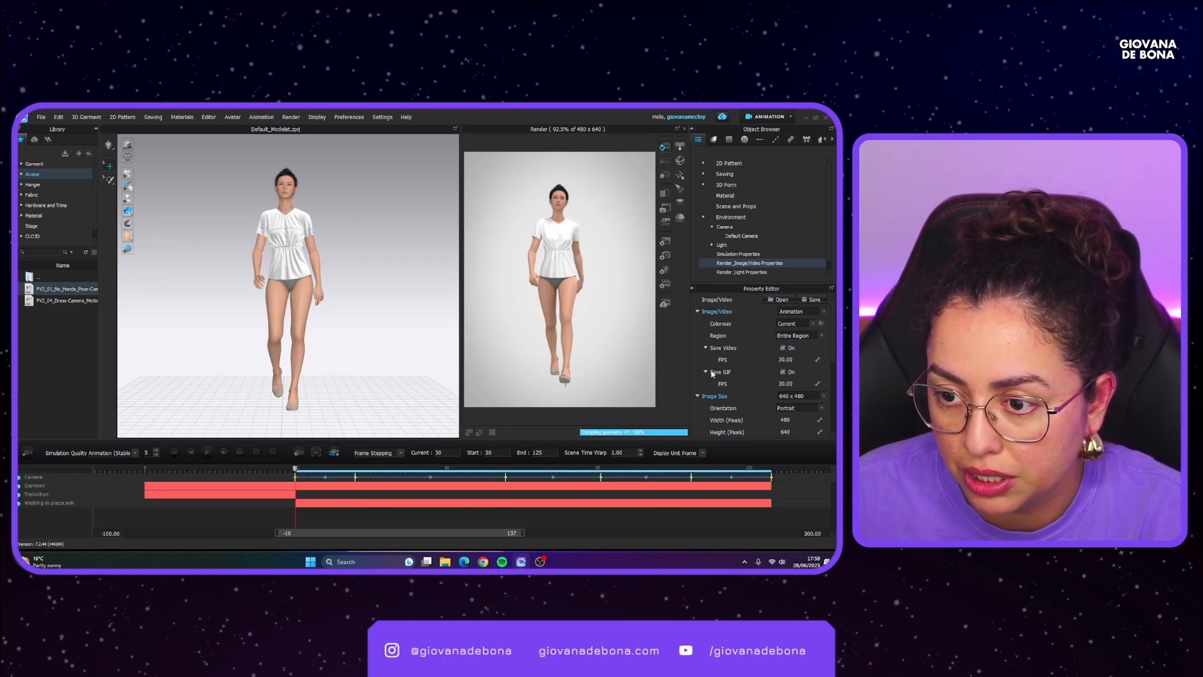
{"action": "scroll", "coordinate": [745, 374], "scroll_direction": "down", "scroll_amount": 6}
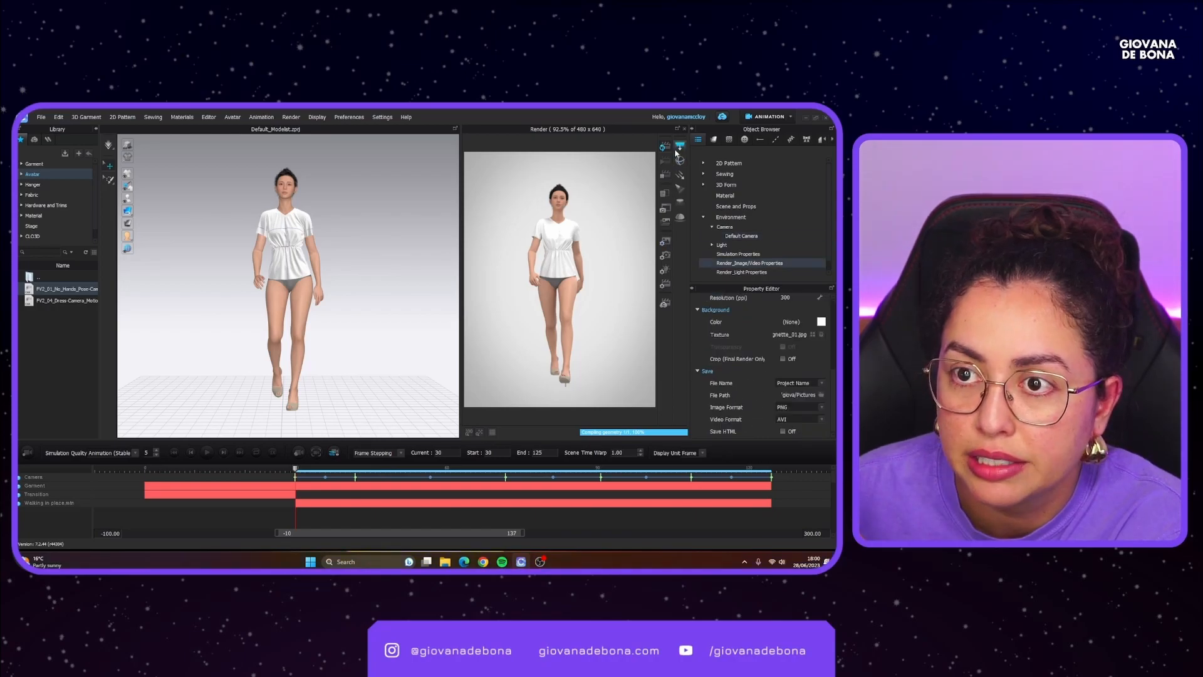
{"action": "left_click", "coordinate": [667, 178]}
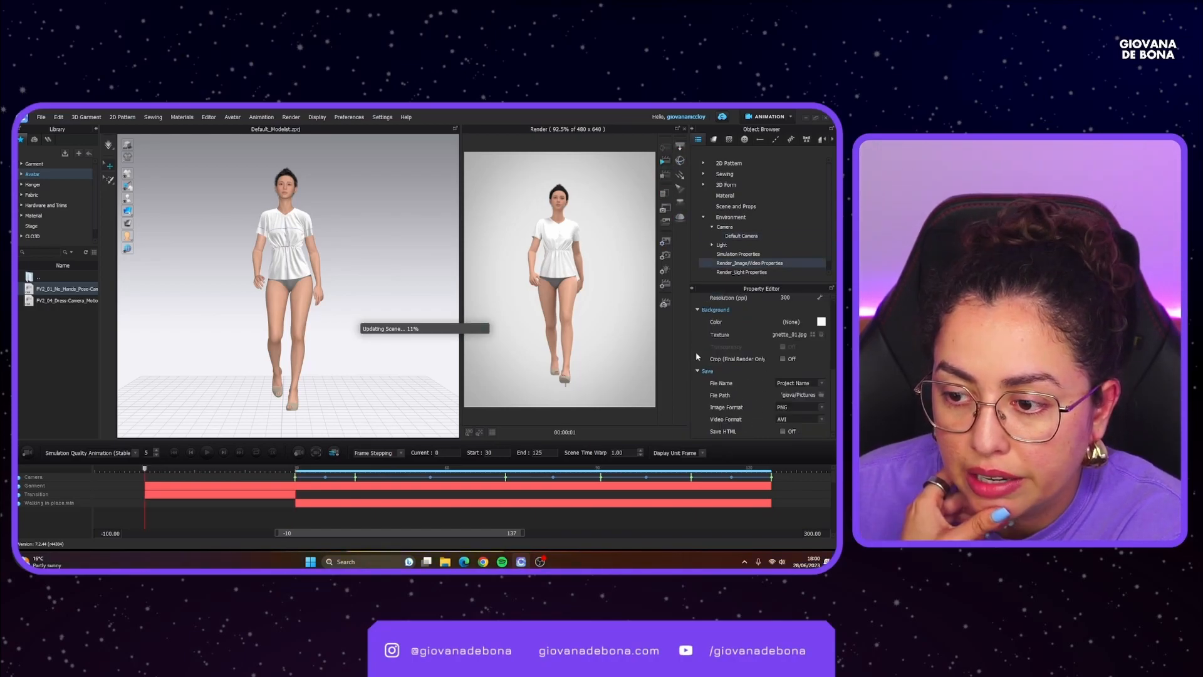